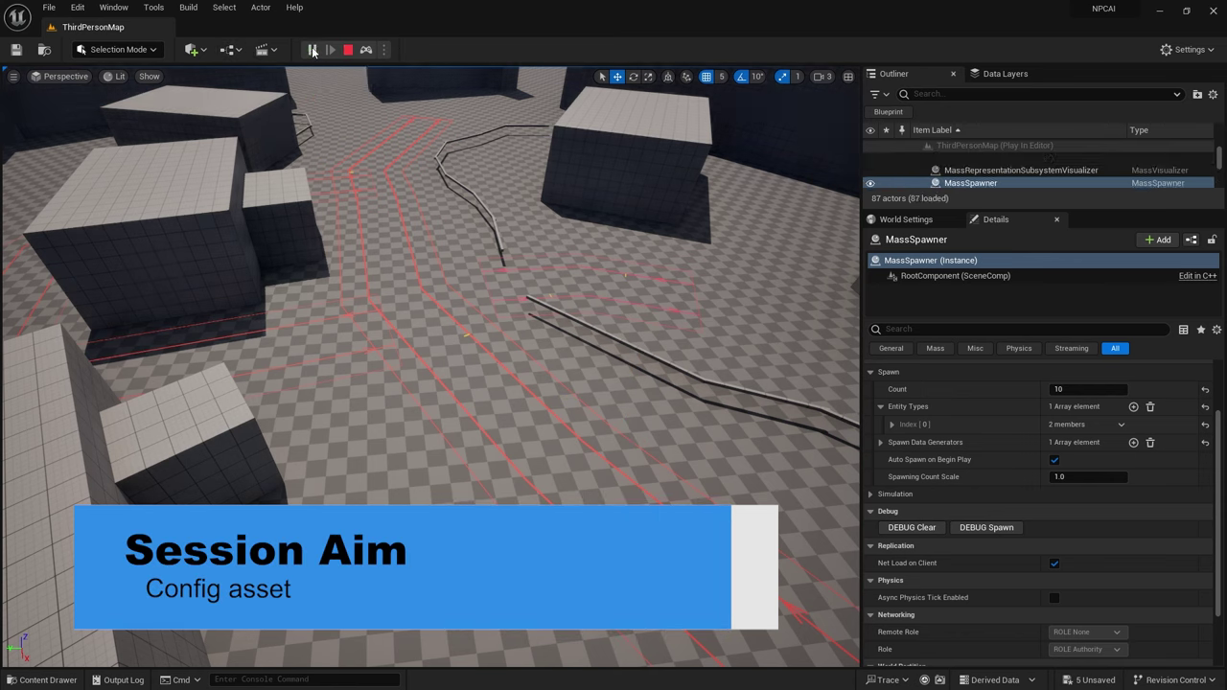
right_click_drag(547, 384, 571, 395)
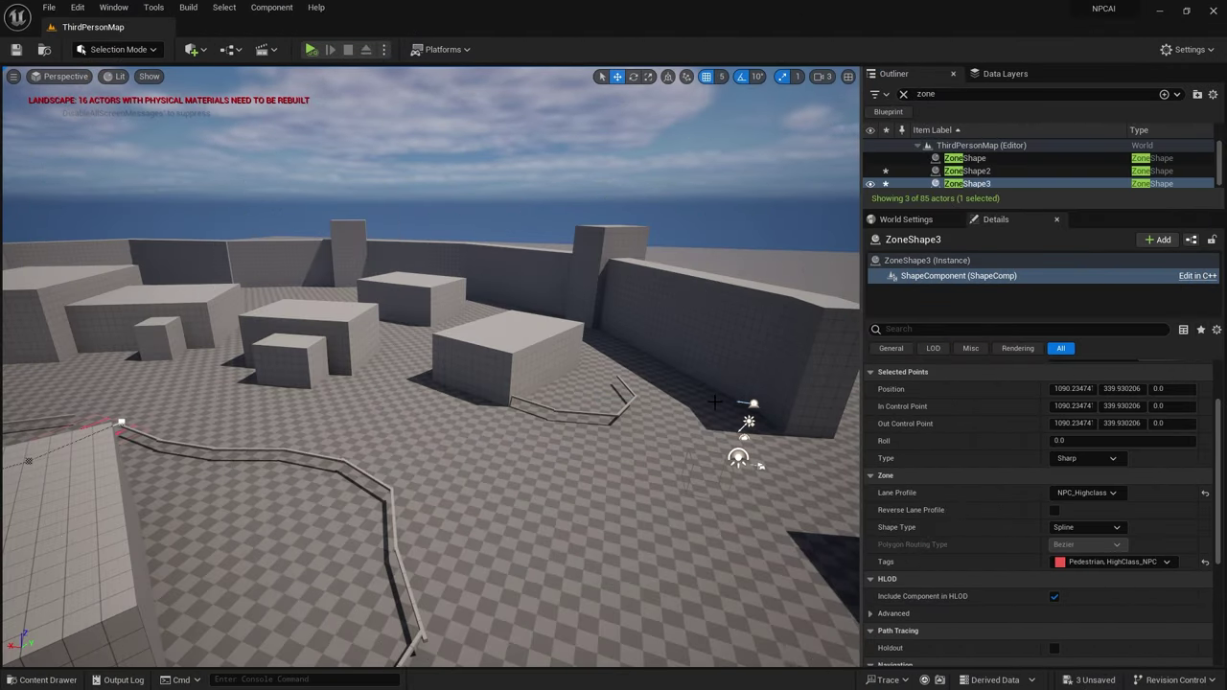
right_click_drag(664, 374, 546, 383)
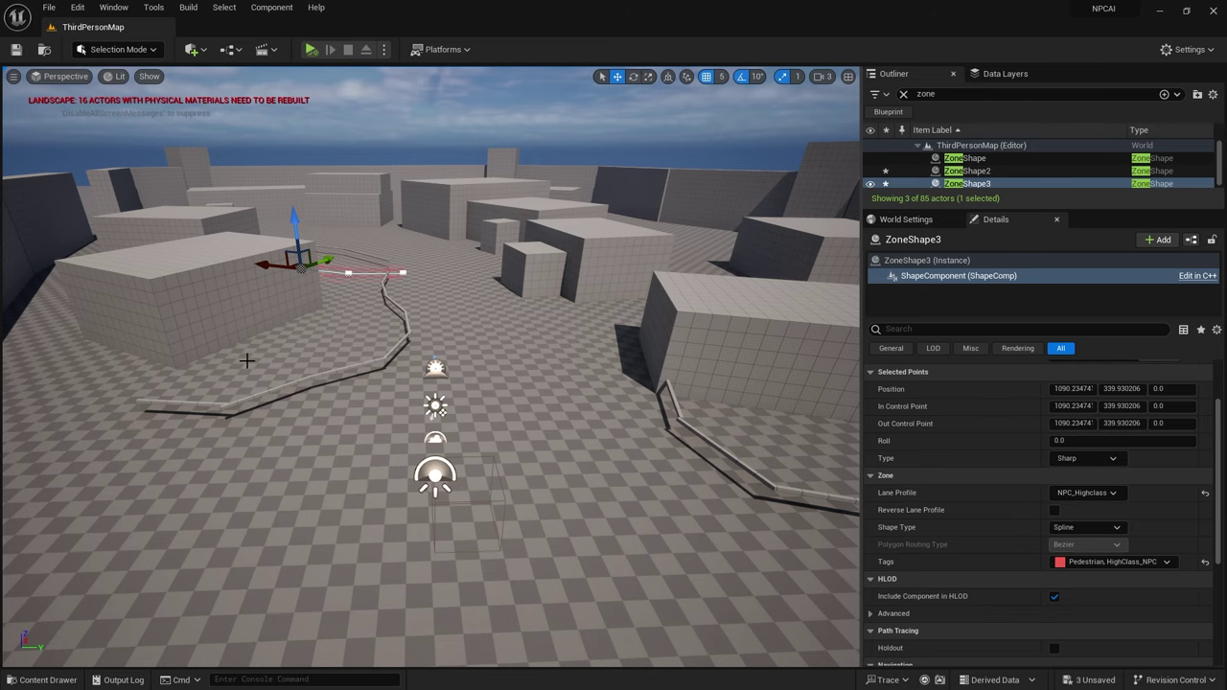
Create a data asset of class Mass Entity Config Asset in the NPC content folder.
left_click(66, 682)
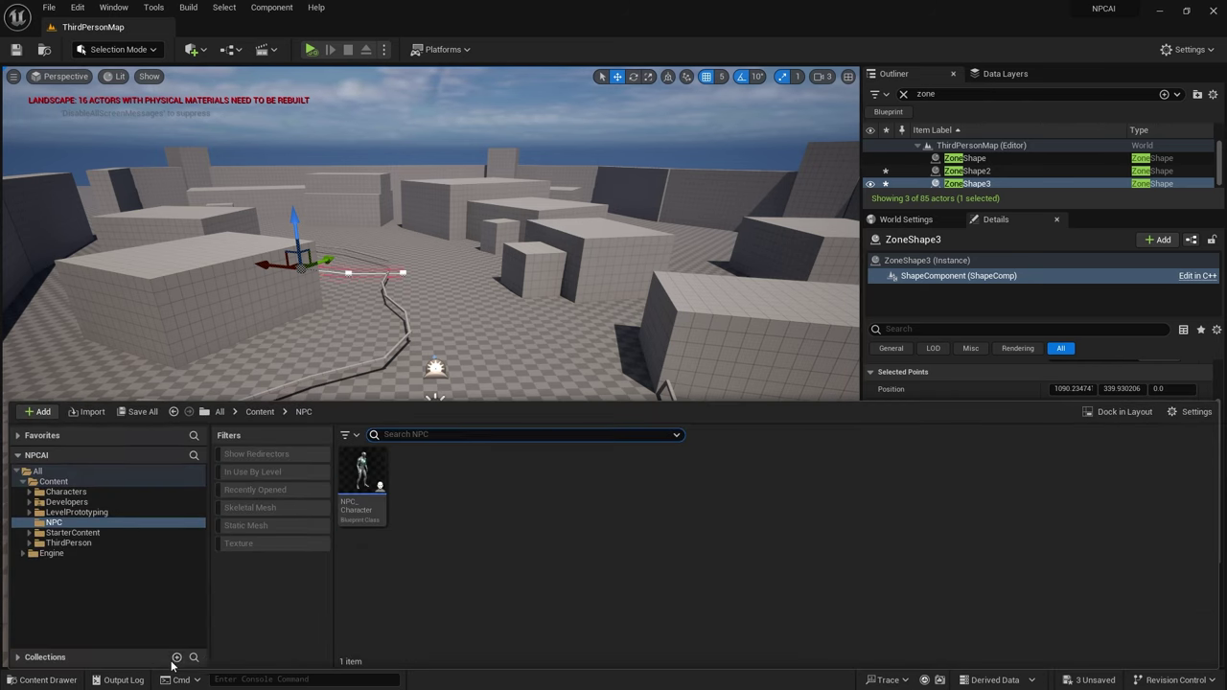
right_click(428, 474)
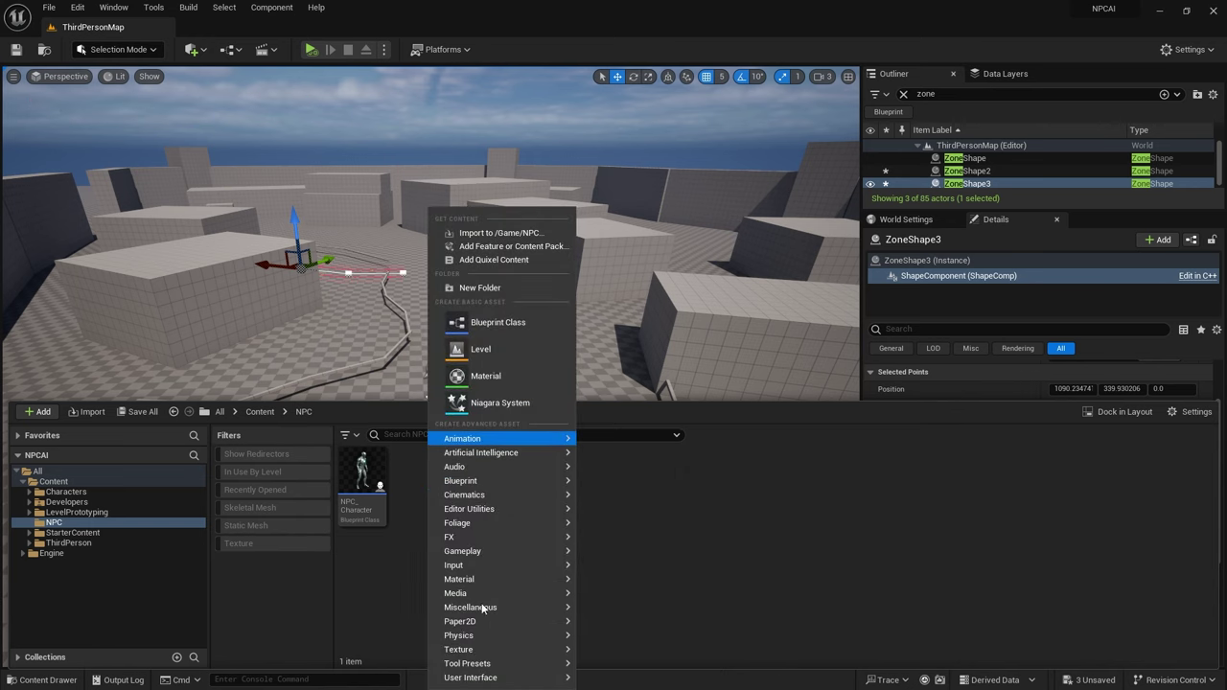
mouse_move(496, 604)
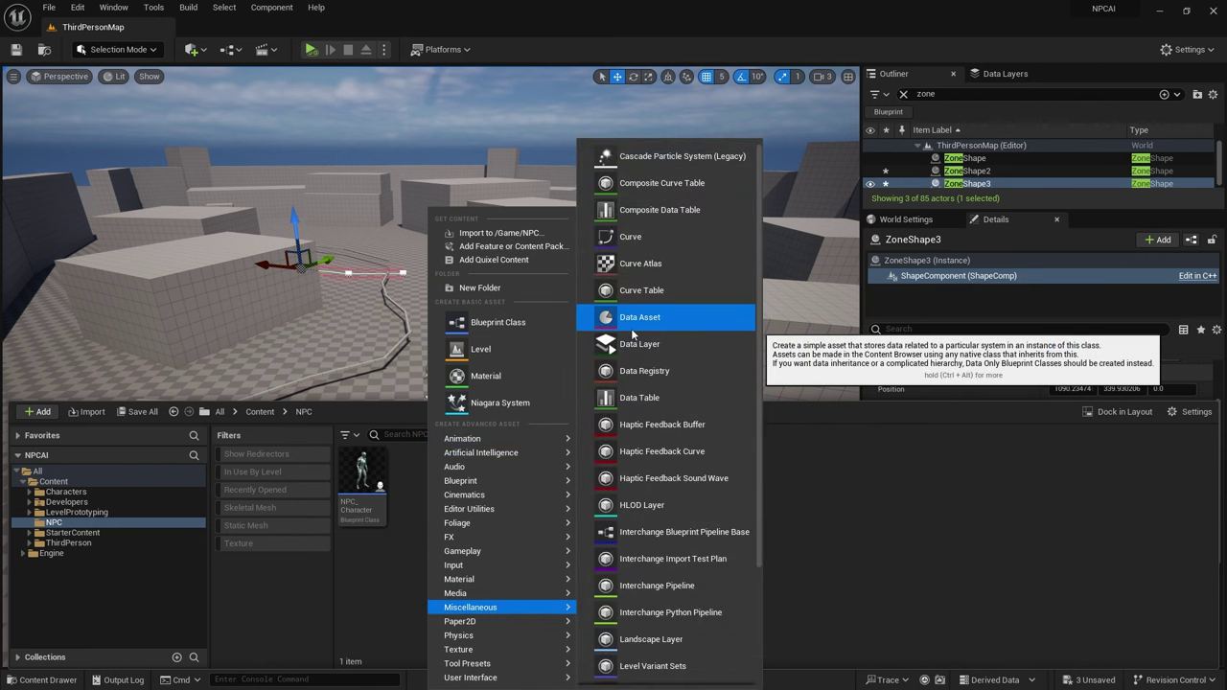
left_click(631, 328)
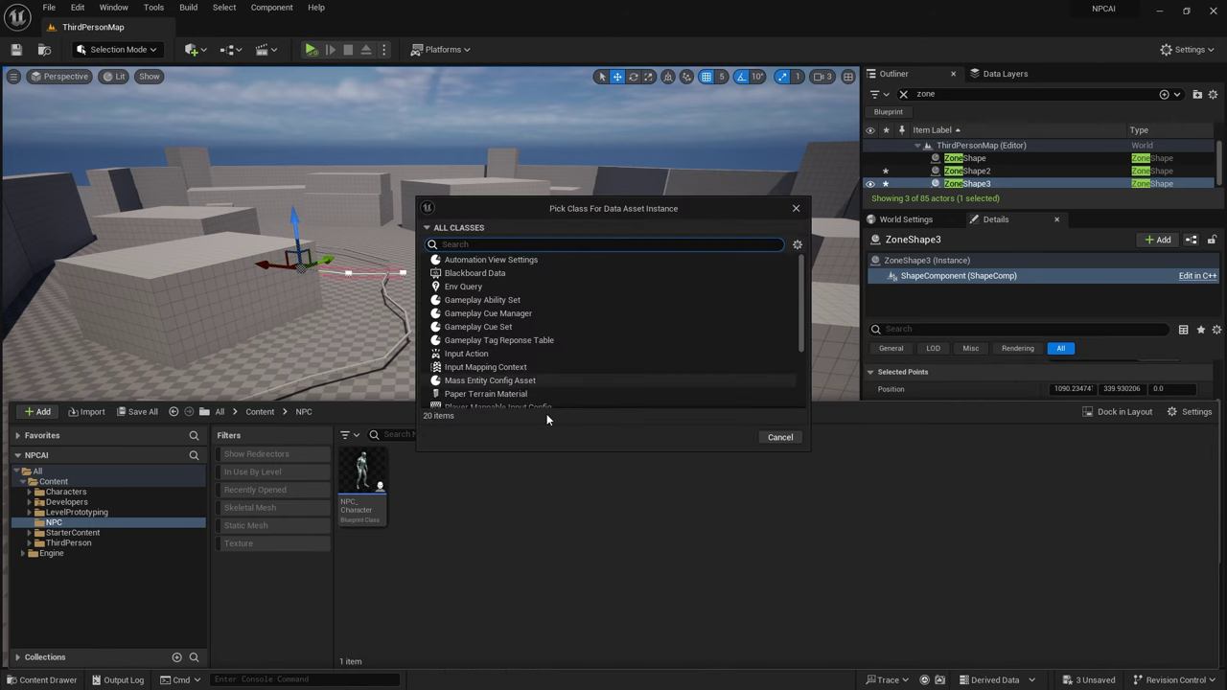
scroll(498, 317, "down", 2)
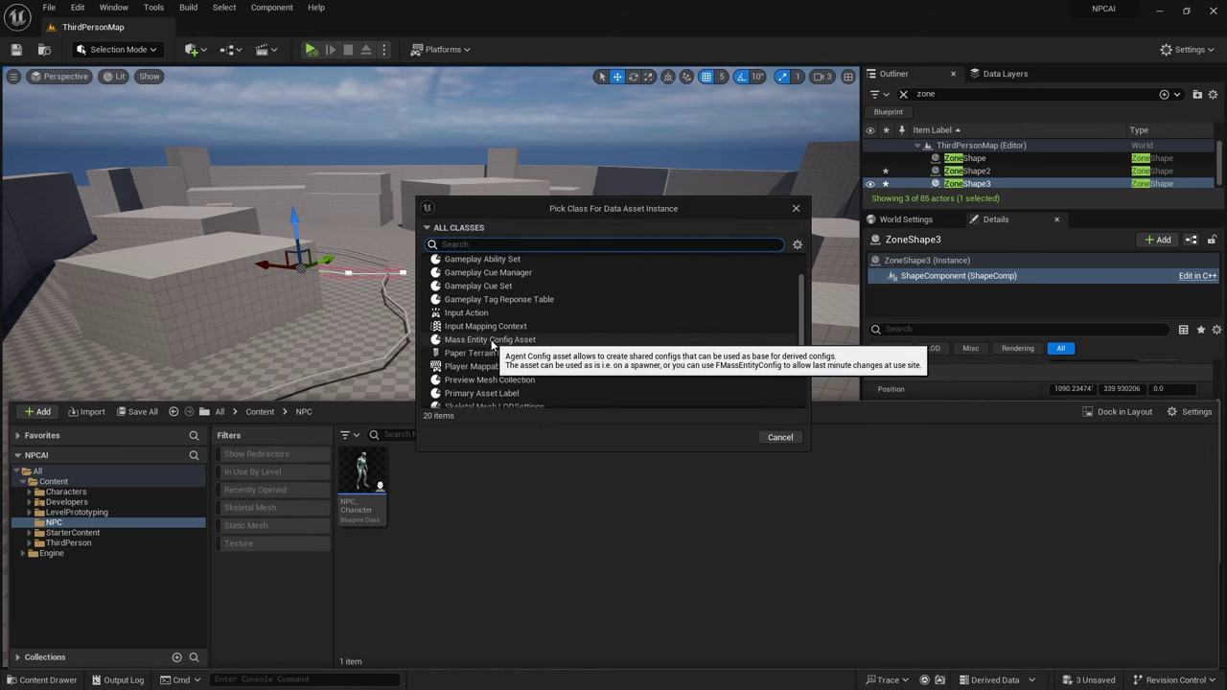
left_click(484, 340)
left_click(731, 437)
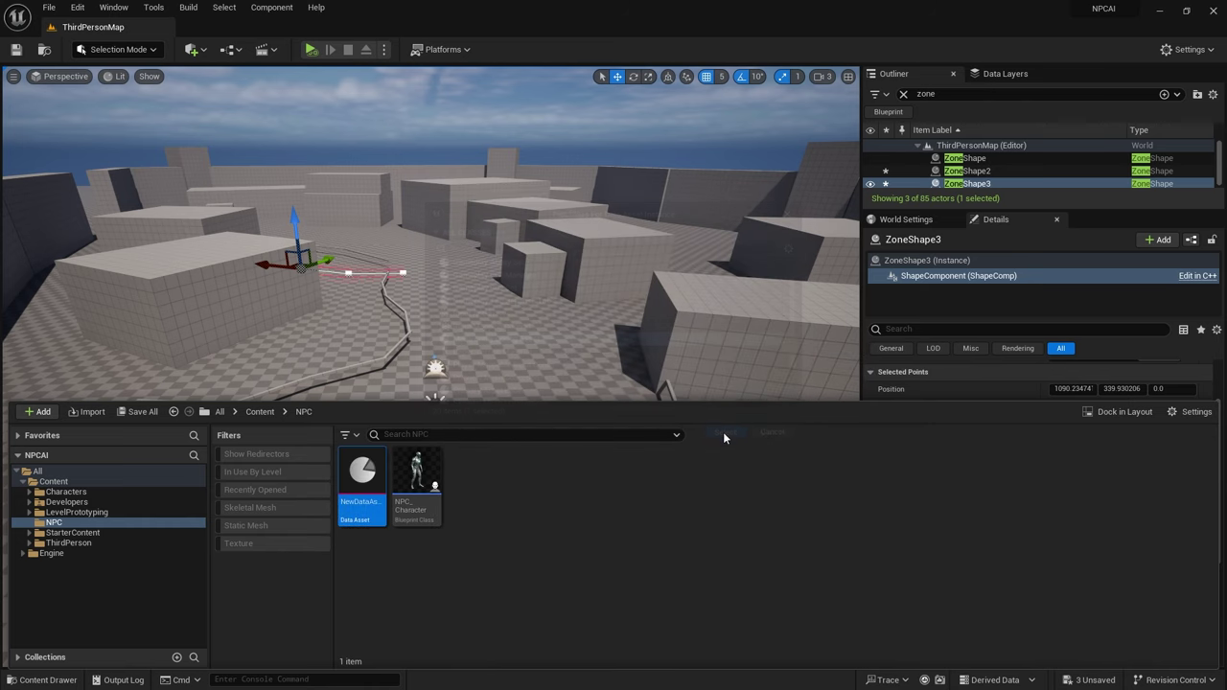
Name the new data asset DA_NPCConfig and open it for editing.
type("DA_")
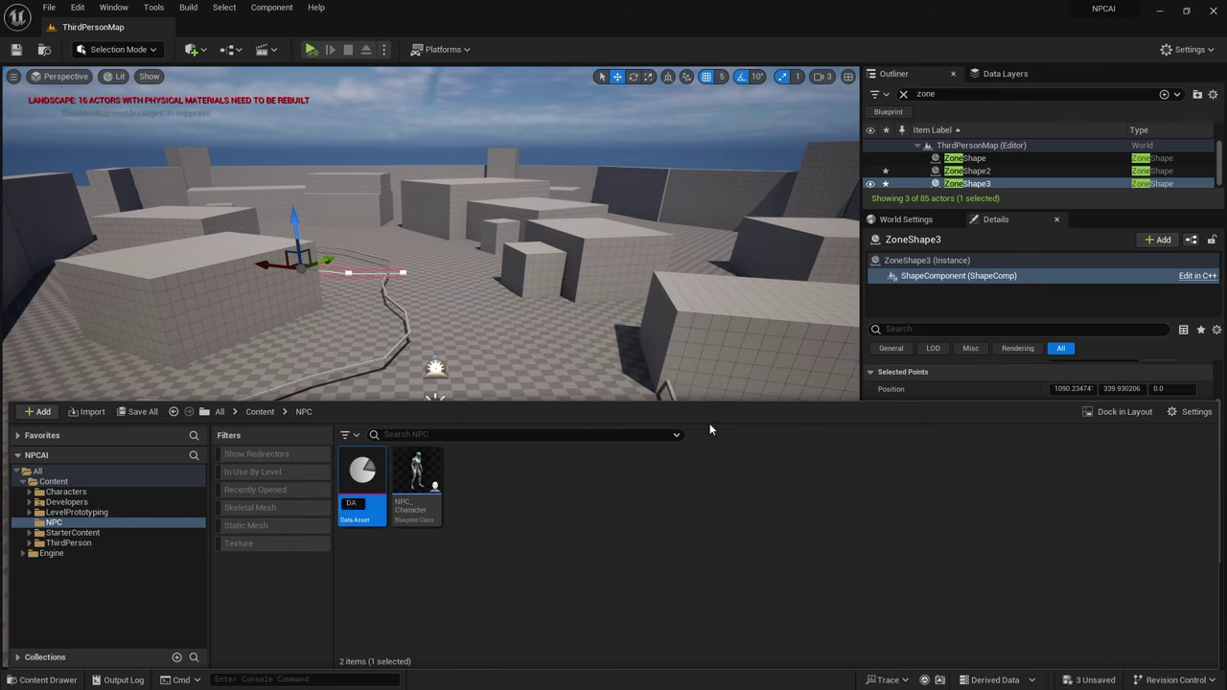
type("NPCConfig")
key("Return")
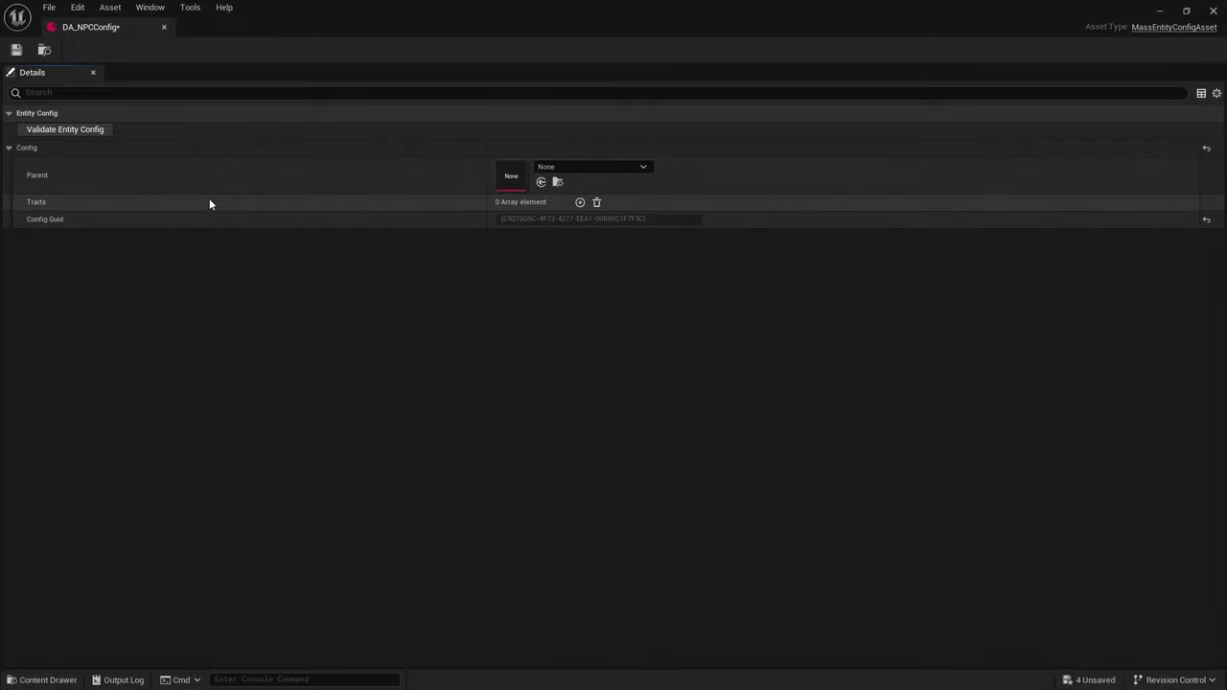
Add a first trait to the entity config and set it to Assorted Fragments.
left_click(580, 203)
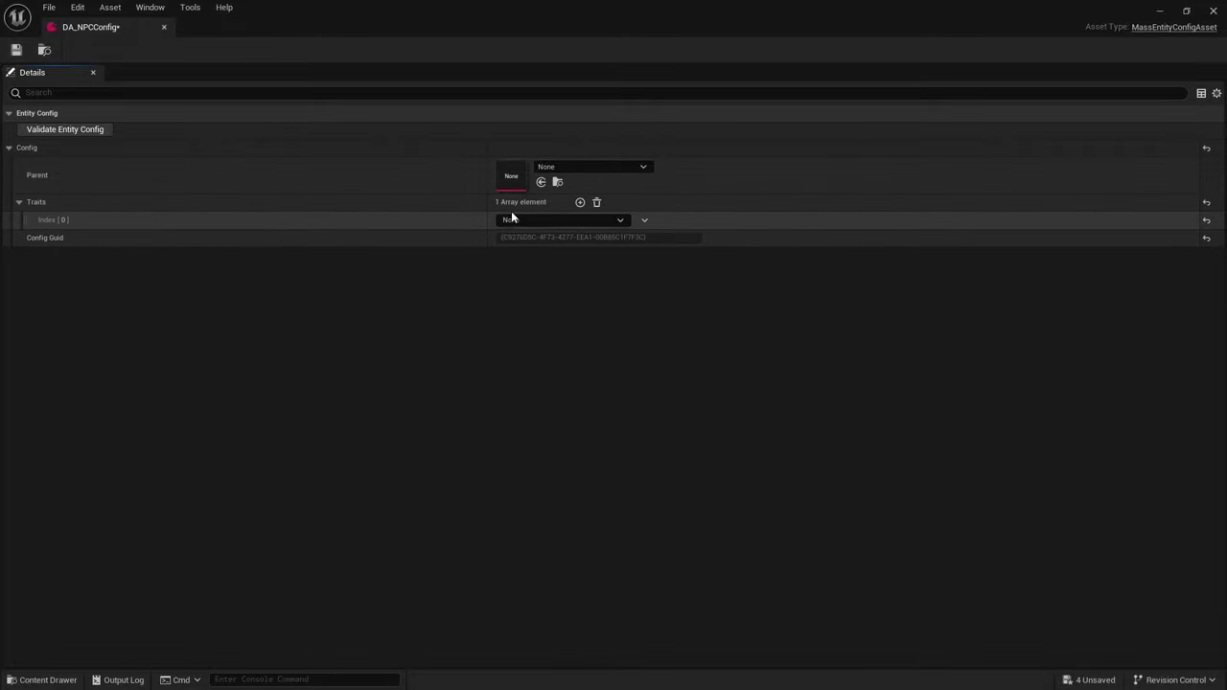
left_click(538, 220)
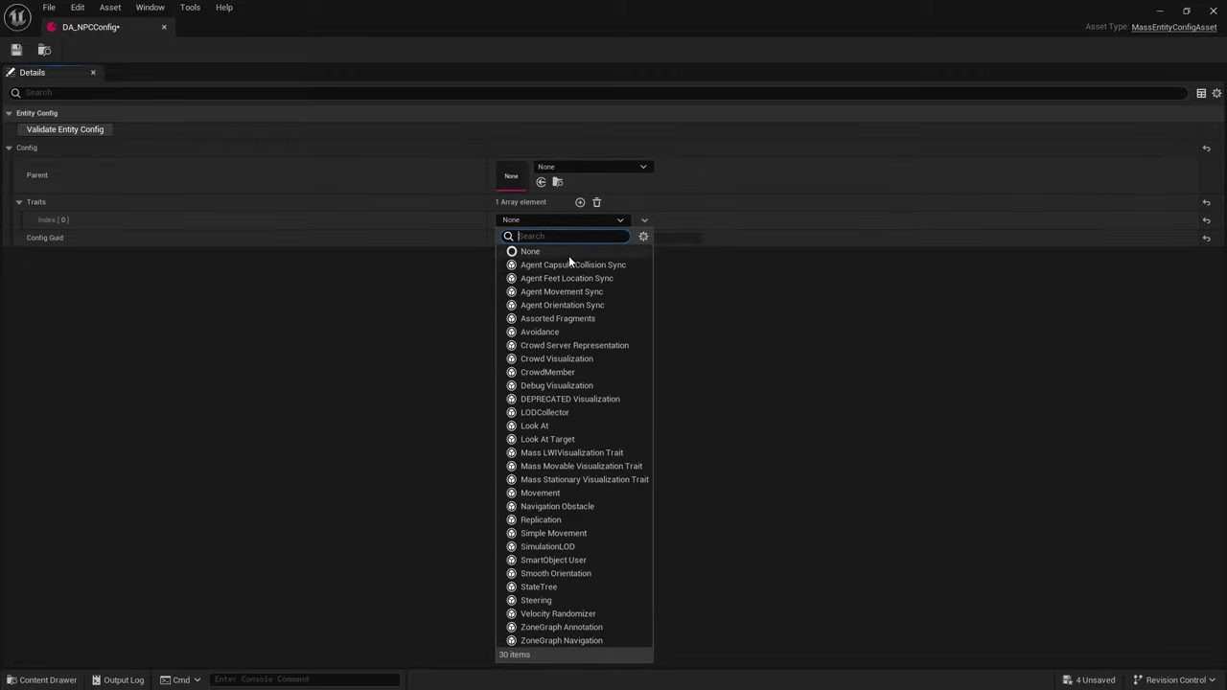
left_click(571, 318)
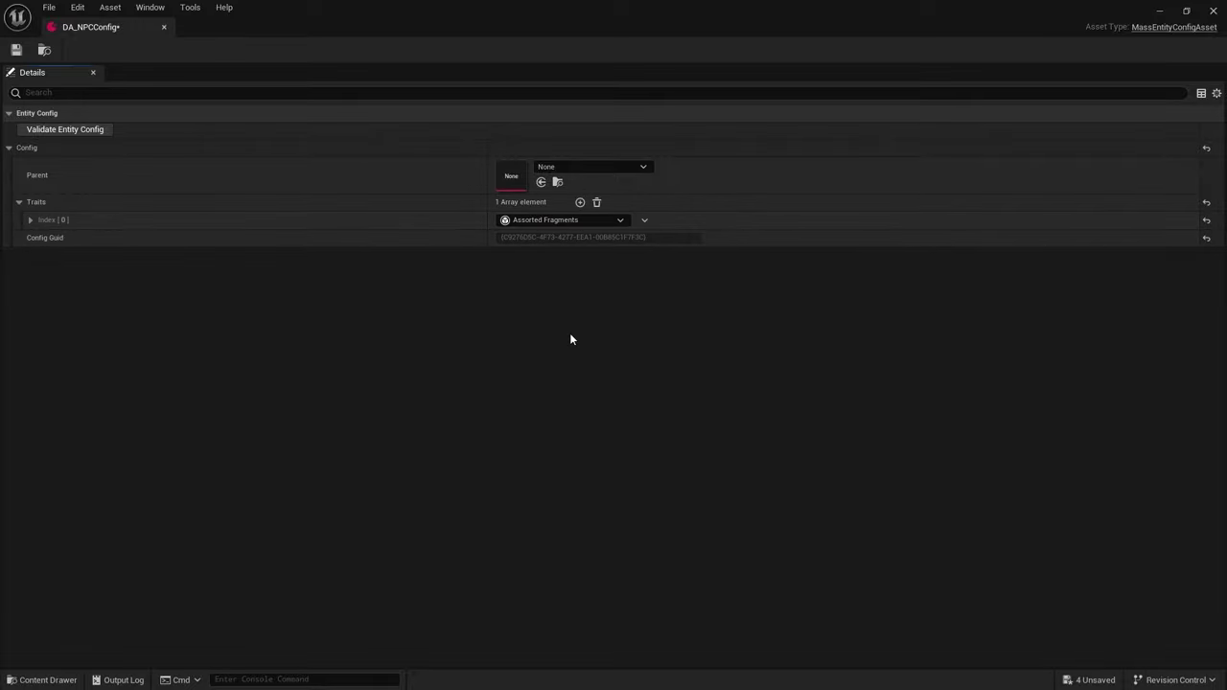
Add a Mass Actor Fragment to the Assorted Fragments trait and check its actor property.
left_click(30, 220)
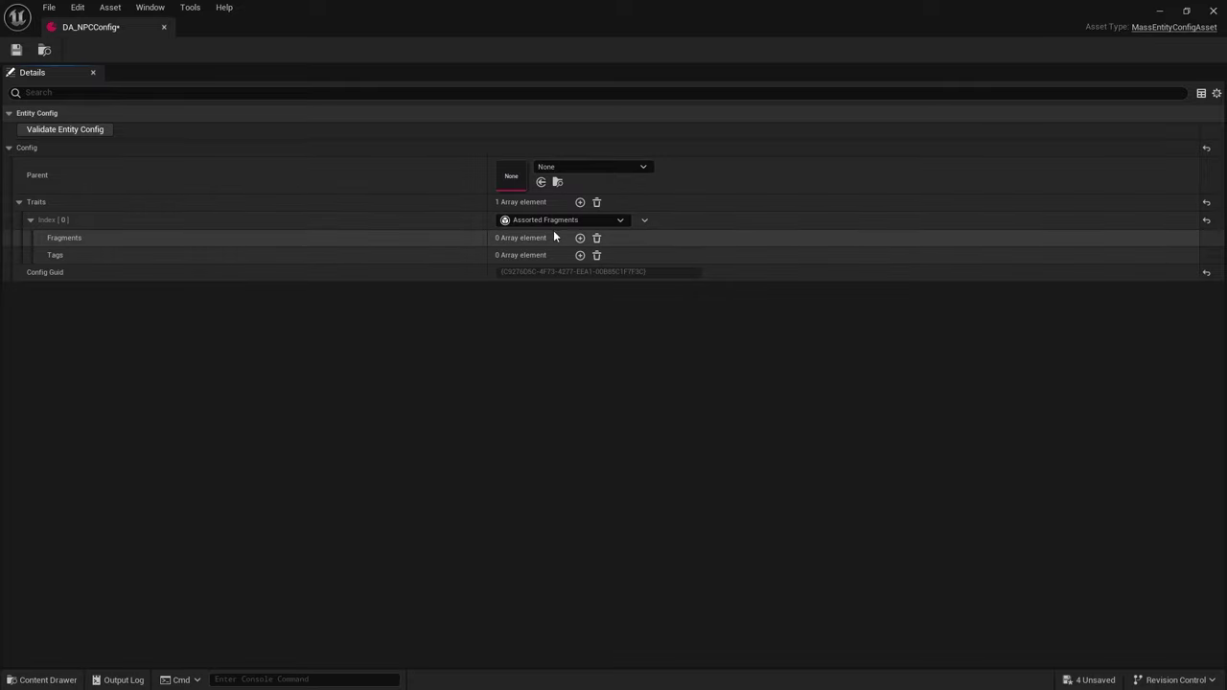
left_click(580, 238)
left_click(555, 256)
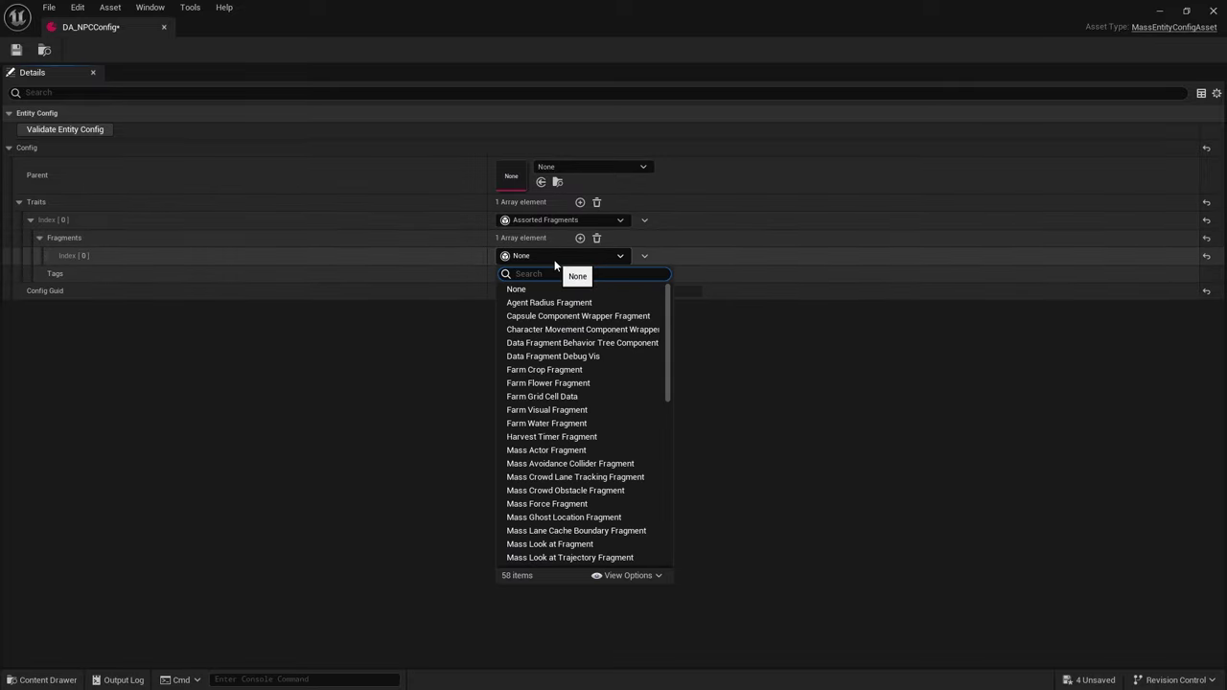
left_click(575, 451)
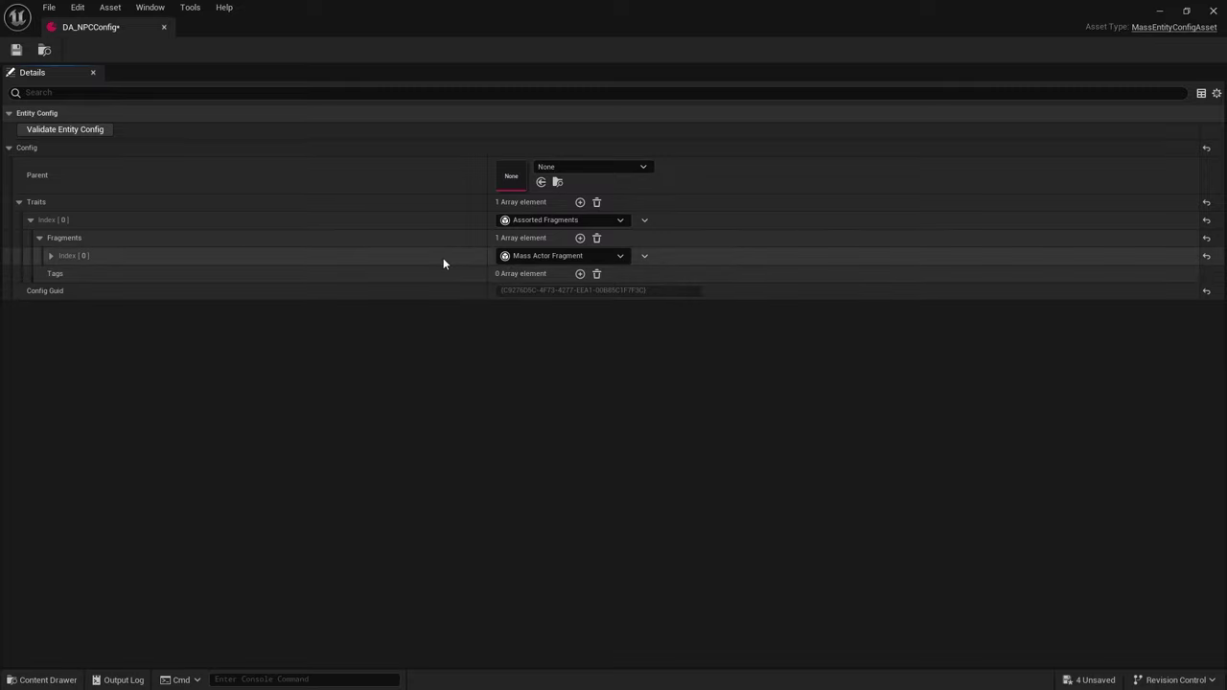
left_click(52, 256)
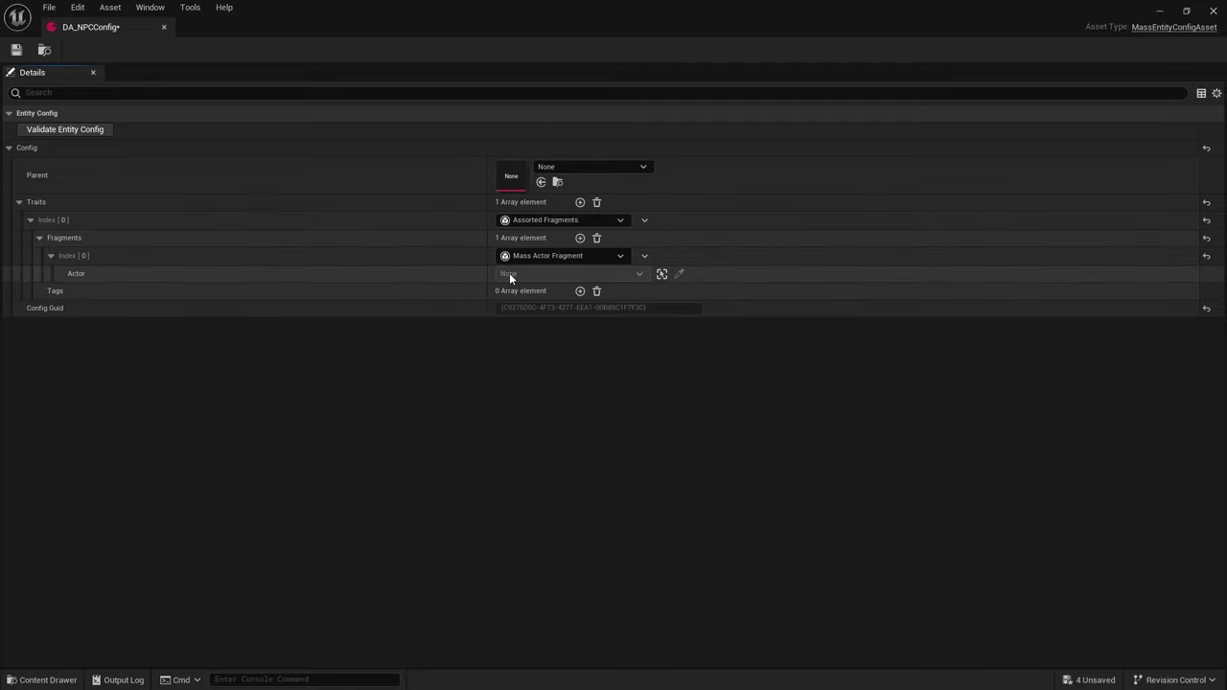
left_click(50, 256)
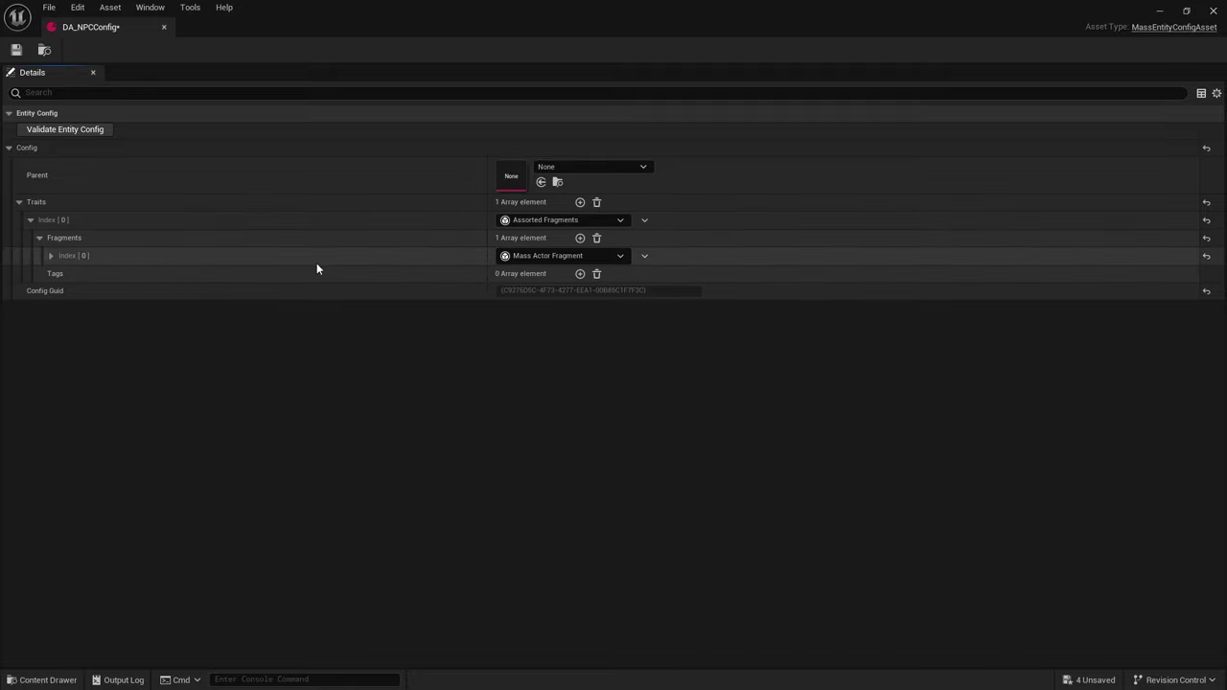
Add a second fragment to the Assorted Fragments trait and set it to Transform Fragment.
left_click(581, 239)
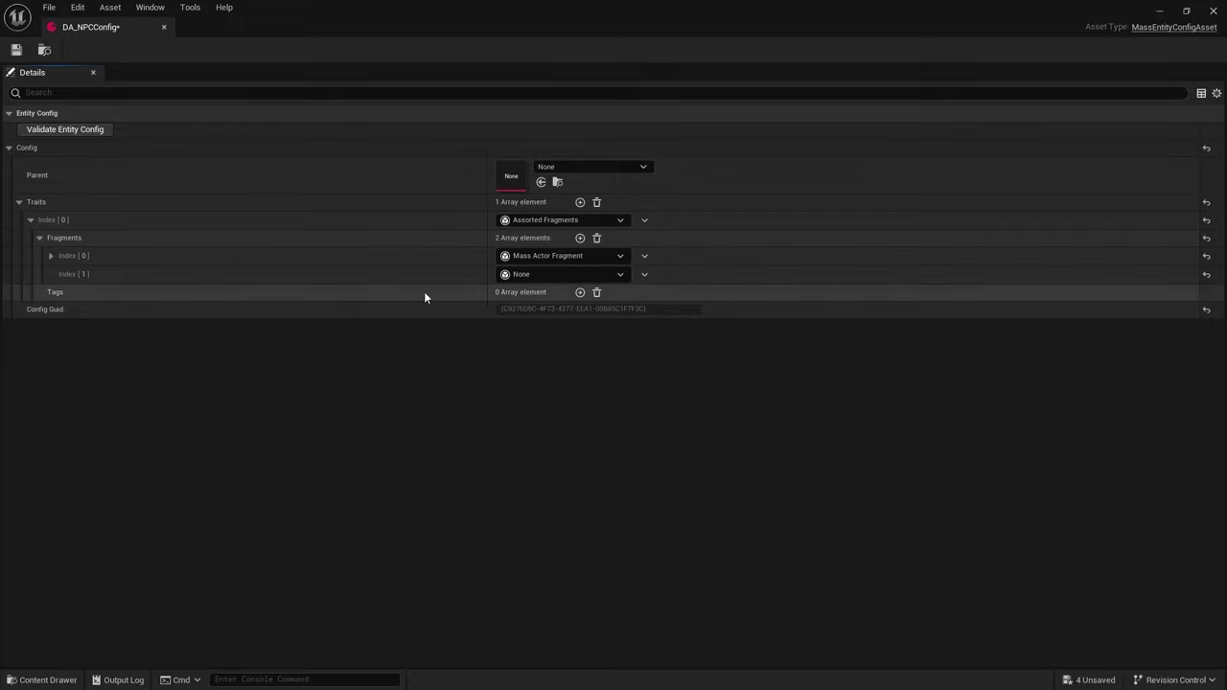
left_click(556, 273)
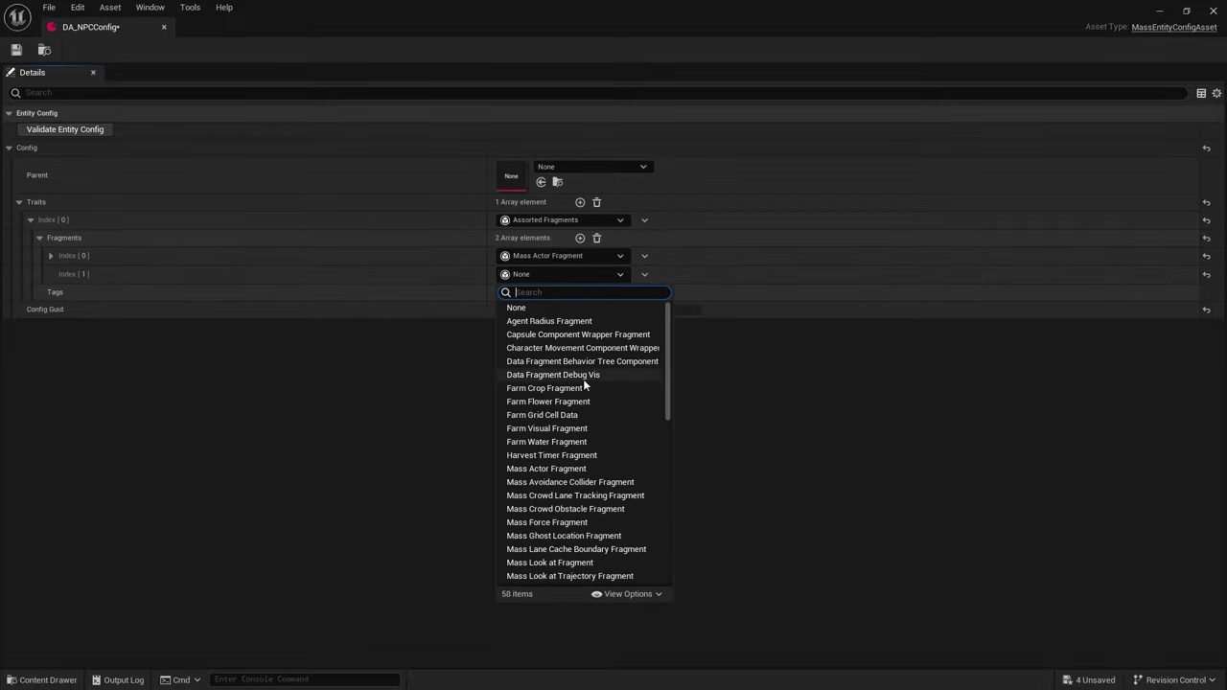
scroll(587, 390, "down", 5)
scroll(587, 405, "down", 5)
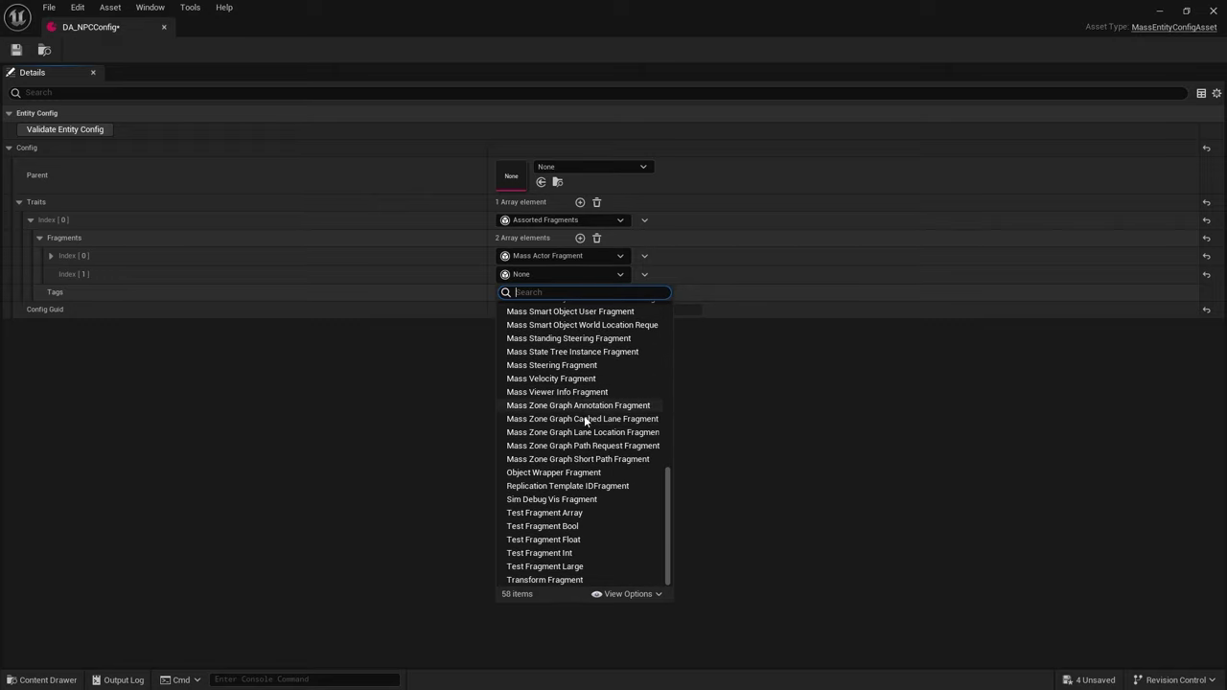
left_click(571, 579)
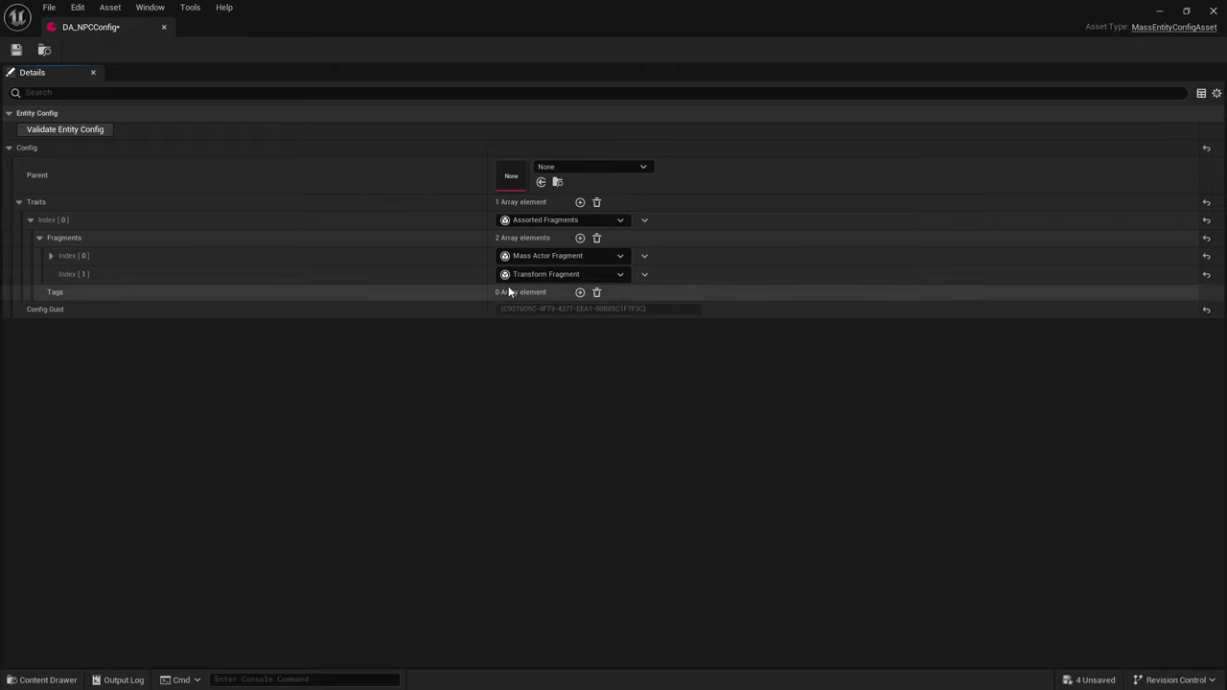
Add a third fragment to the trait, set it to Agent Radius Fragment, and check its radius property.
left_click(580, 238)
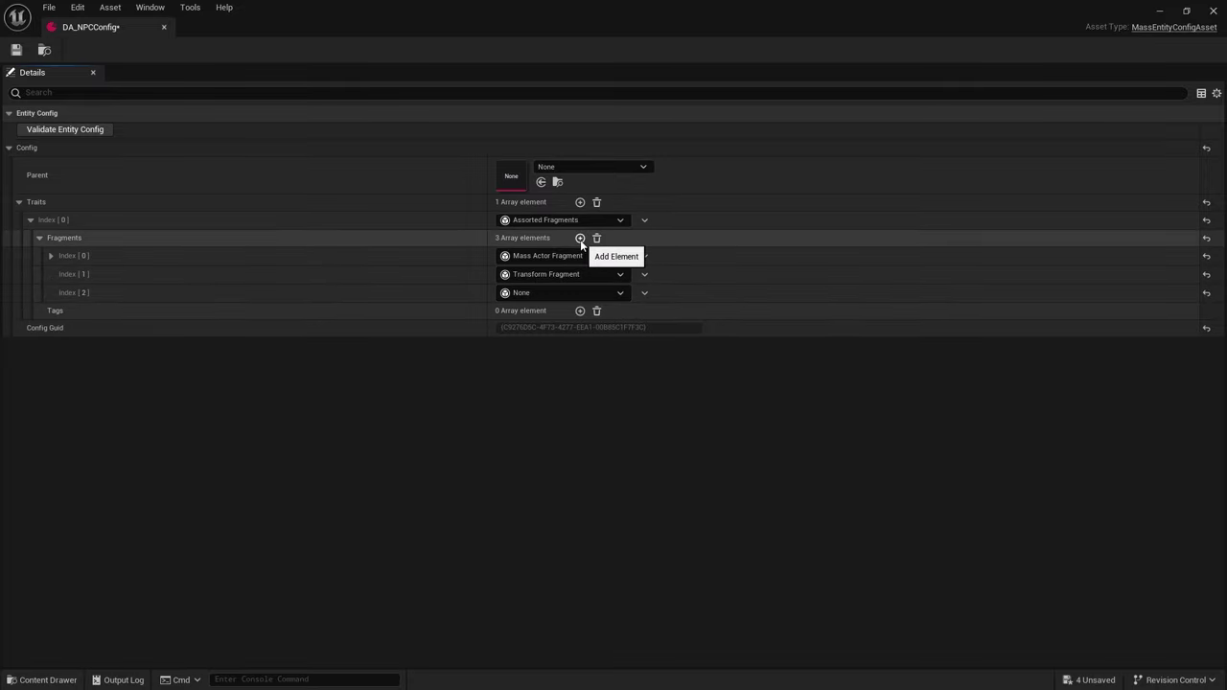
left_click(551, 295)
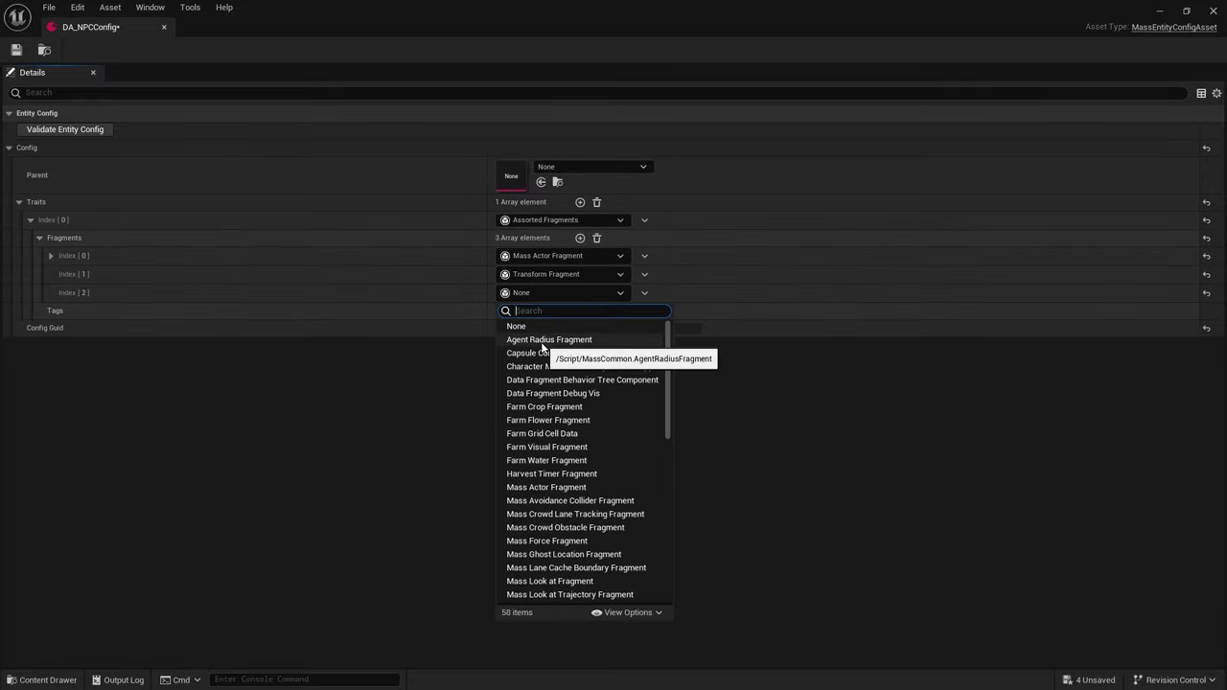
left_click(542, 343)
left_click(542, 347)
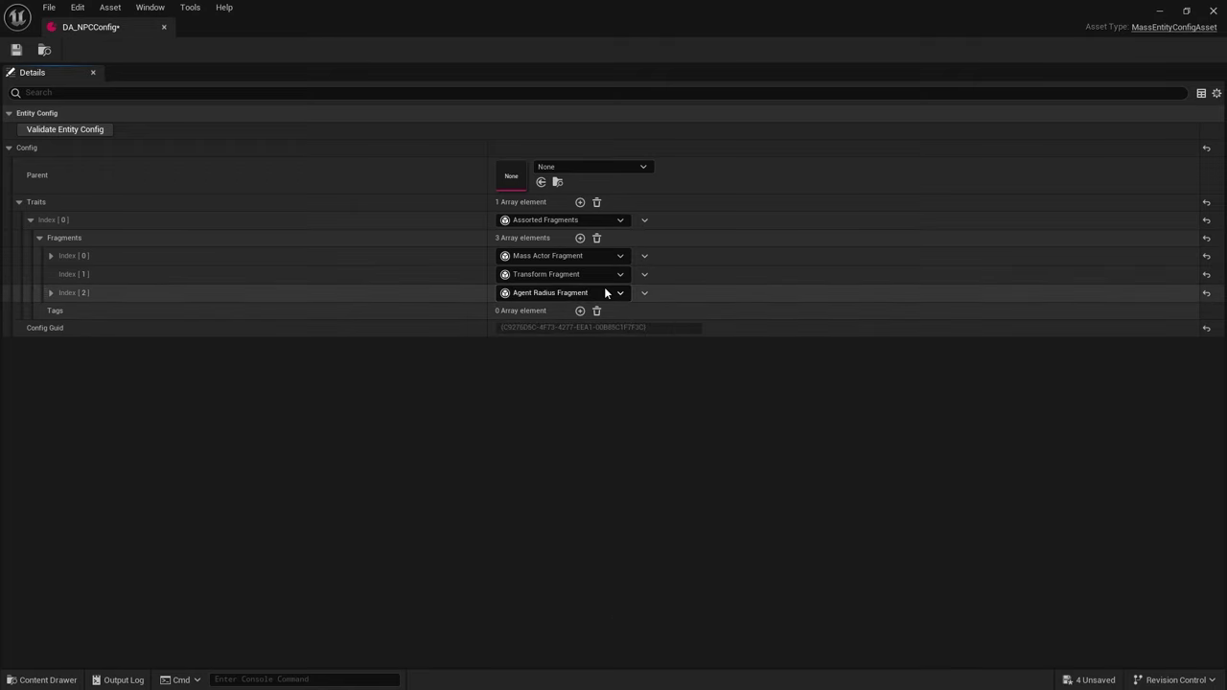
left_click(51, 292)
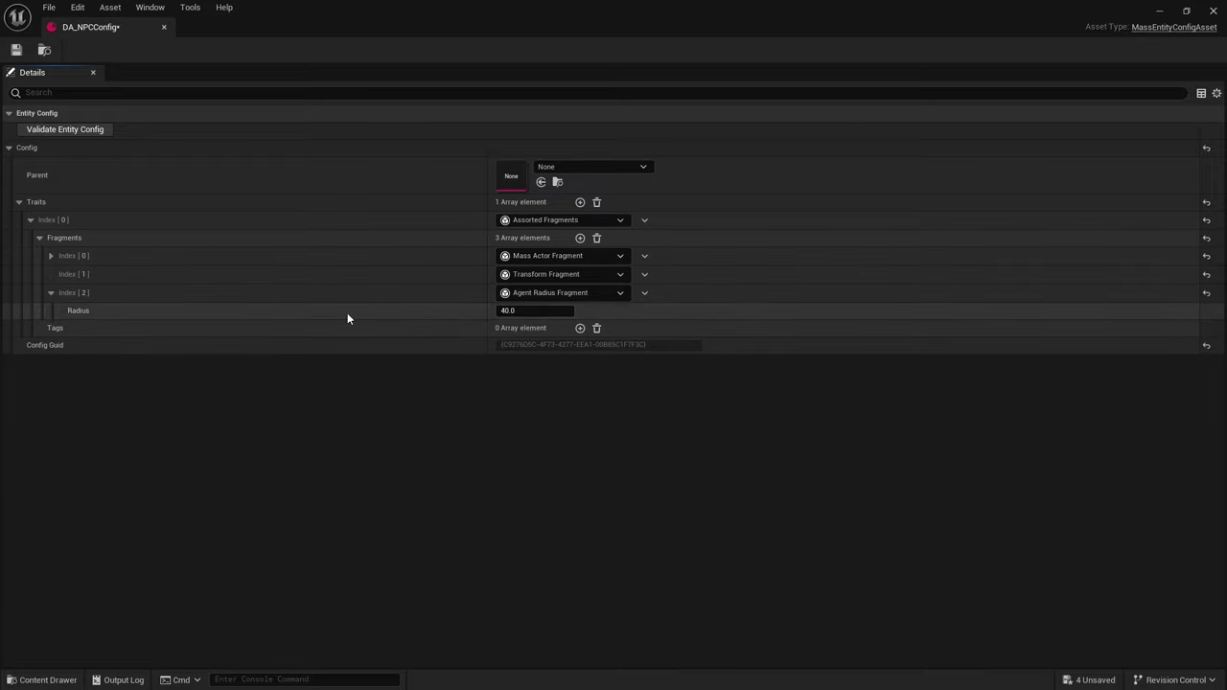
left_click(50, 292)
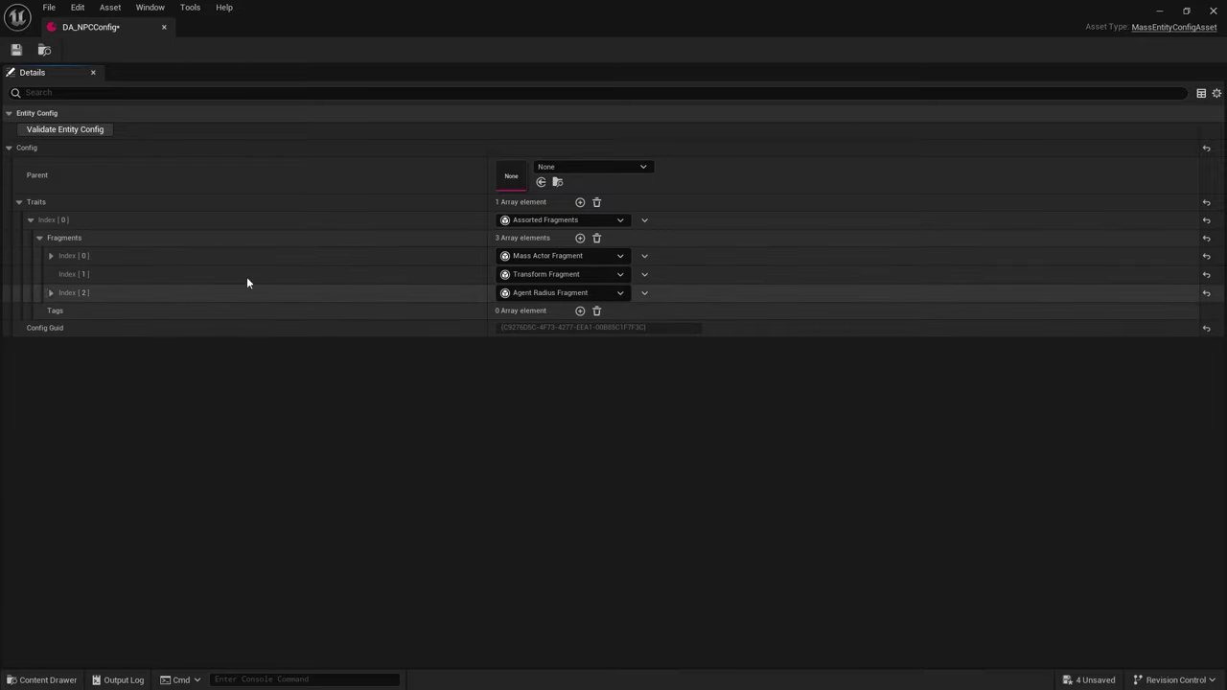
Add an empty second trait entry, and add a Mass Viewer Info Fragment as the fourth fragment of the Assorted Fragments trait.
left_click(580, 202)
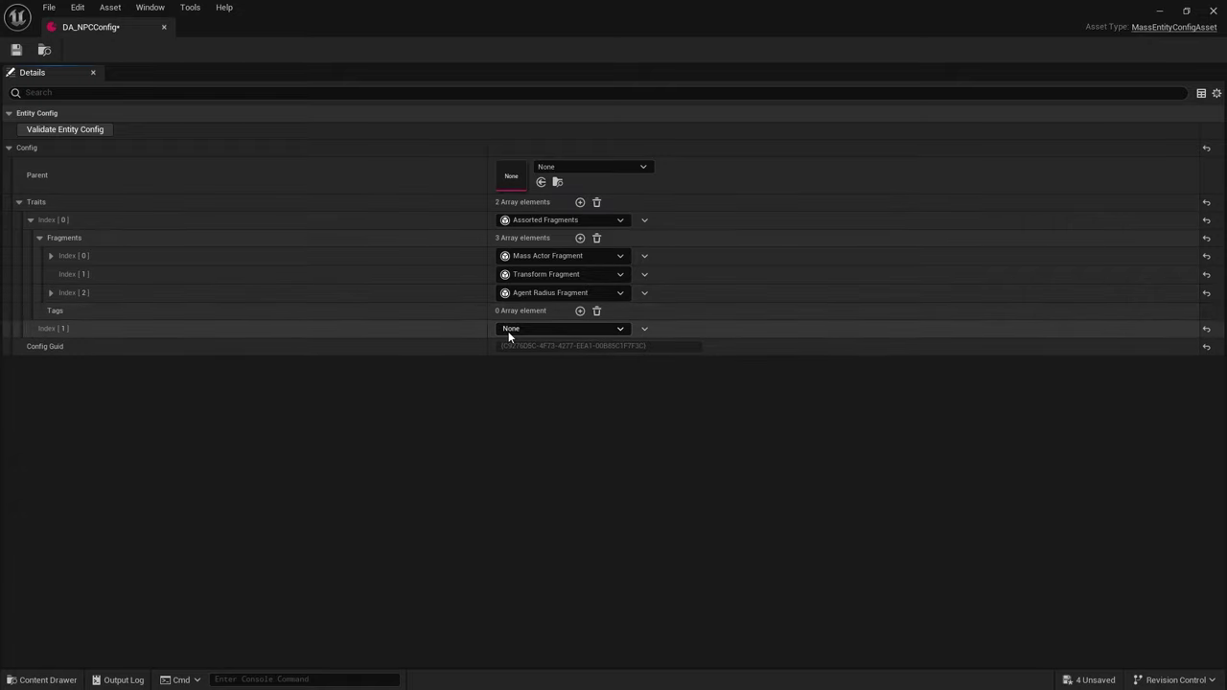
left_click(580, 238)
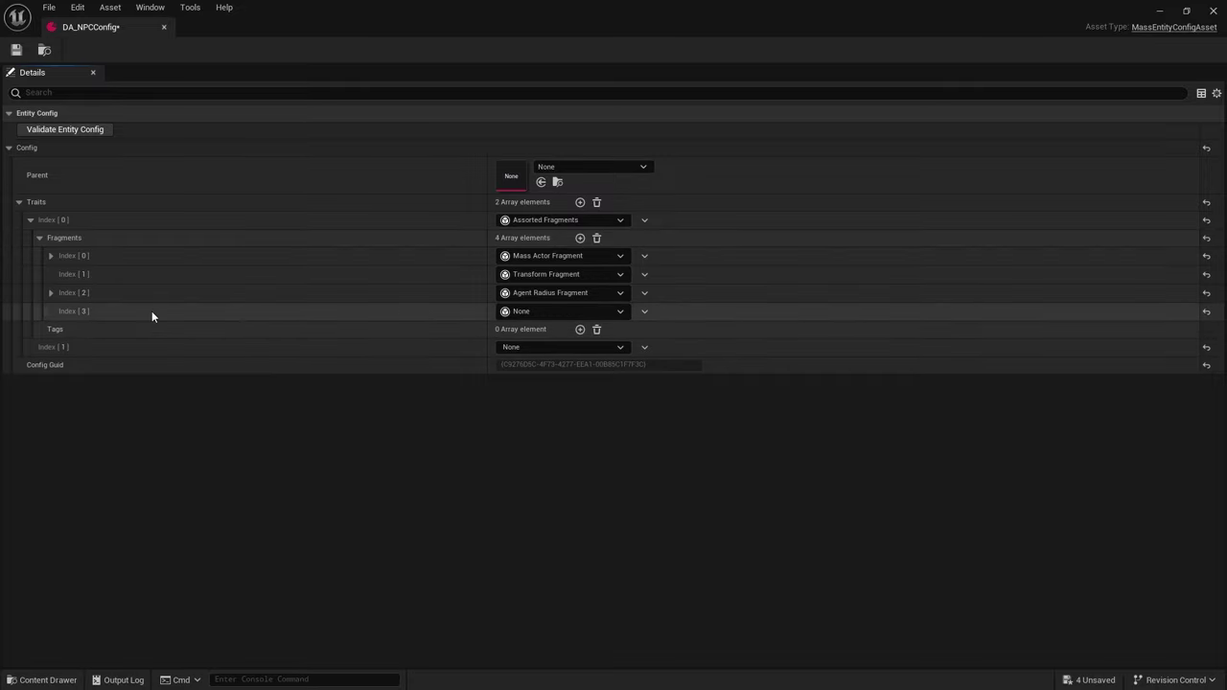
left_click(582, 312)
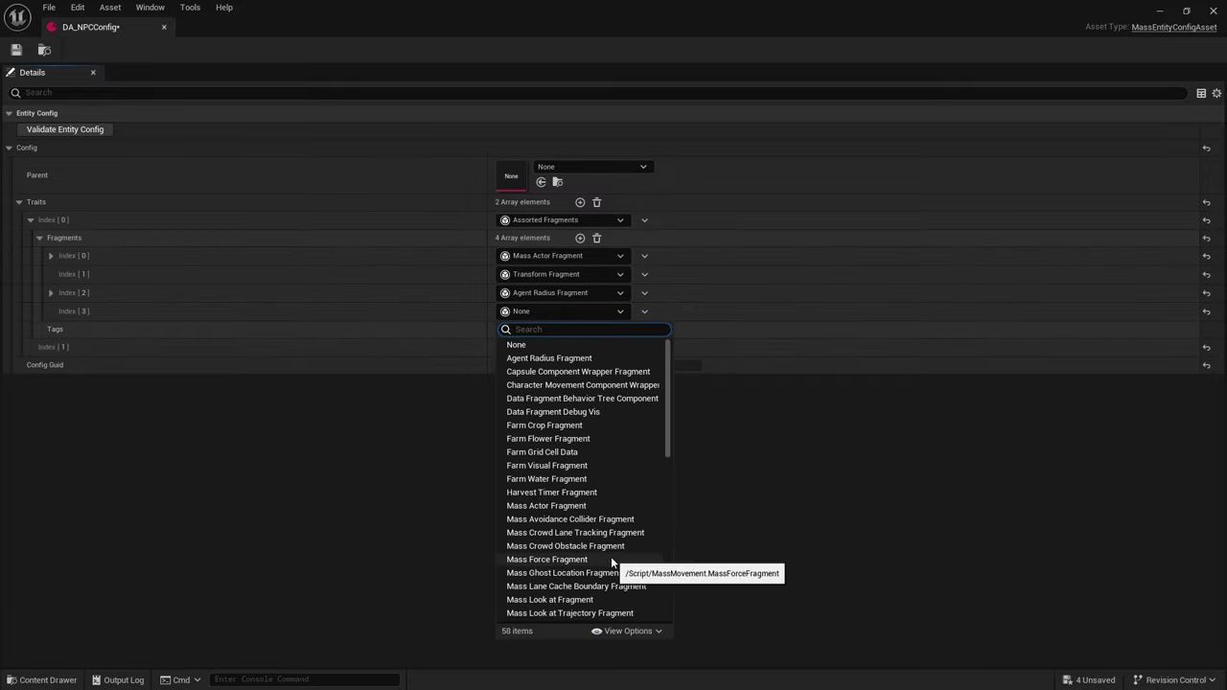
scroll(610, 559, "down", 6)
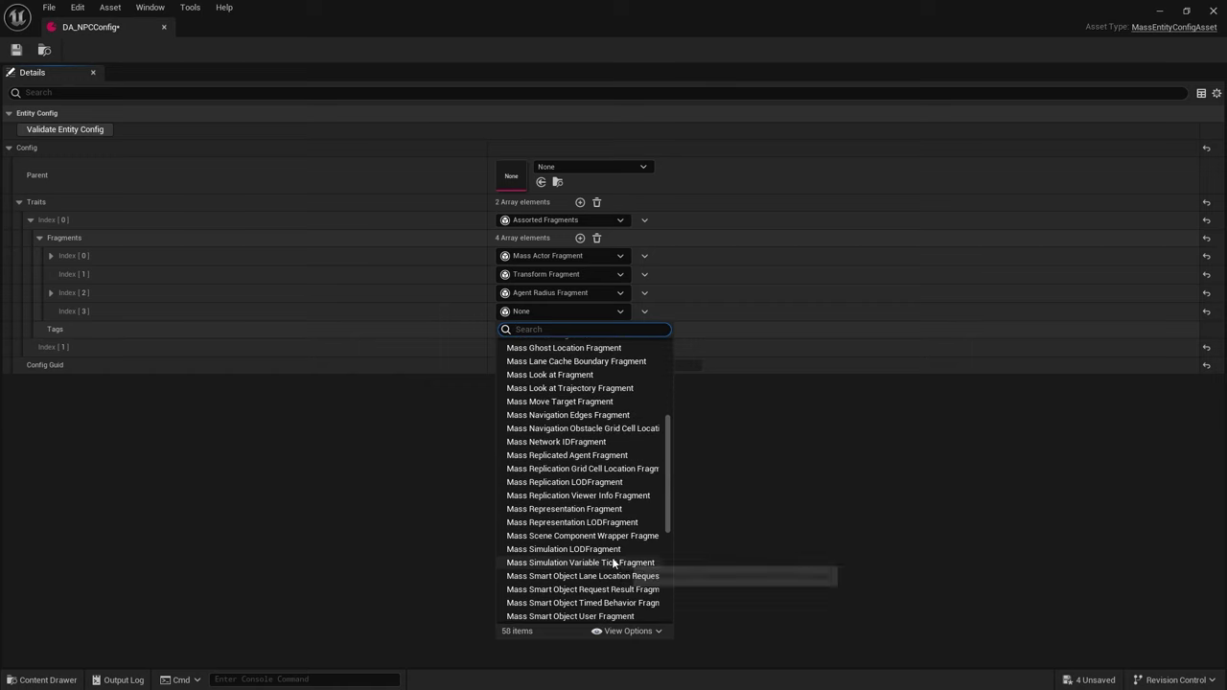
scroll(614, 561, "down", 3)
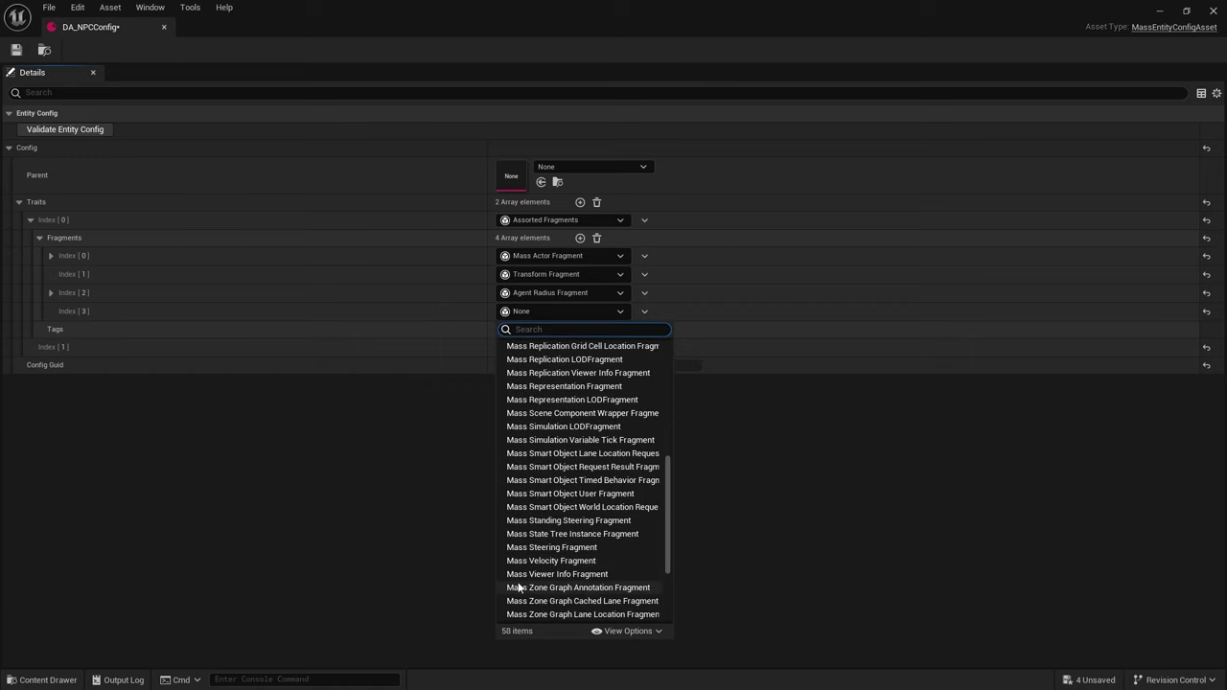
left_click(540, 574)
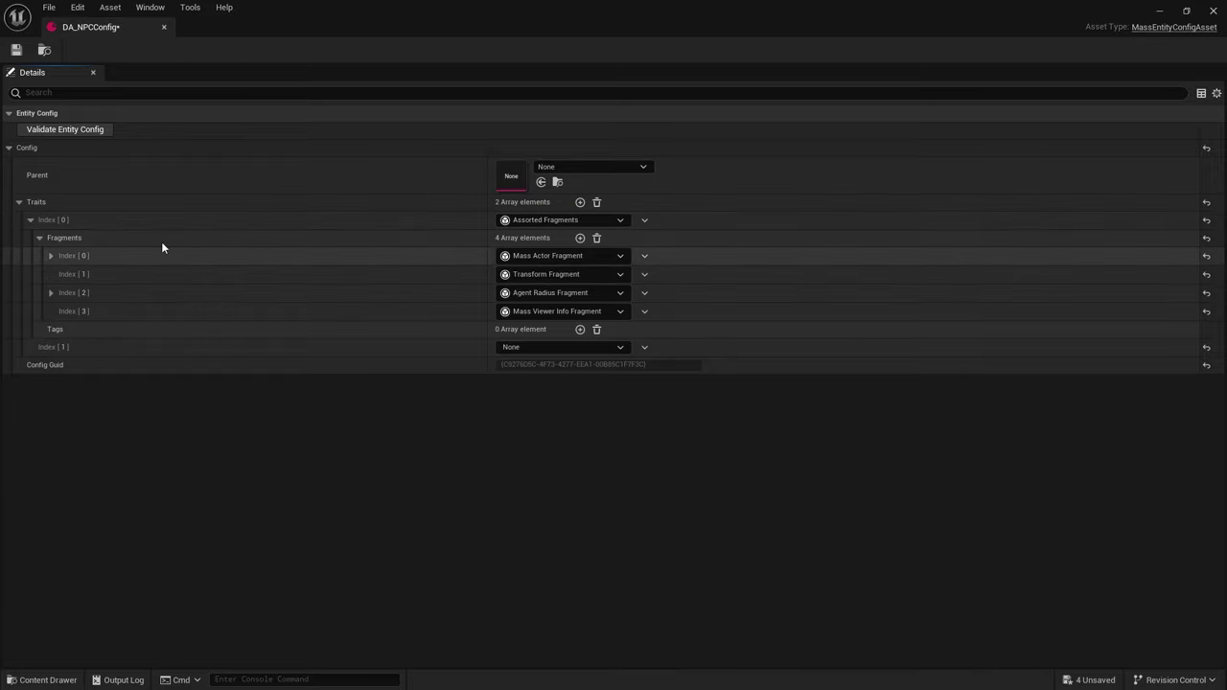
left_click(41, 238)
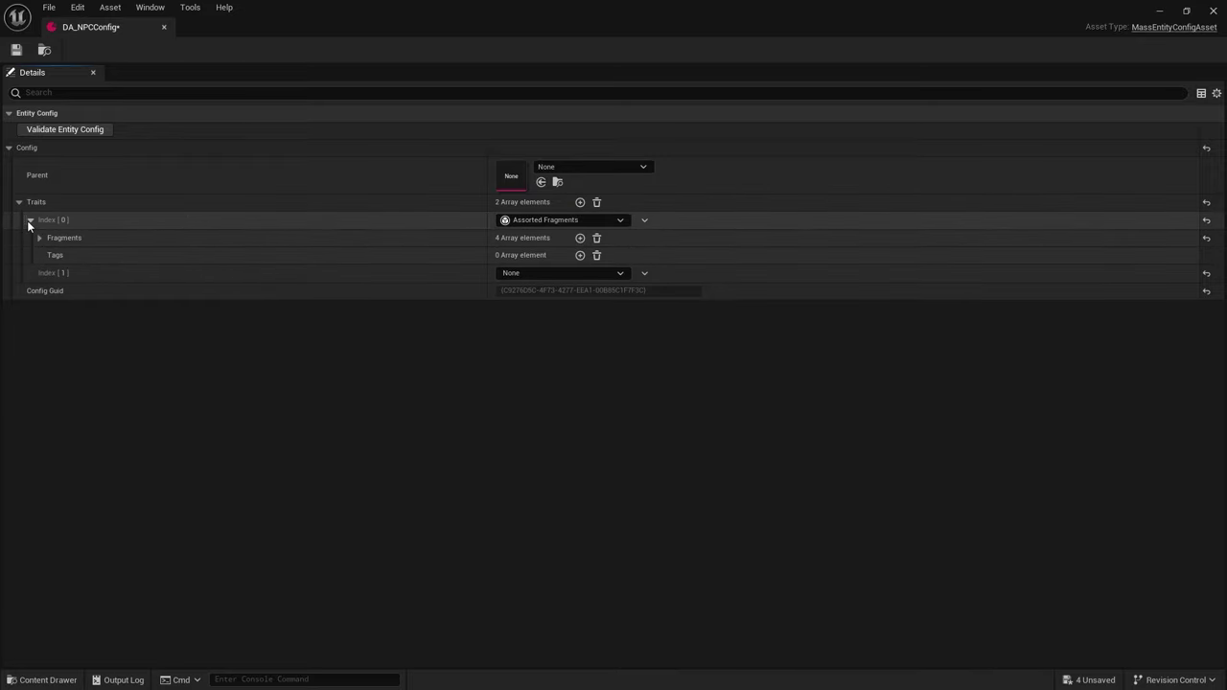
left_click(29, 221)
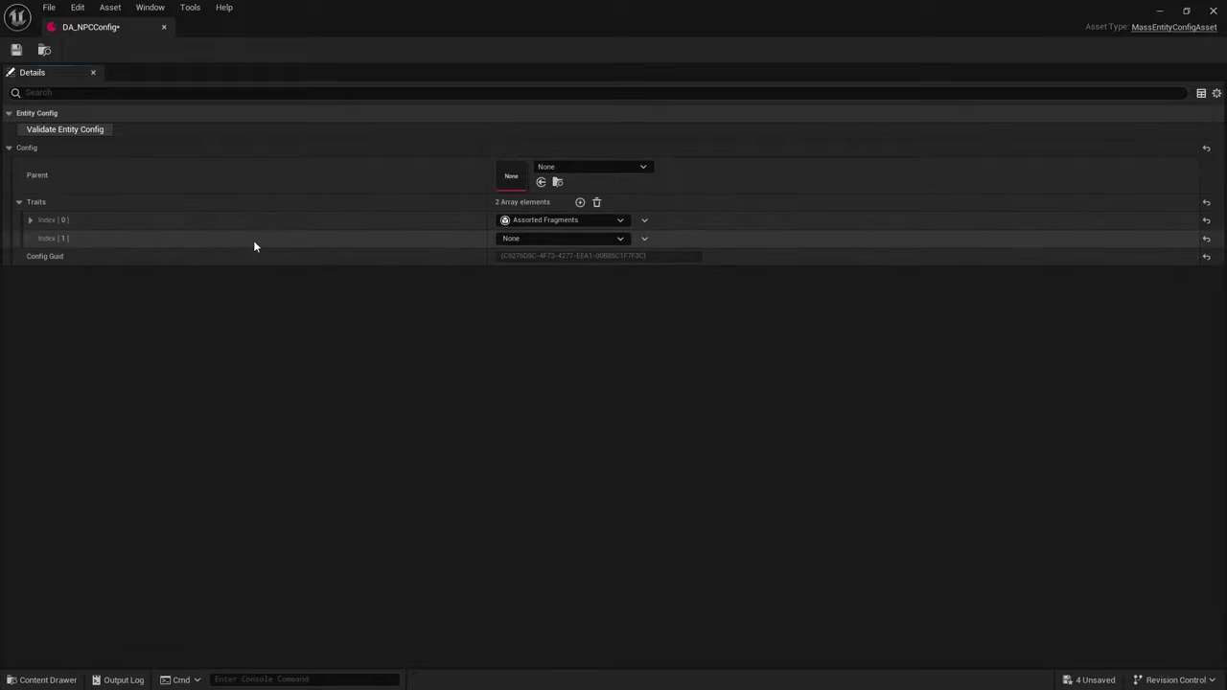
Set the second trait to Agent Capsule Collision Sync, disable Sync Transform, and set its Sync Direction to Actor to Mass.
left_click(561, 240)
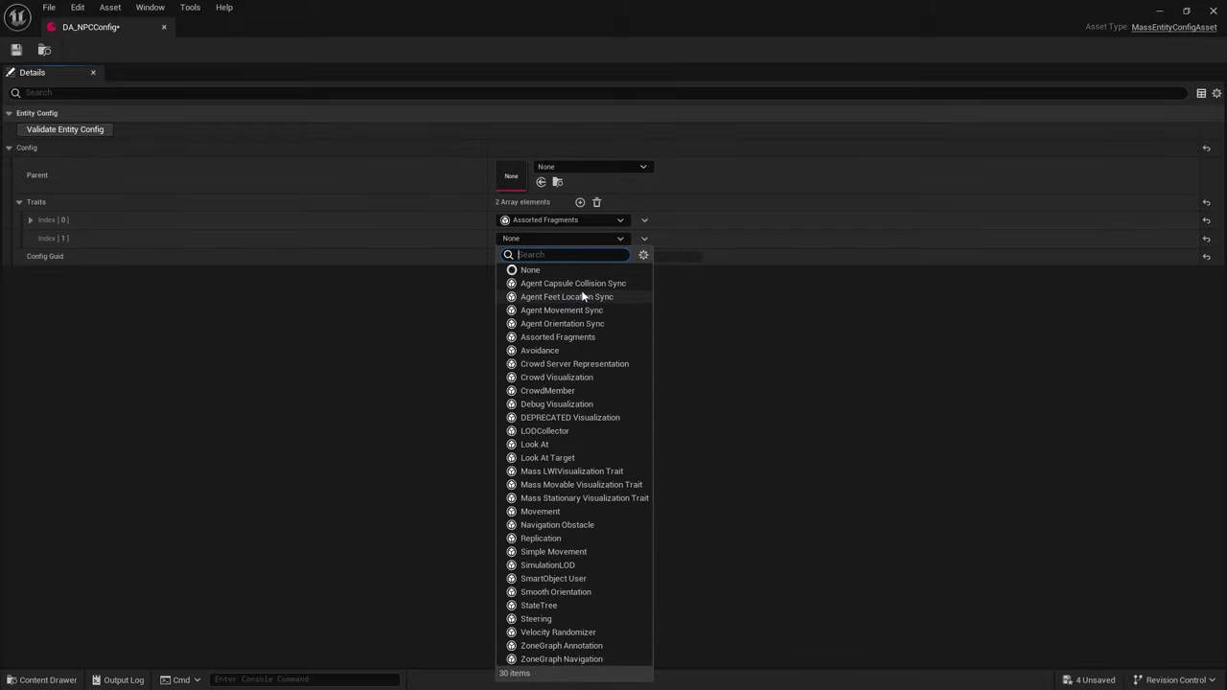
left_click(572, 284)
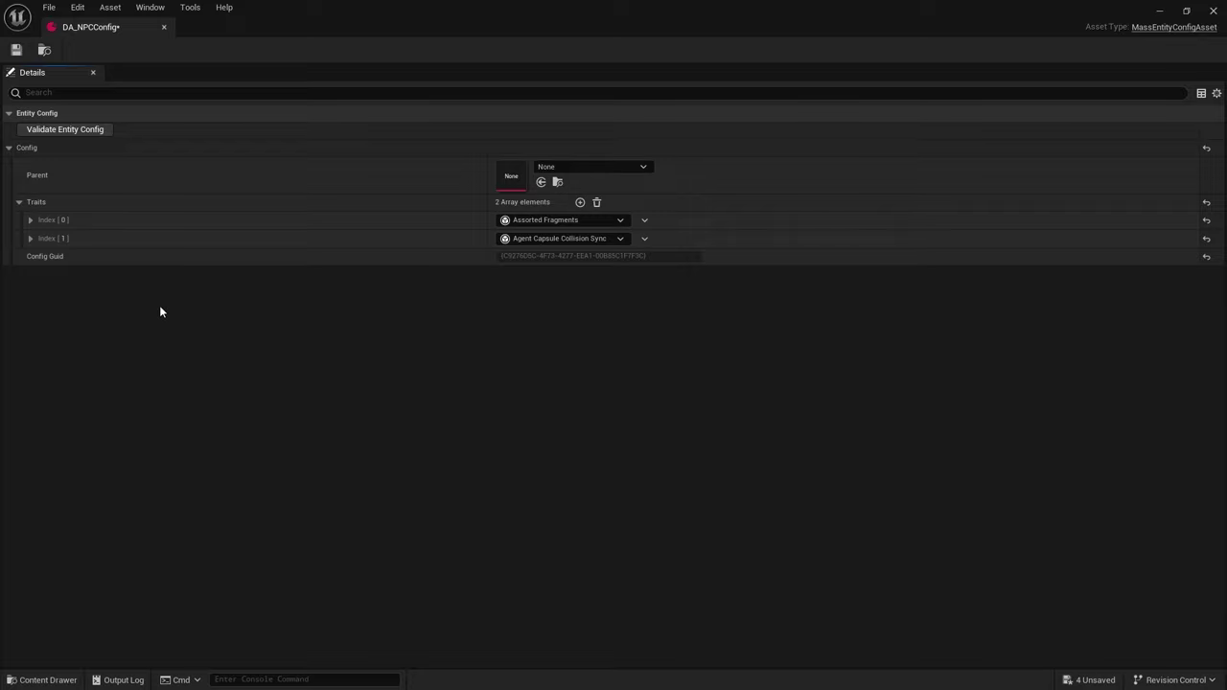
left_click(31, 238)
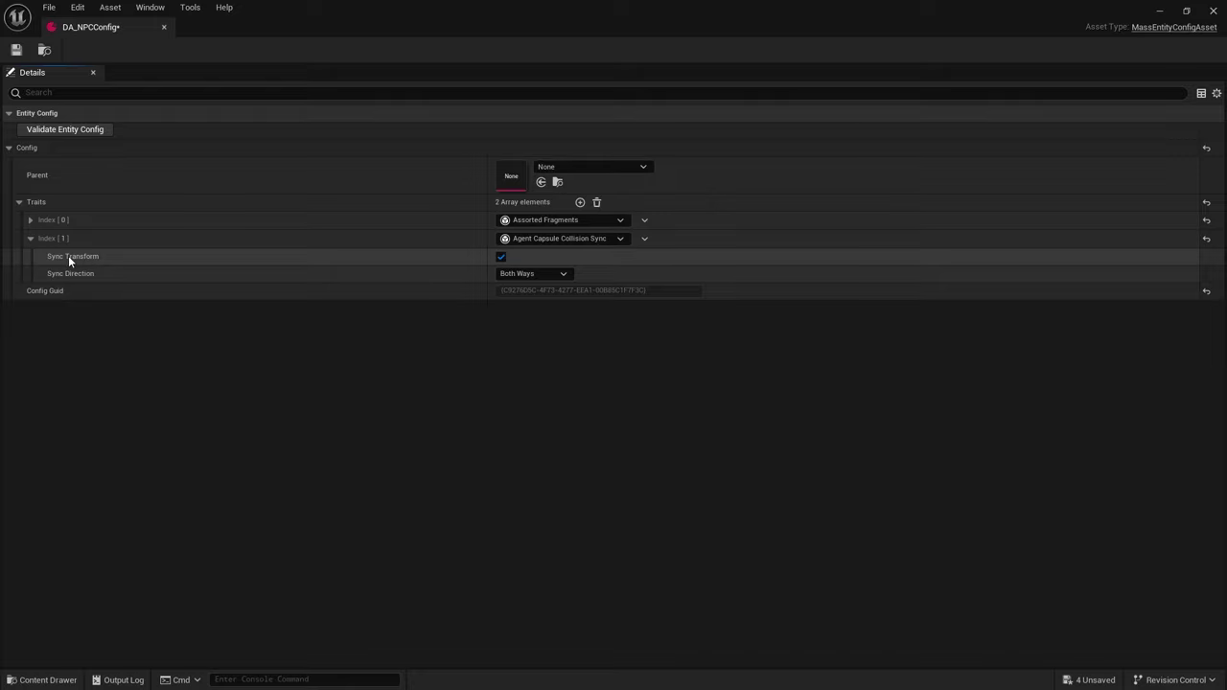
left_click(501, 256)
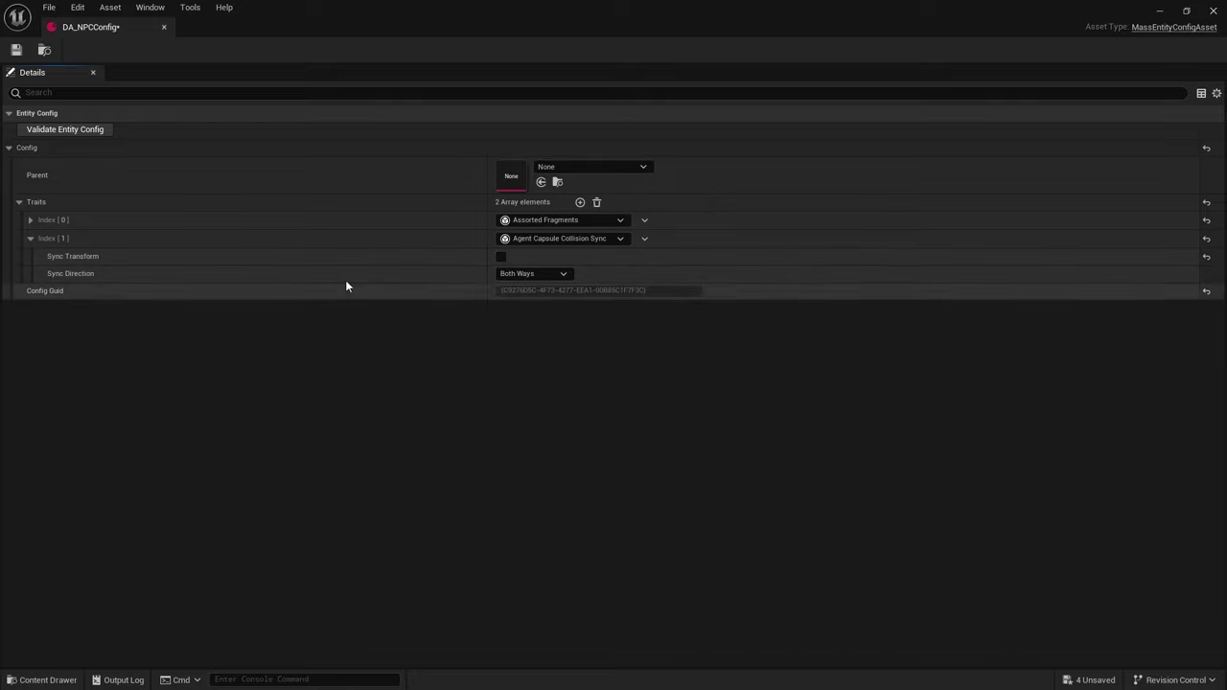
left_click(524, 273)
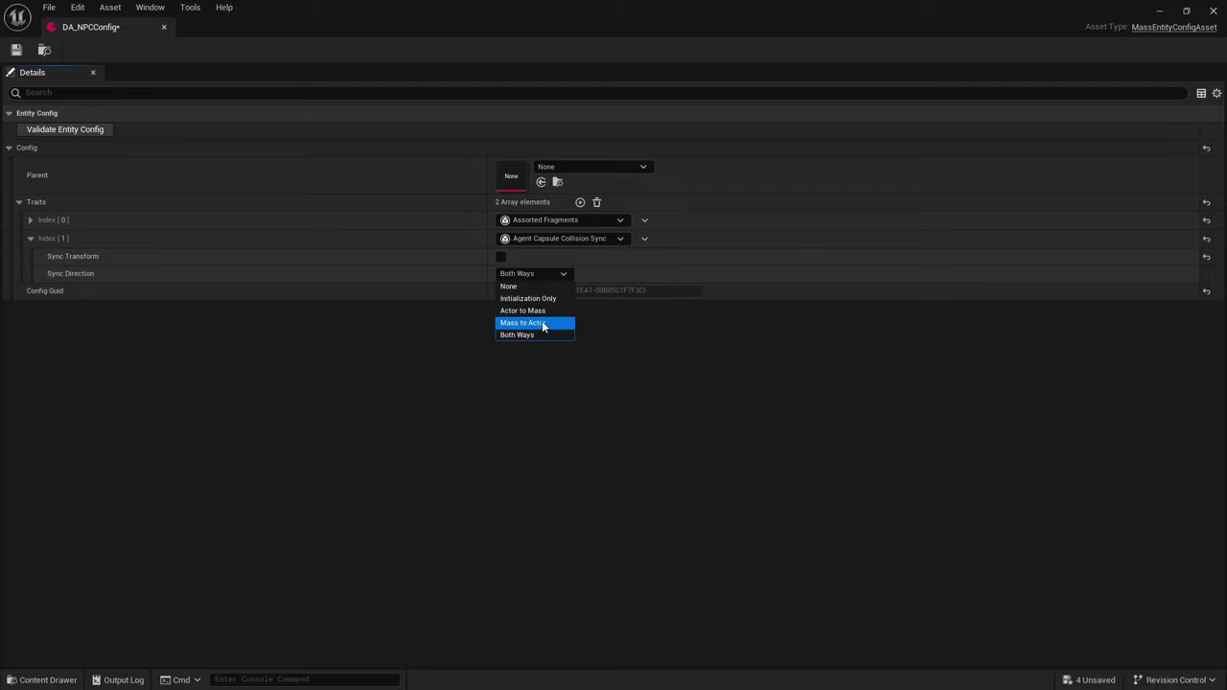
left_click(530, 311)
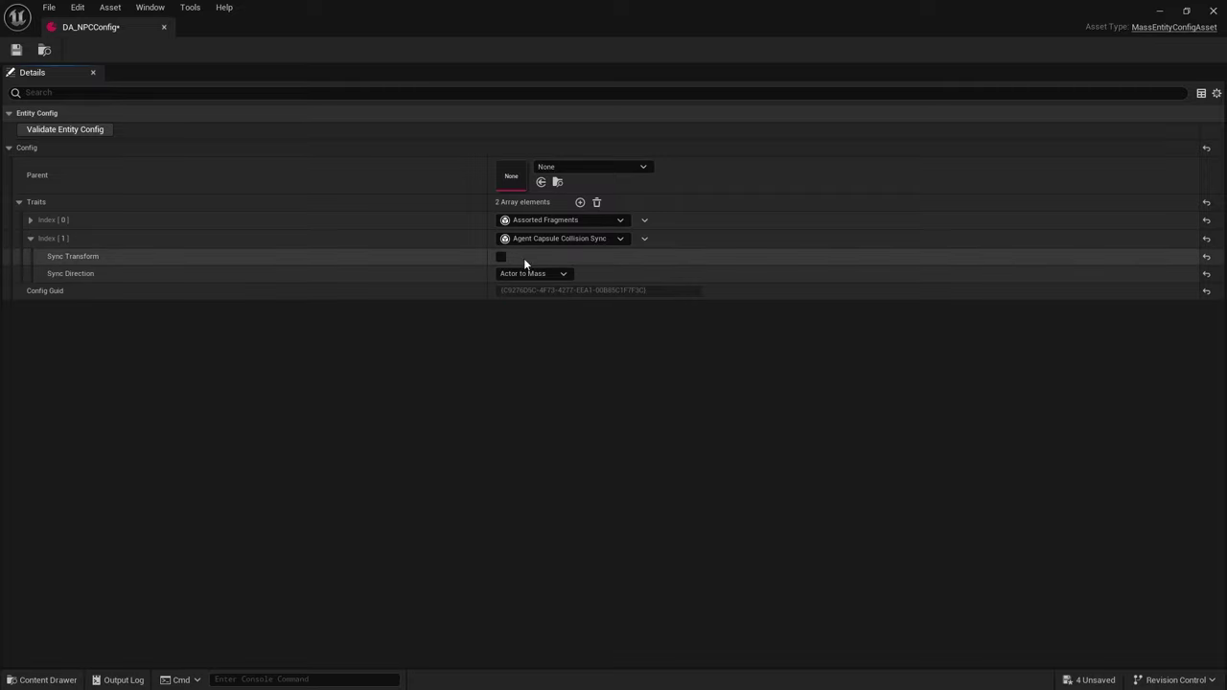
left_click(34, 237)
Add a third trait, Agent Movement Sync, and set its Sync Direction to Mass to Actor.
left_click(579, 201)
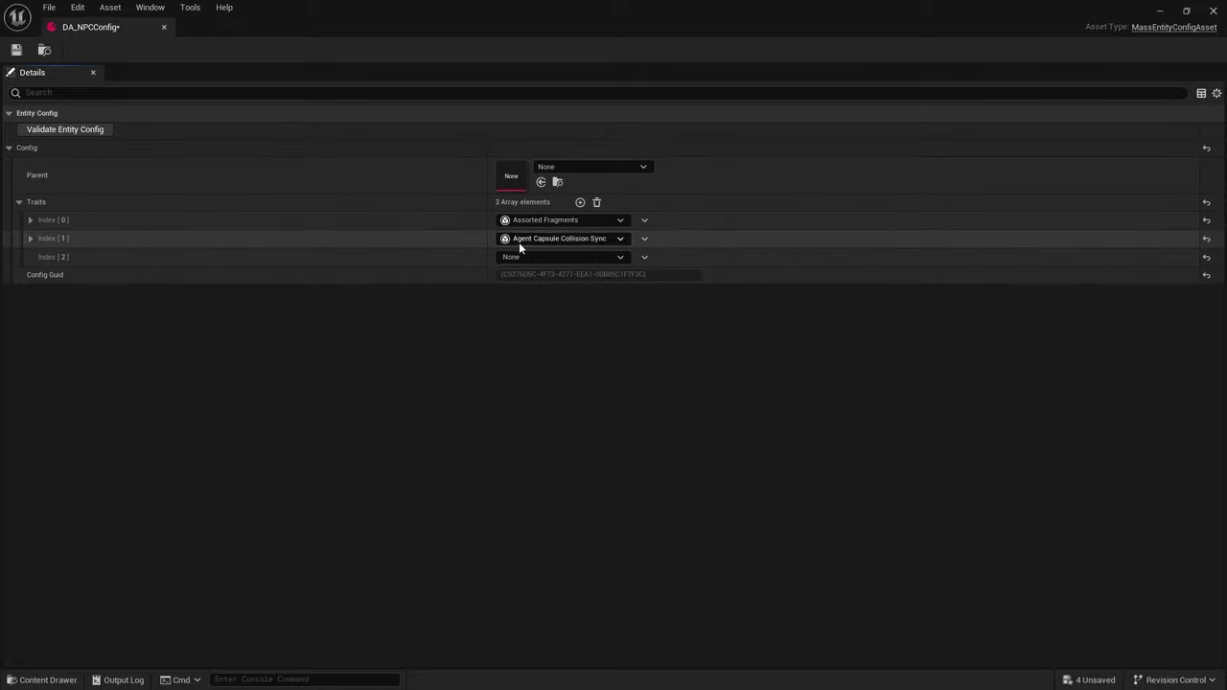
left_click(551, 257)
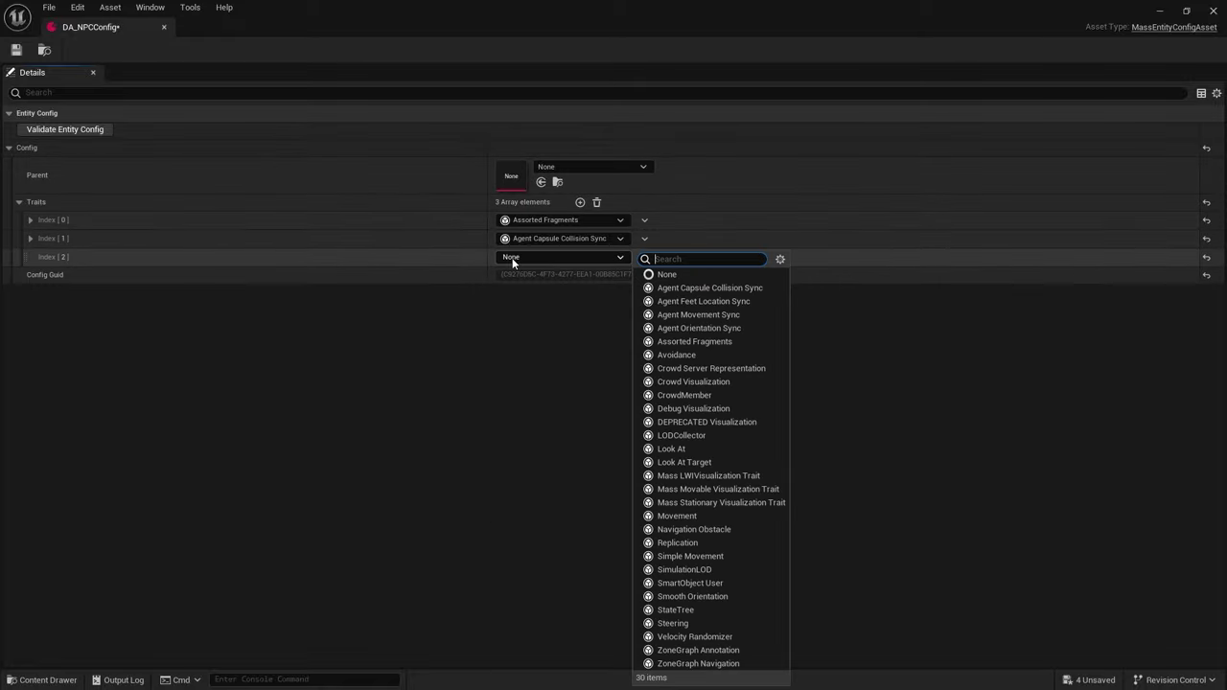
left_click(699, 314)
left_click(30, 257)
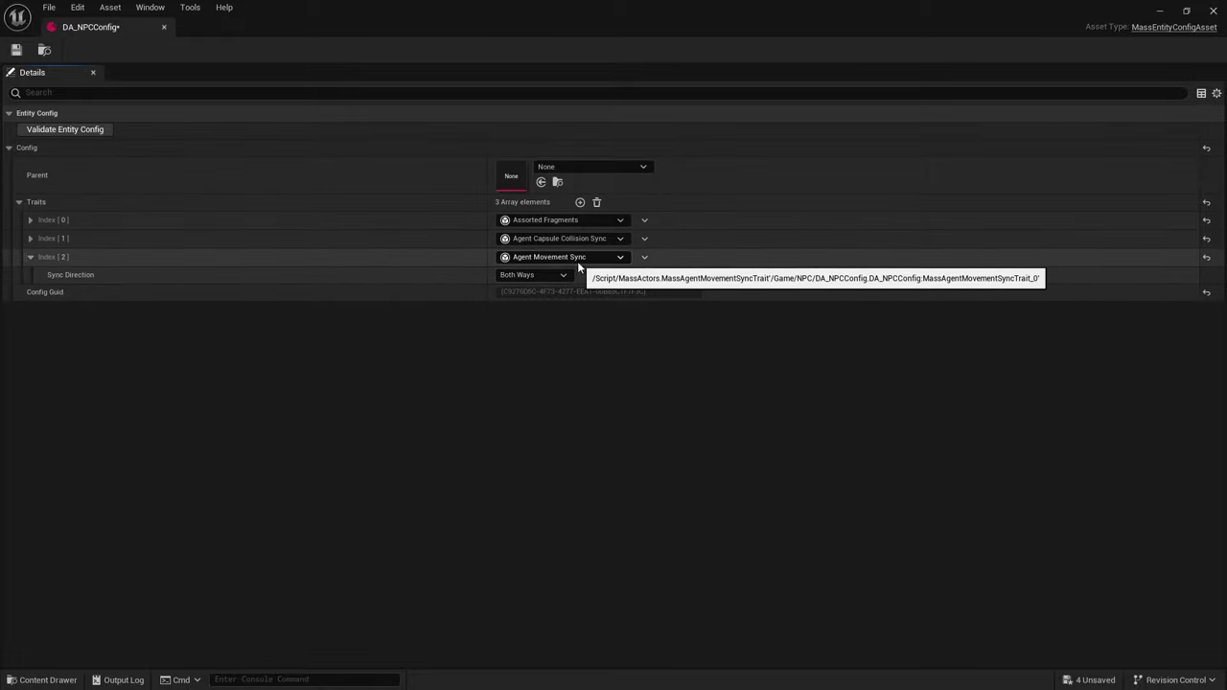
left_click(520, 276)
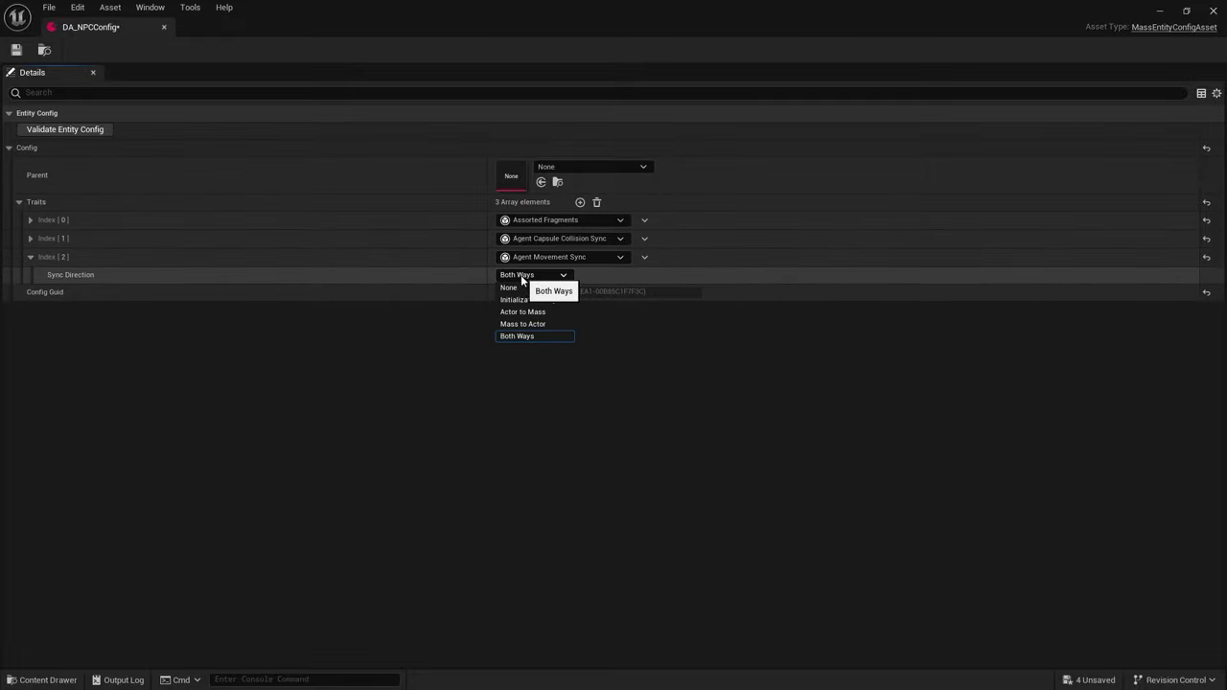
left_click(526, 326)
left_click(37, 256)
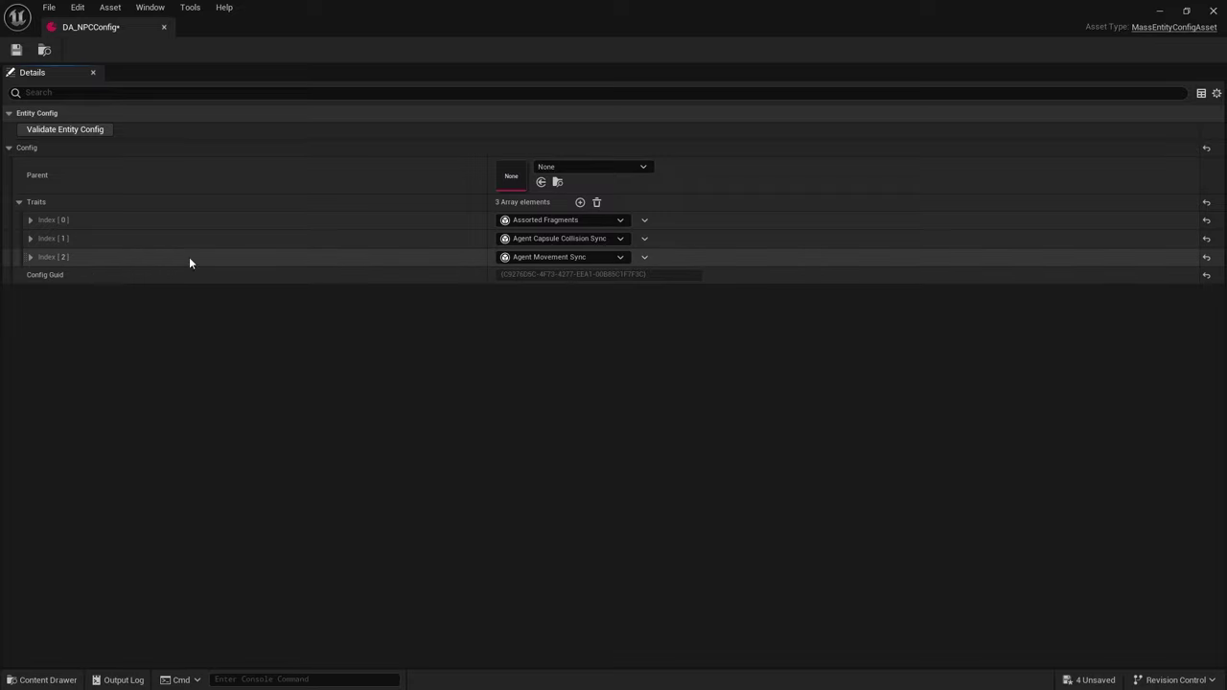
Add a fourth trait, Agent Orientation Sync, with its Sync Direction set to Mass to Actor.
left_click(580, 202)
left_click(520, 275)
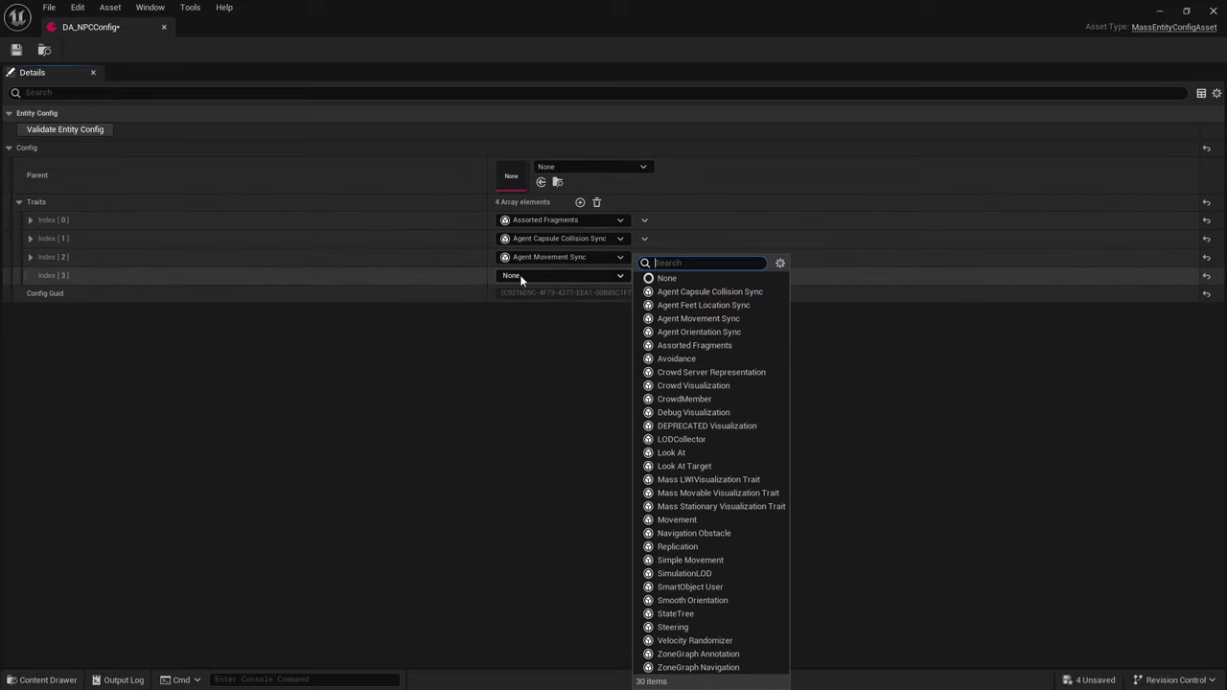
left_click(703, 333)
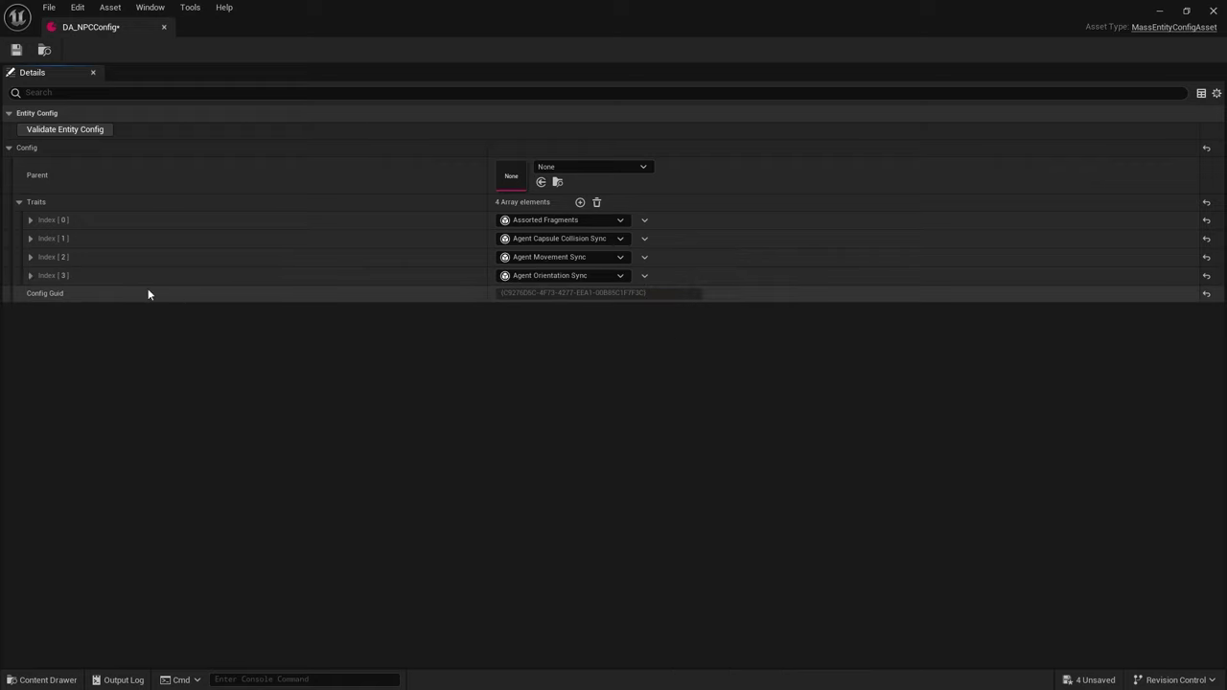
left_click(29, 275)
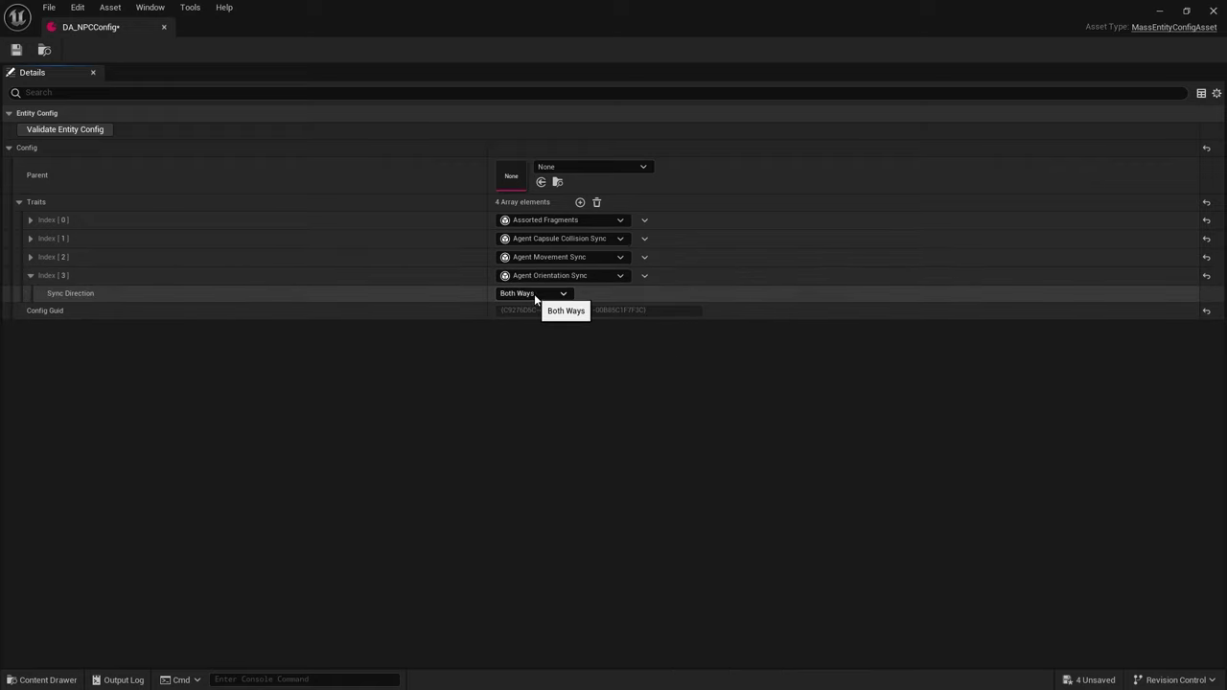
left_click(534, 294)
left_click(550, 343)
left_click(31, 275)
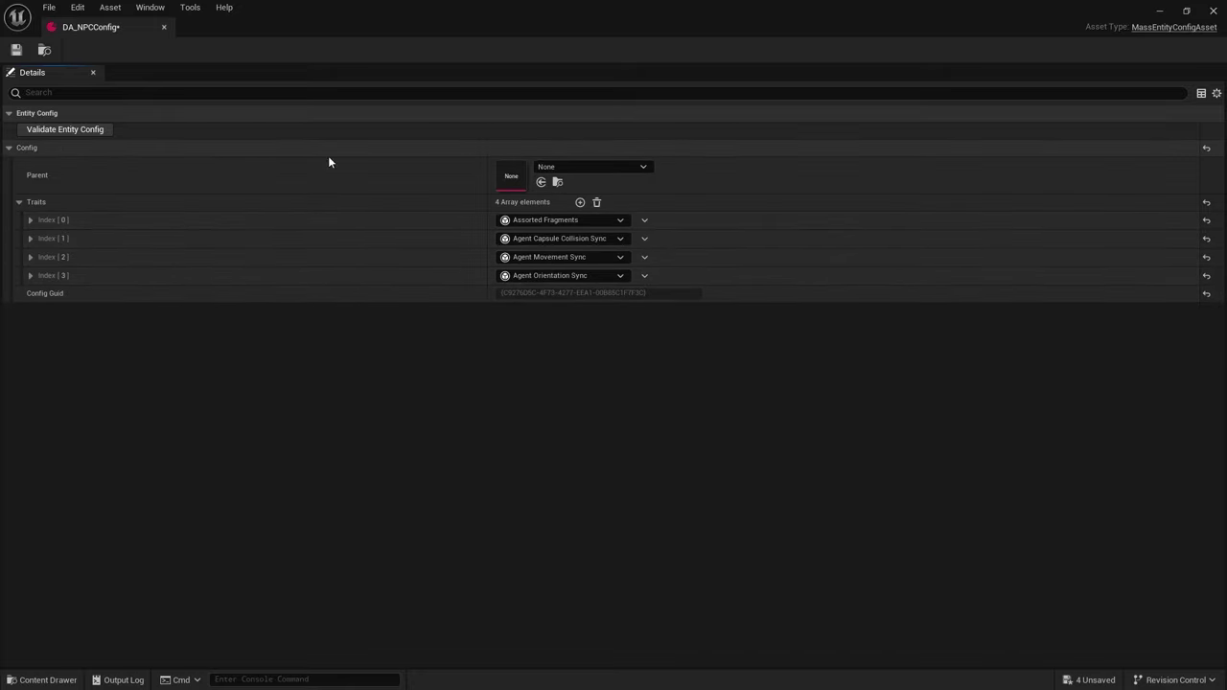
Add CrowdMember as the fifth trait and Crowd Visualization as the sixth trait.
left_click(580, 204)
left_click(548, 294)
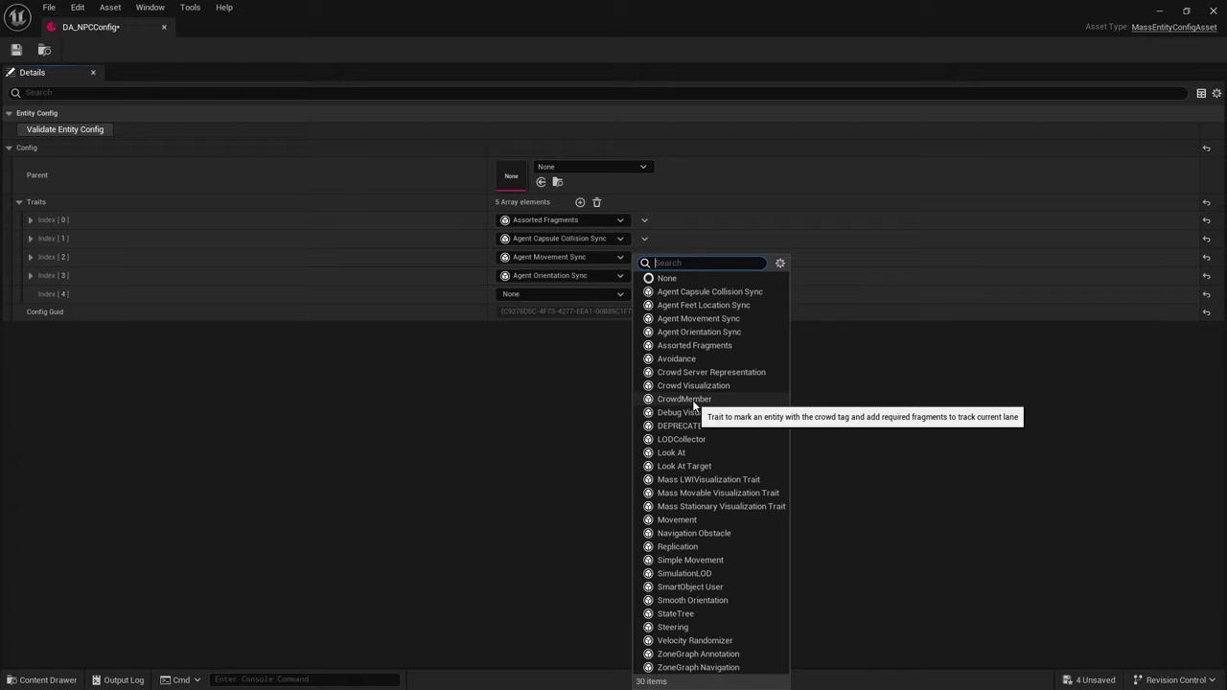
left_click(692, 400)
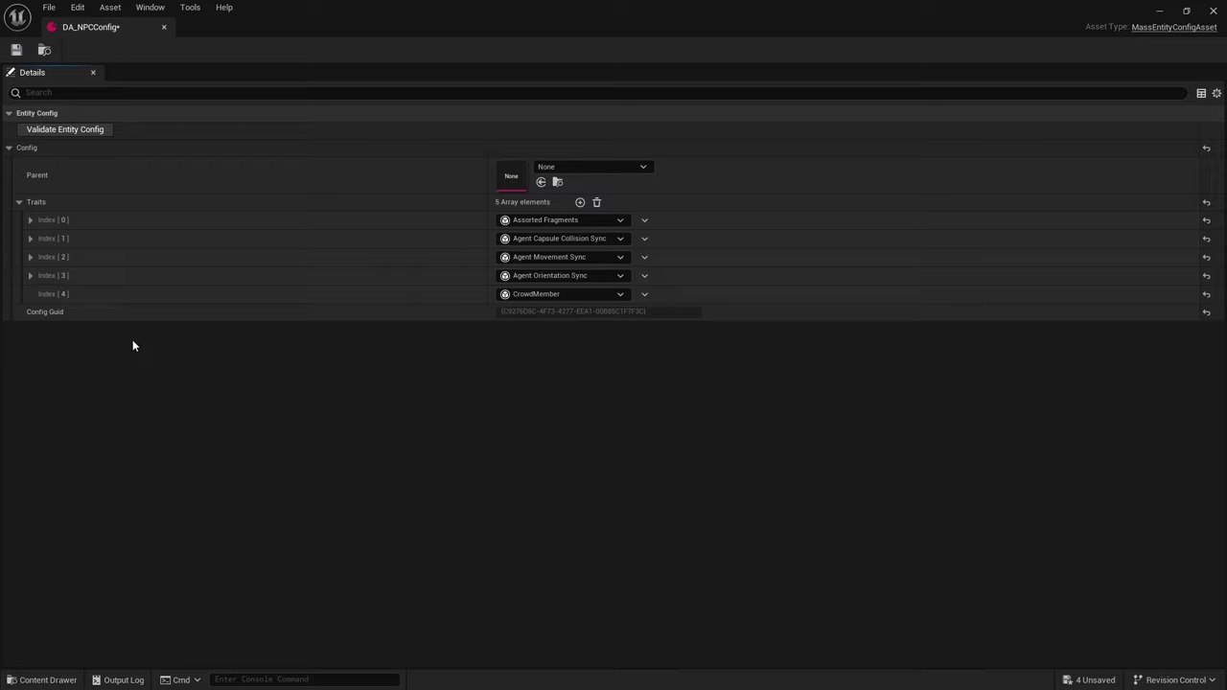
left_click(580, 202)
left_click(556, 313)
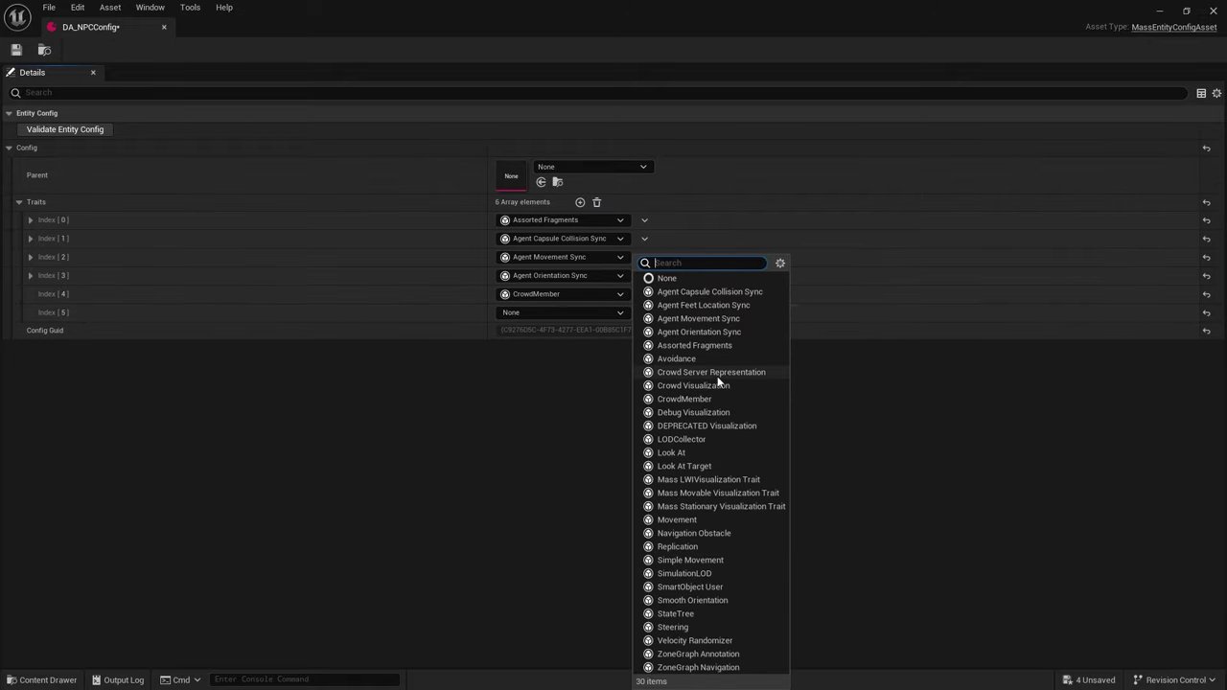
left_click(688, 386)
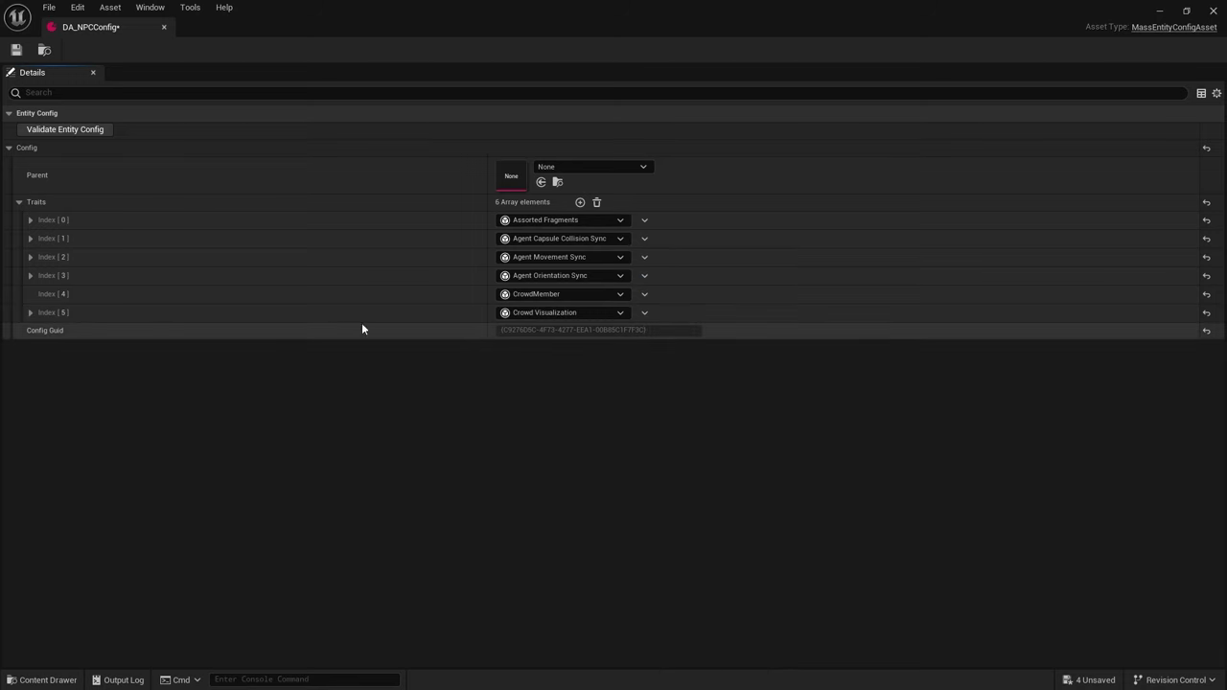
Assign NPC_Character as both the High Res and Low Res Template Actor of the Crowd Visualization trait.
left_click(31, 313)
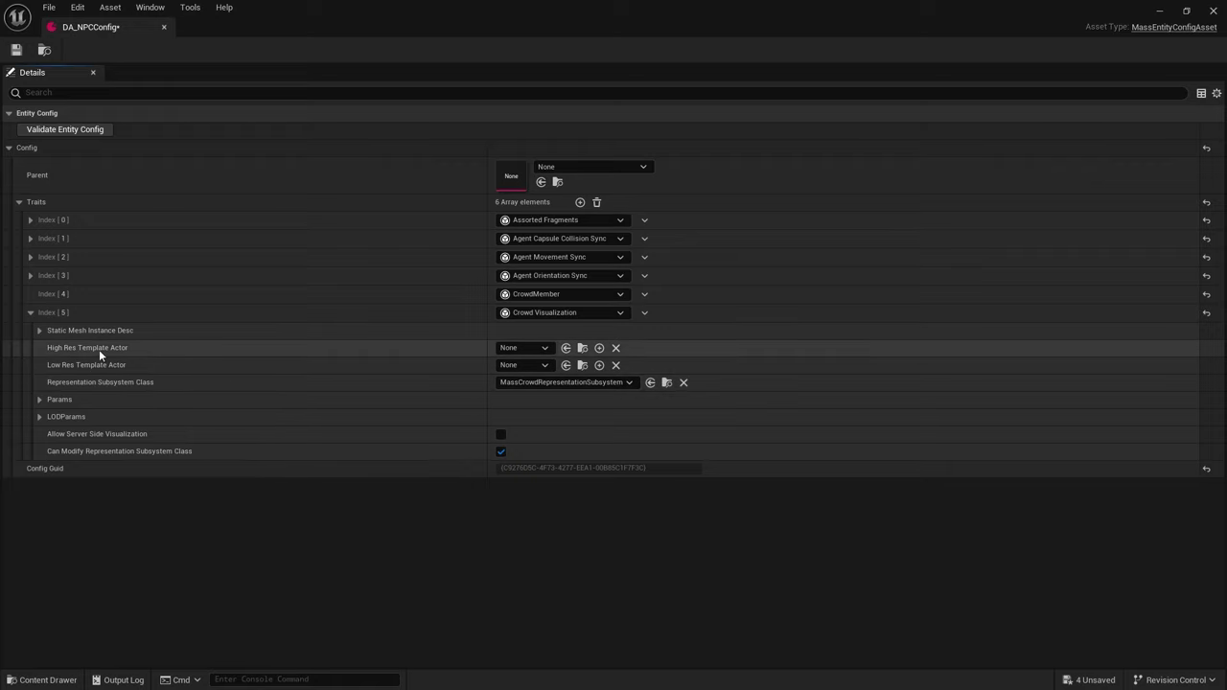
left_click(54, 673)
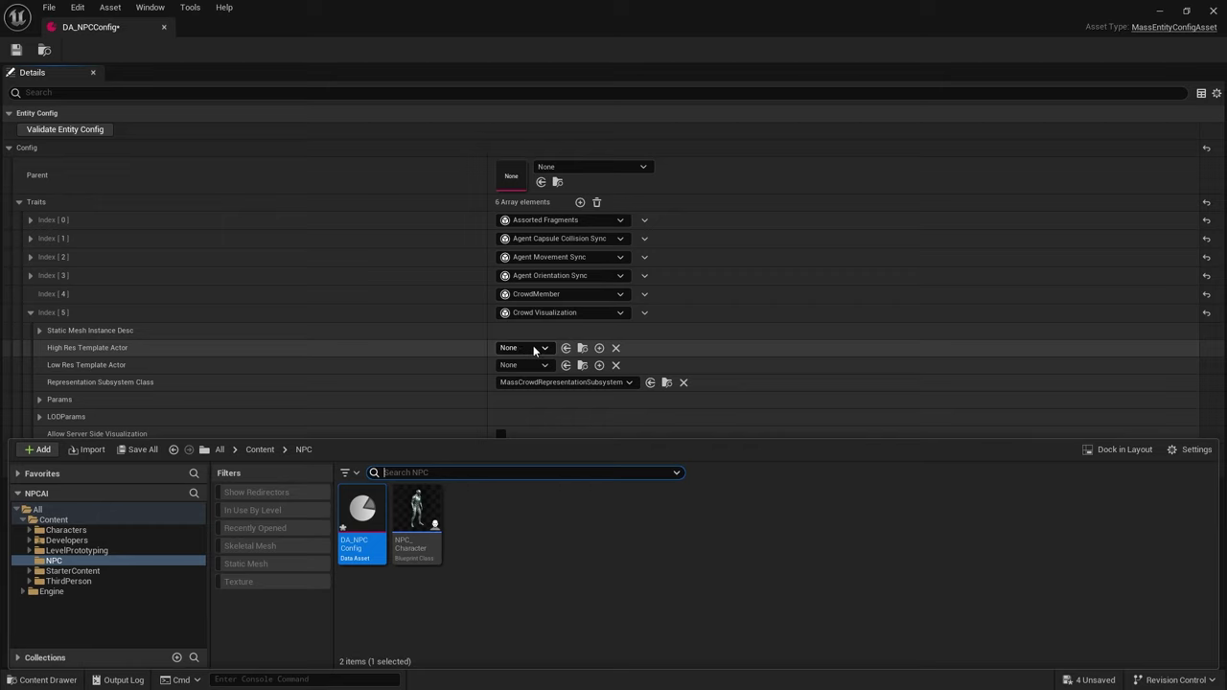
left_click(537, 349)
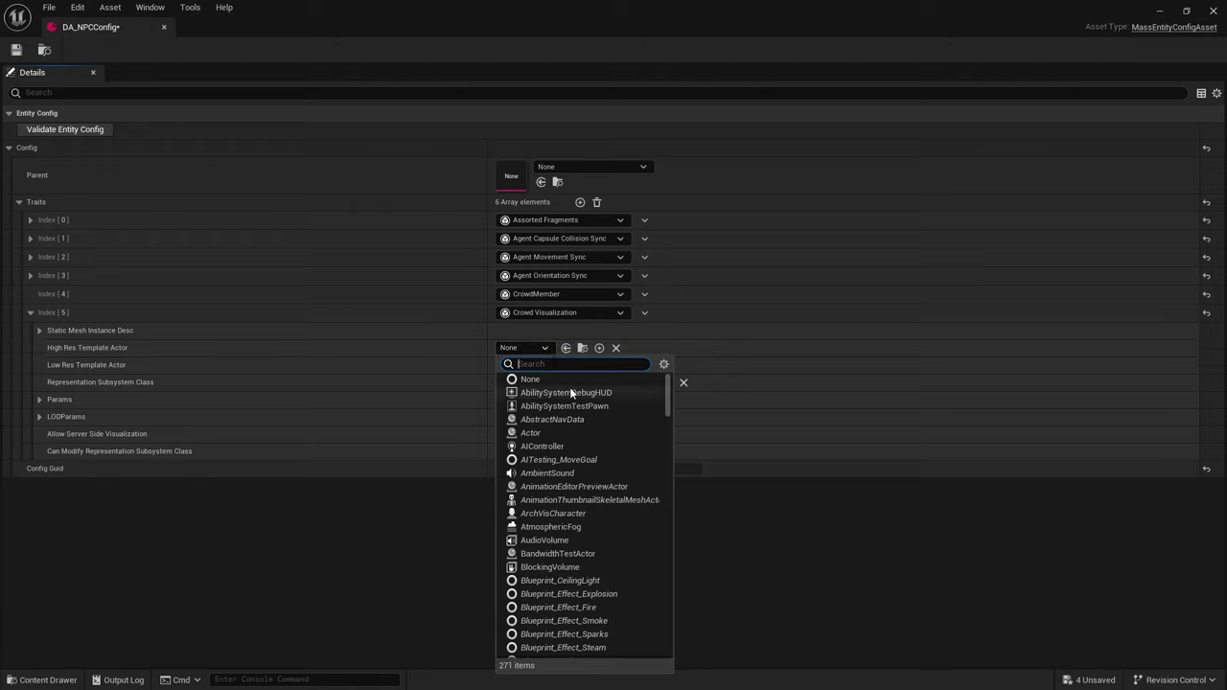
type("npc")
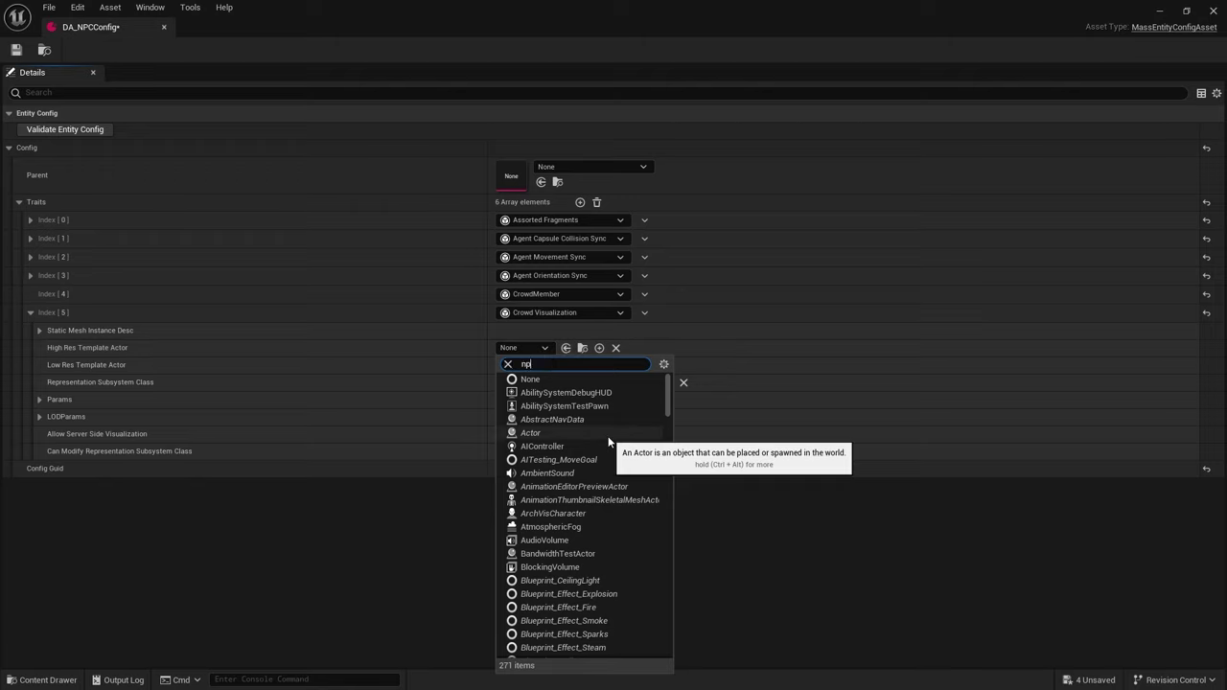
left_click(548, 393)
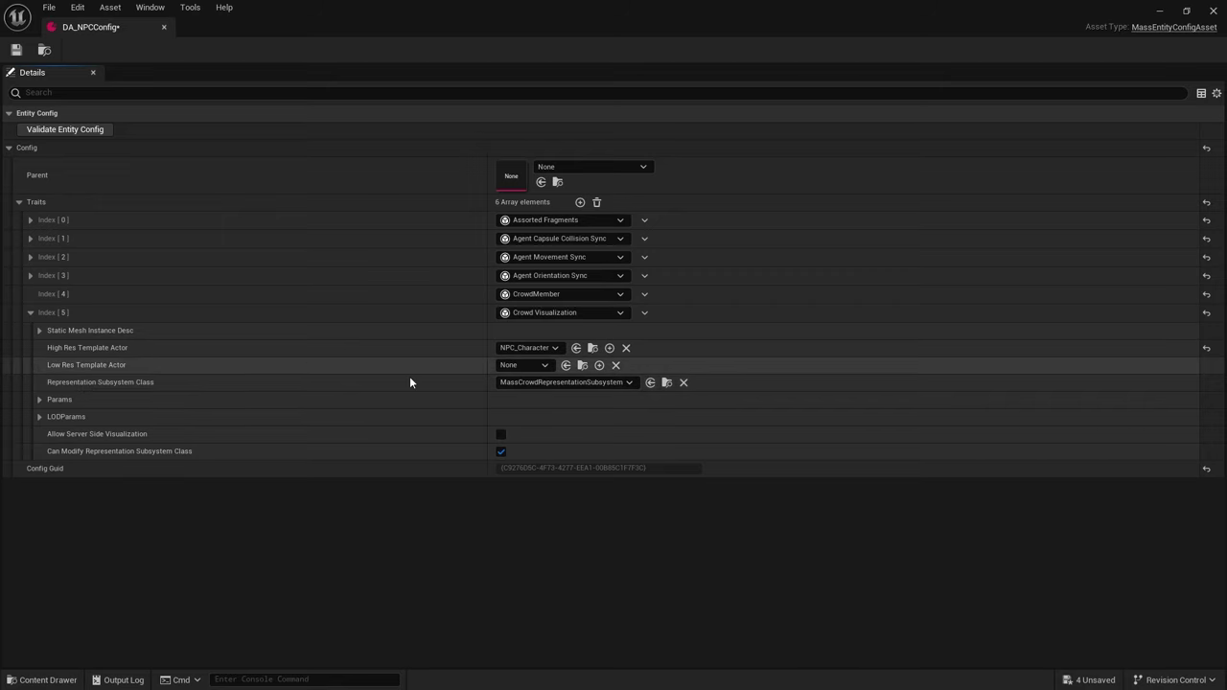
left_click(526, 366)
type("npc")
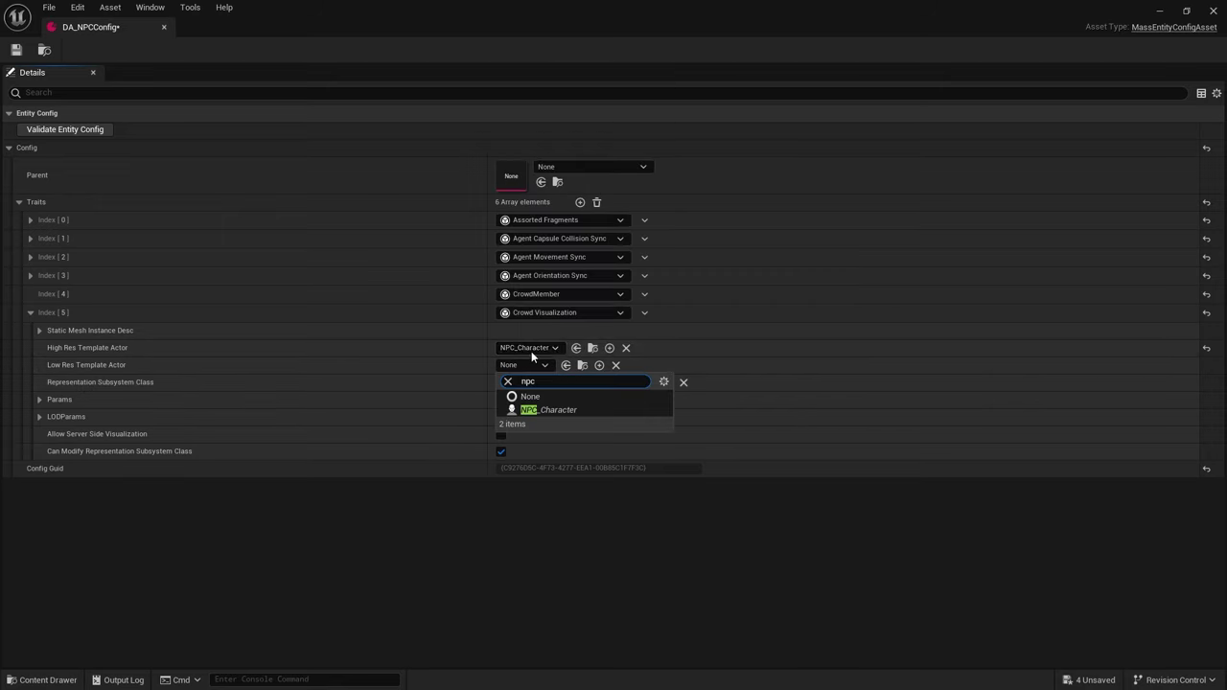
left_click(568, 412)
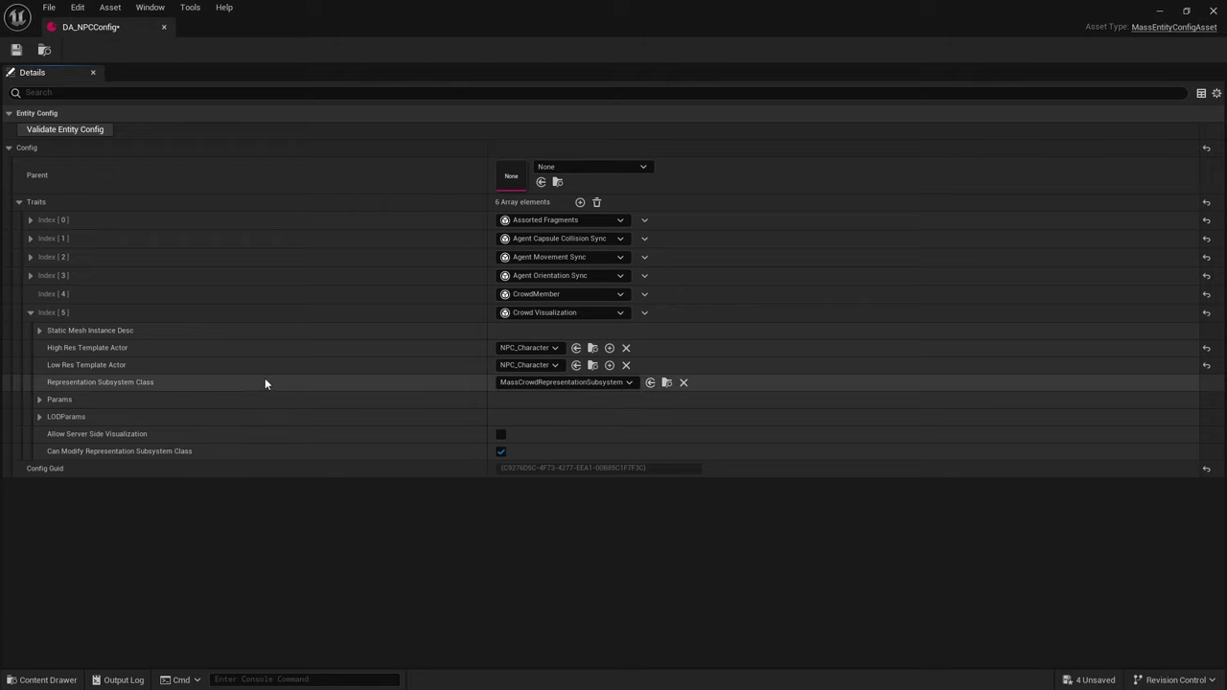
In the Crowd Visualization params, set the Medium LOD representation to High Res Spawned Actor and choose the representation for Low.
left_click(39, 400)
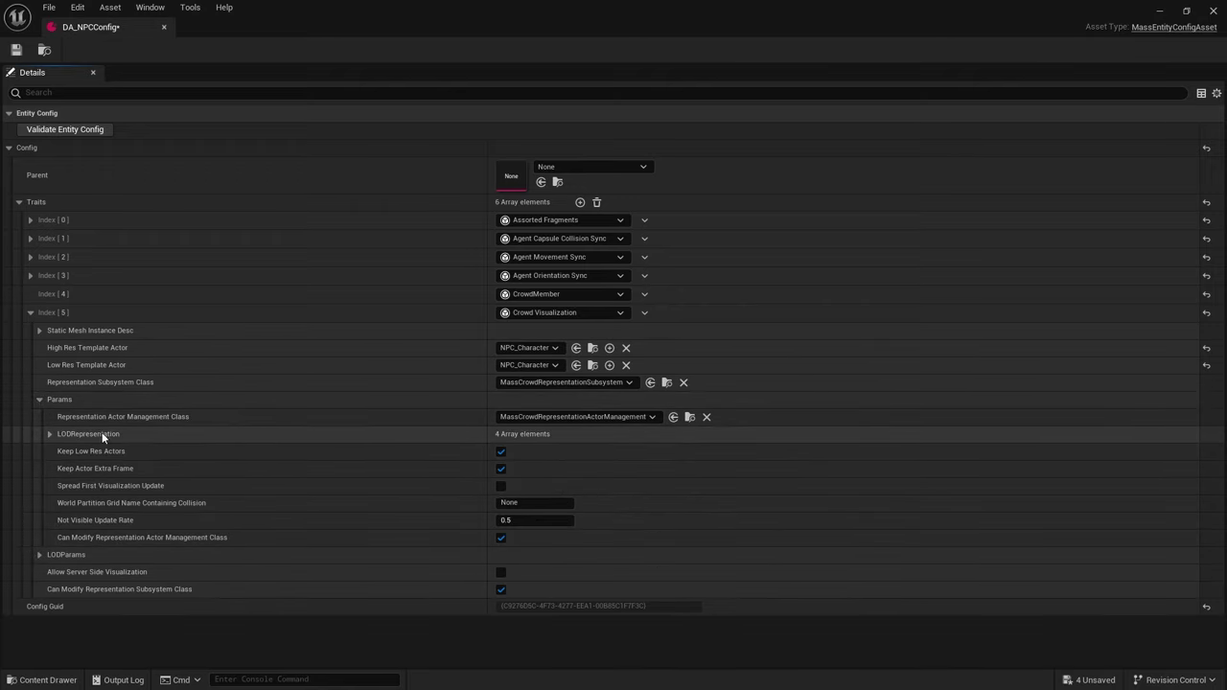
left_click(49, 433)
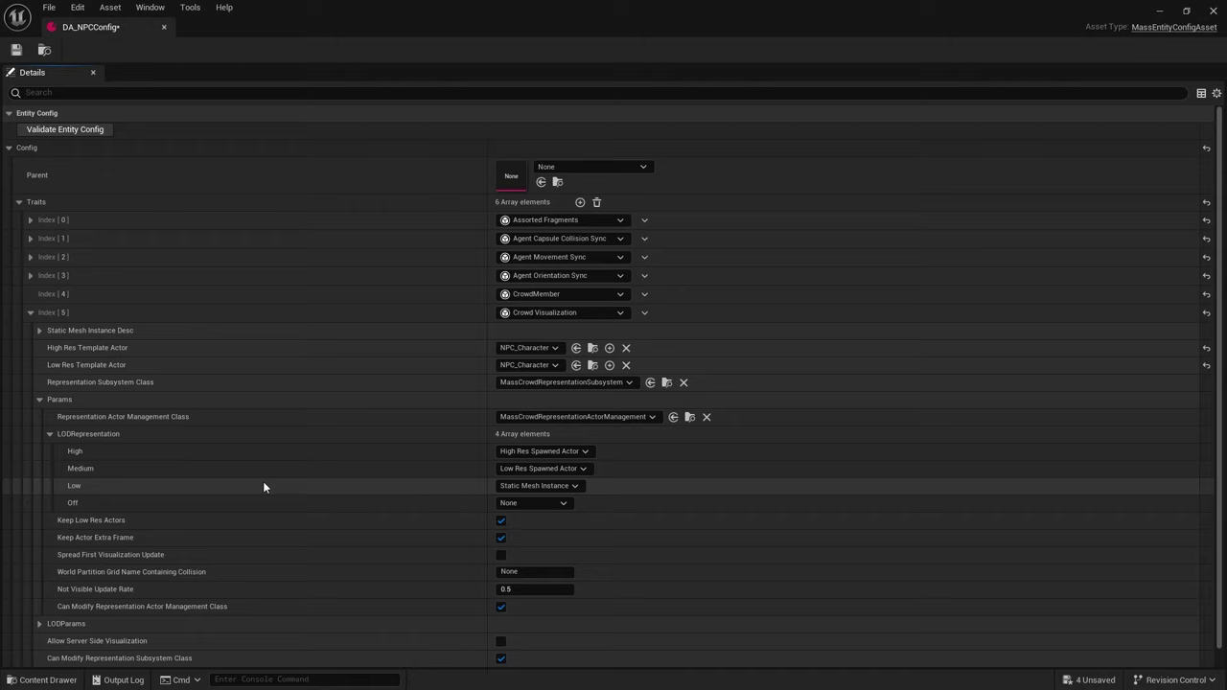
left_click(525, 469)
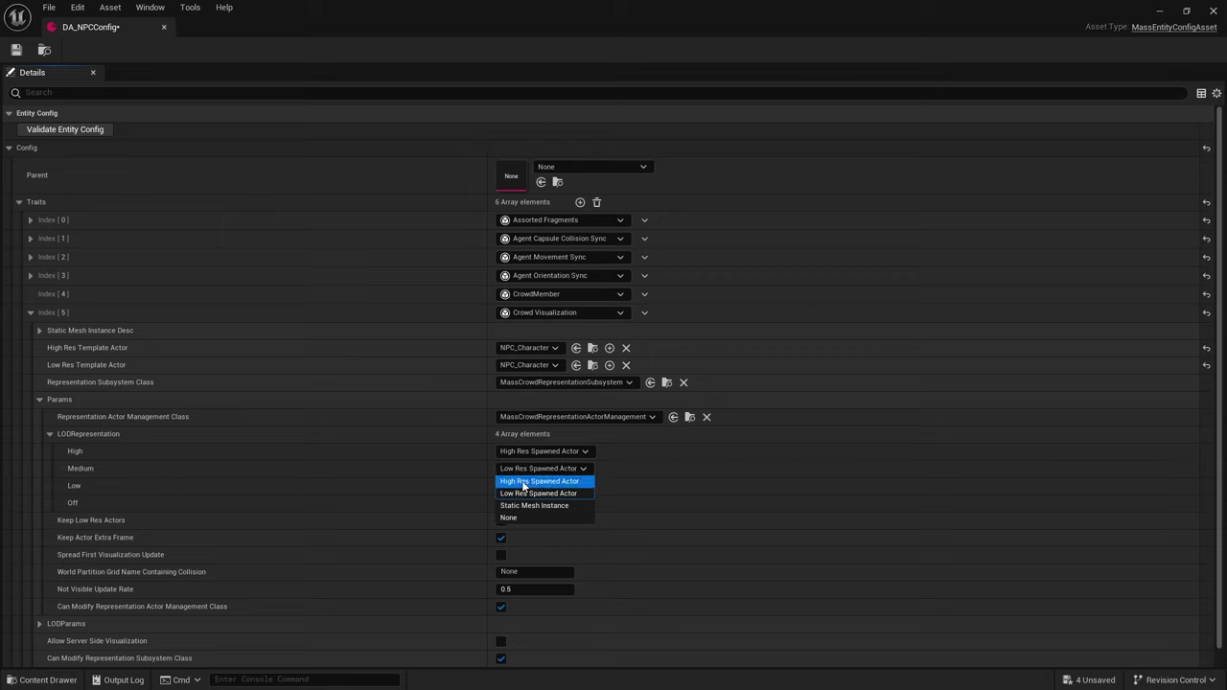
left_click(522, 482)
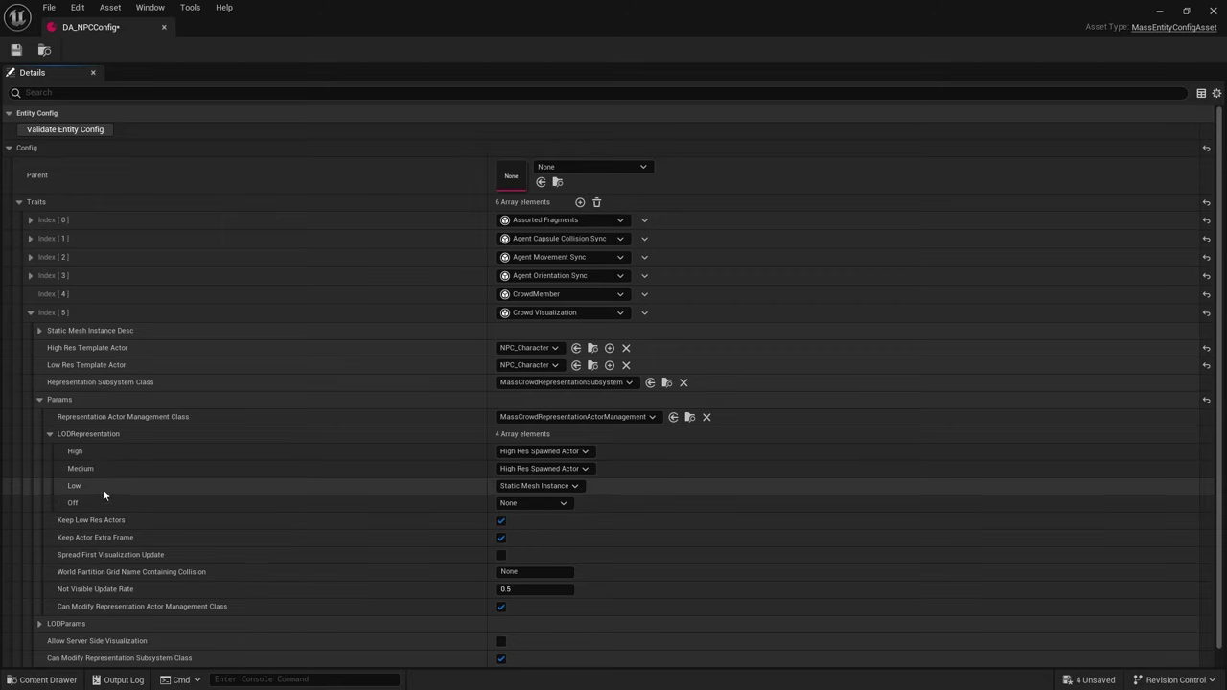
left_click(511, 487)
left_click(530, 509)
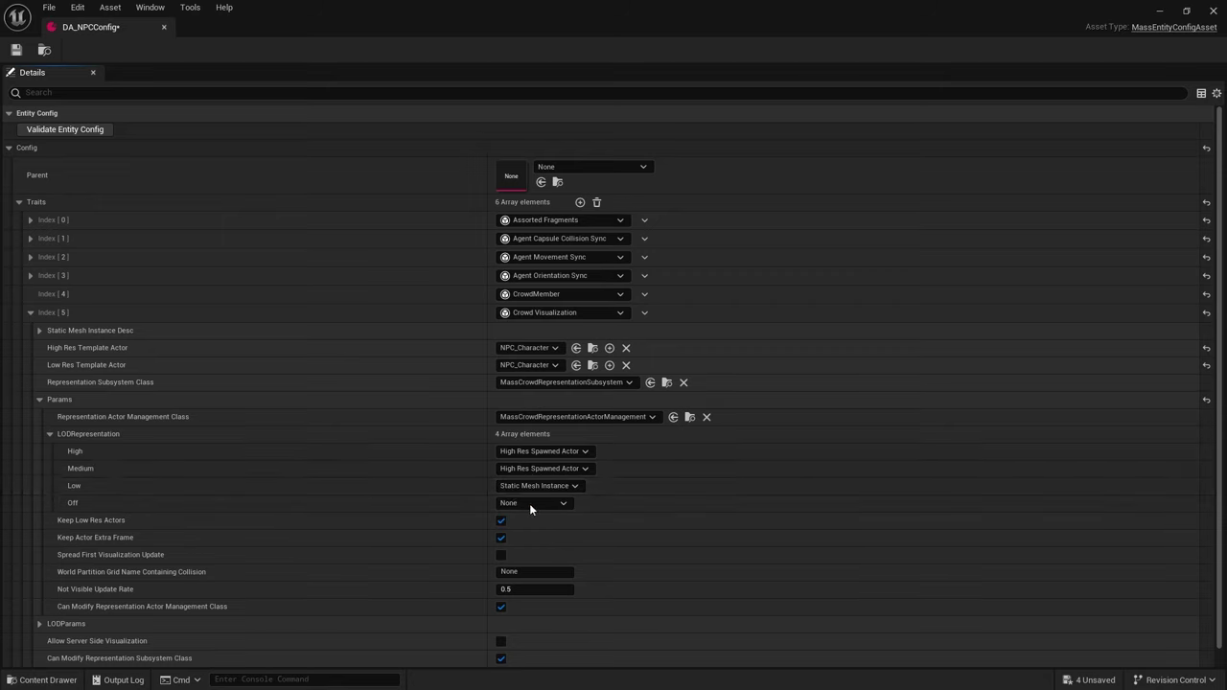
left_click(49, 434)
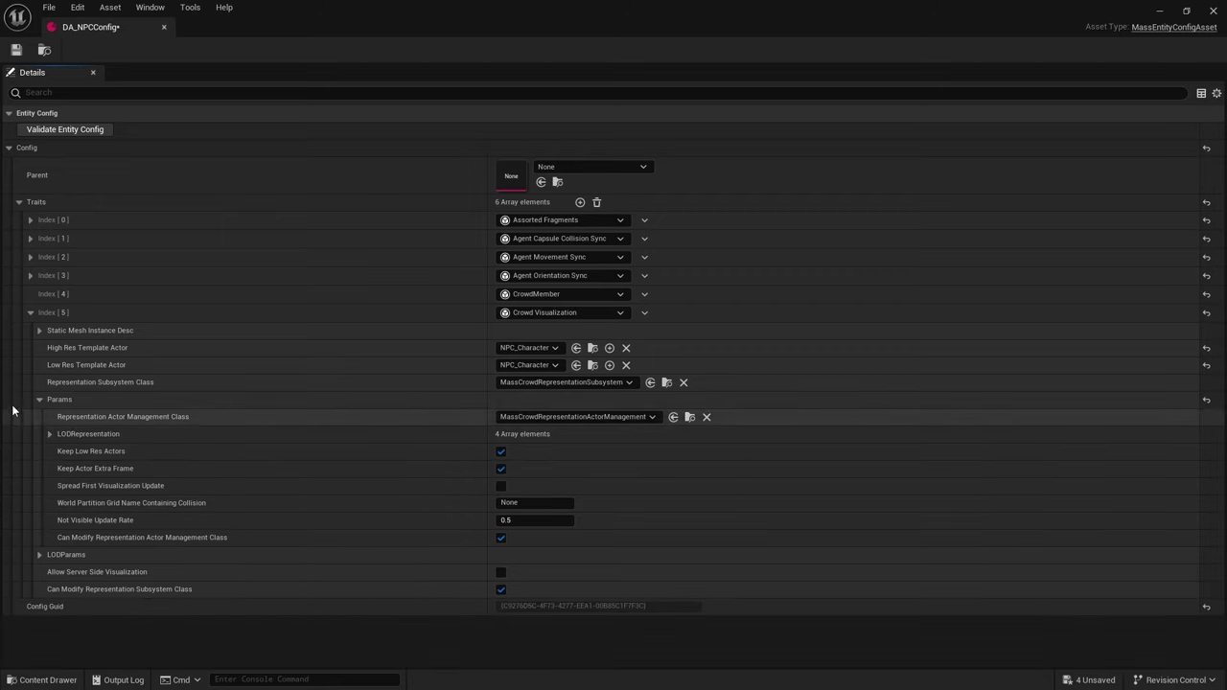
left_click(38, 400)
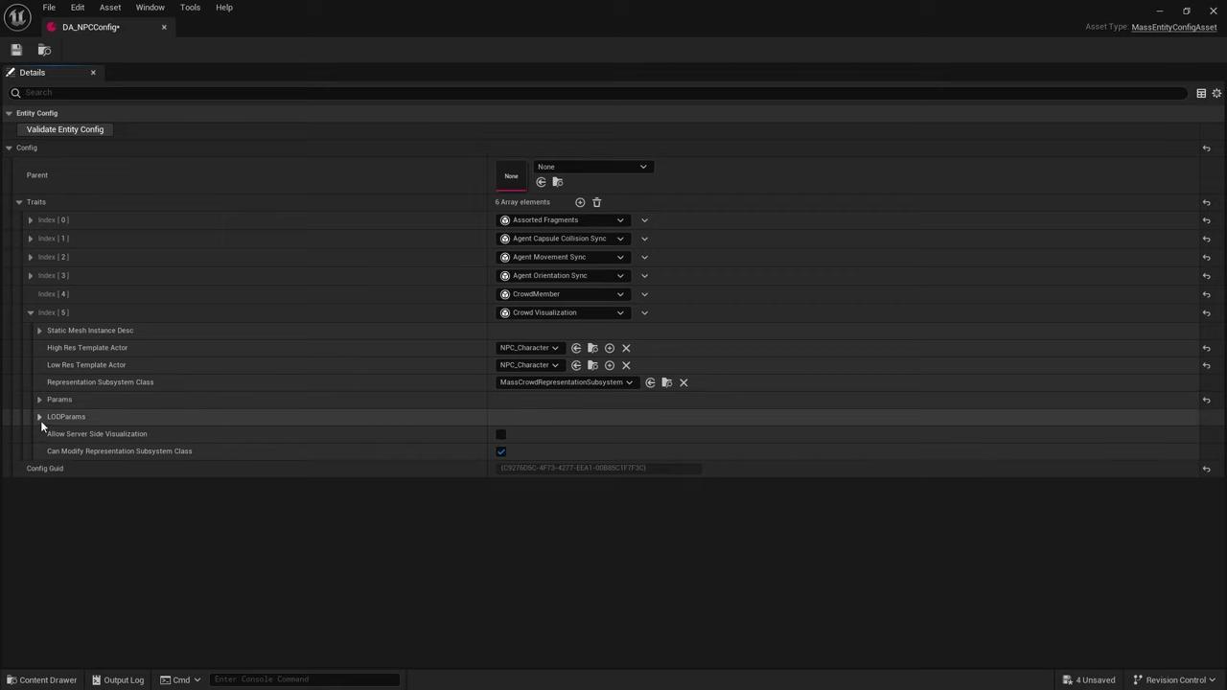
Examine the LODMax Count values in the LODParams of the Crowd Visualization trait.
left_click(39, 417)
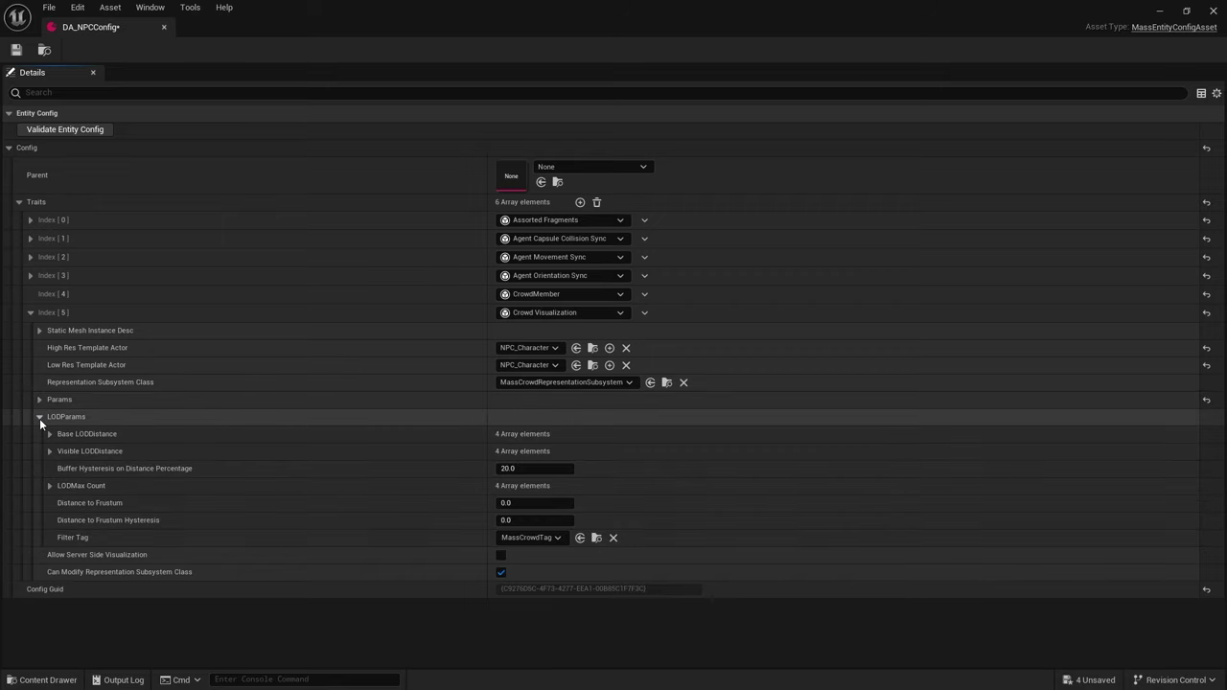
left_click(49, 486)
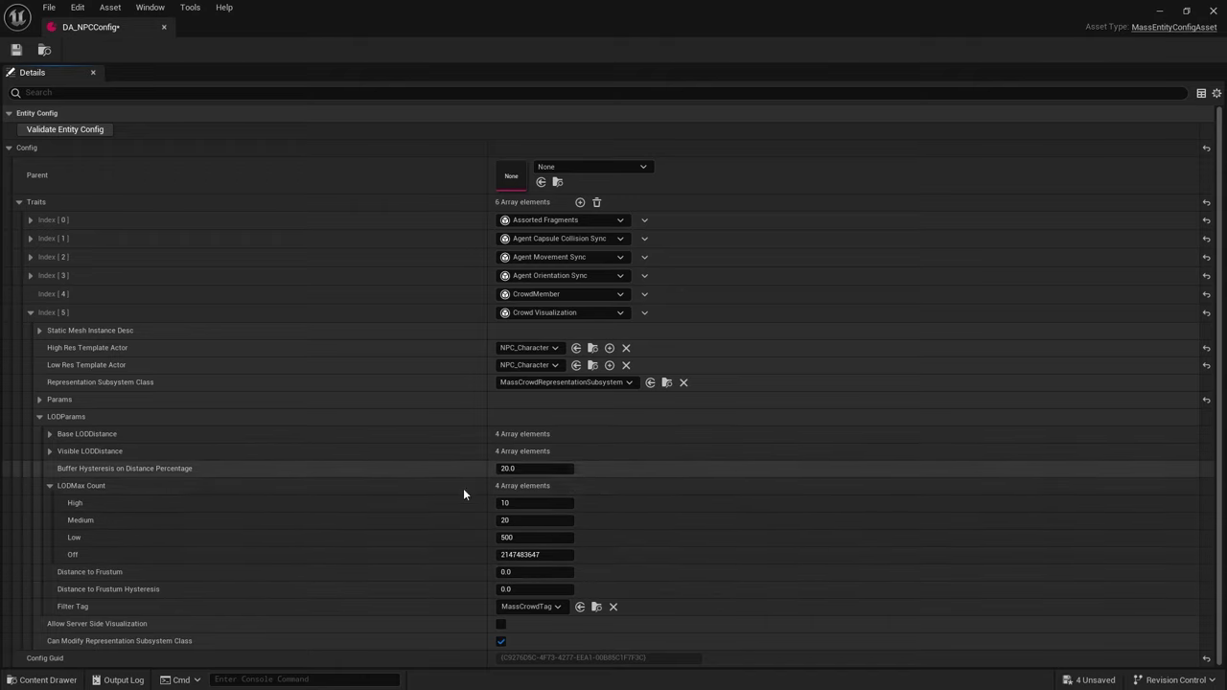
left_click(51, 486)
left_click(30, 312)
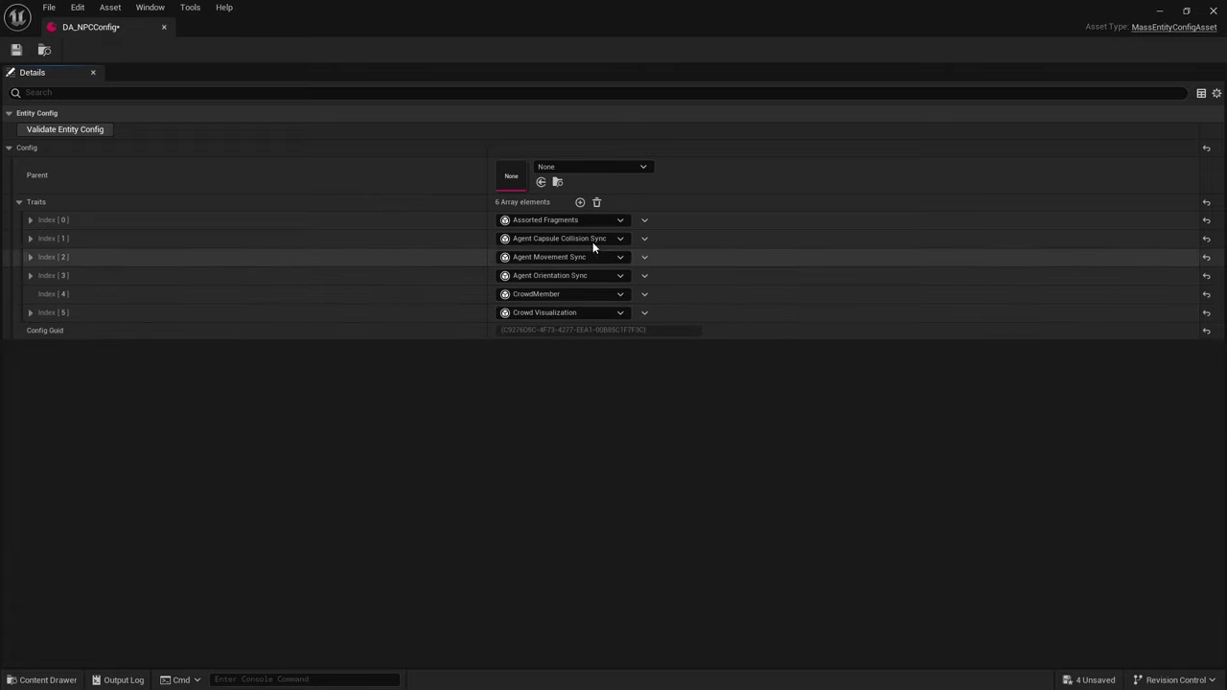
Add Avoidance as the seventh trait and look over its Moving Parameters.
left_click(580, 203)
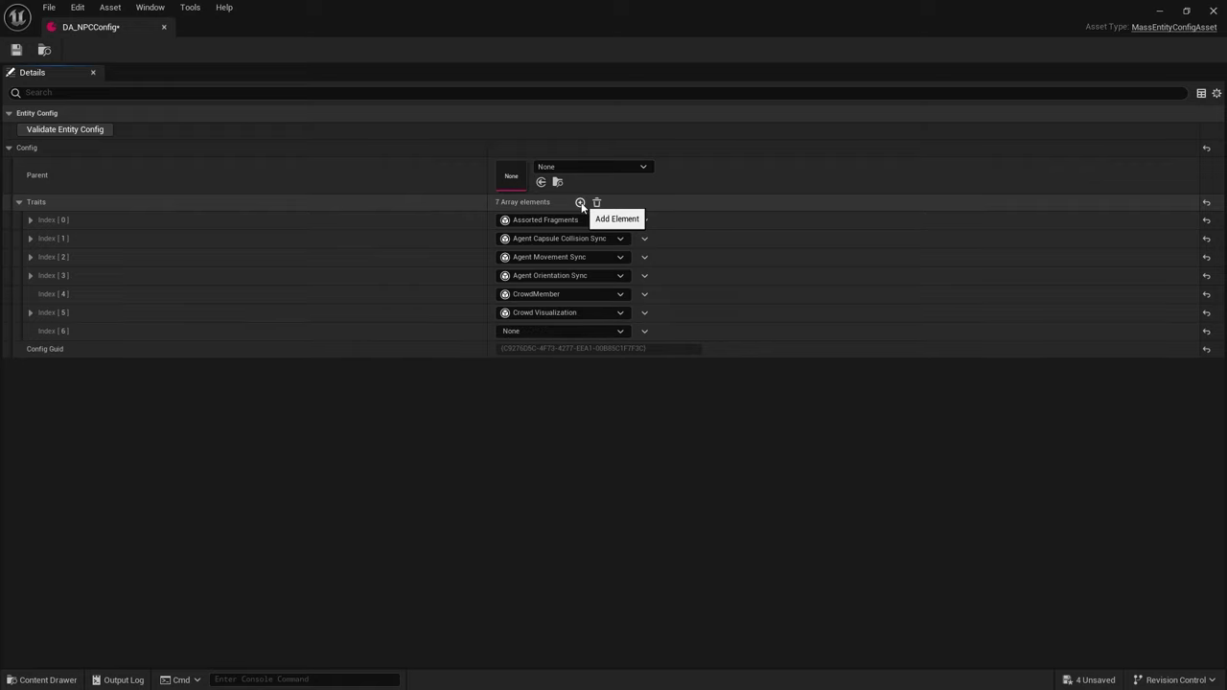
left_click(519, 331)
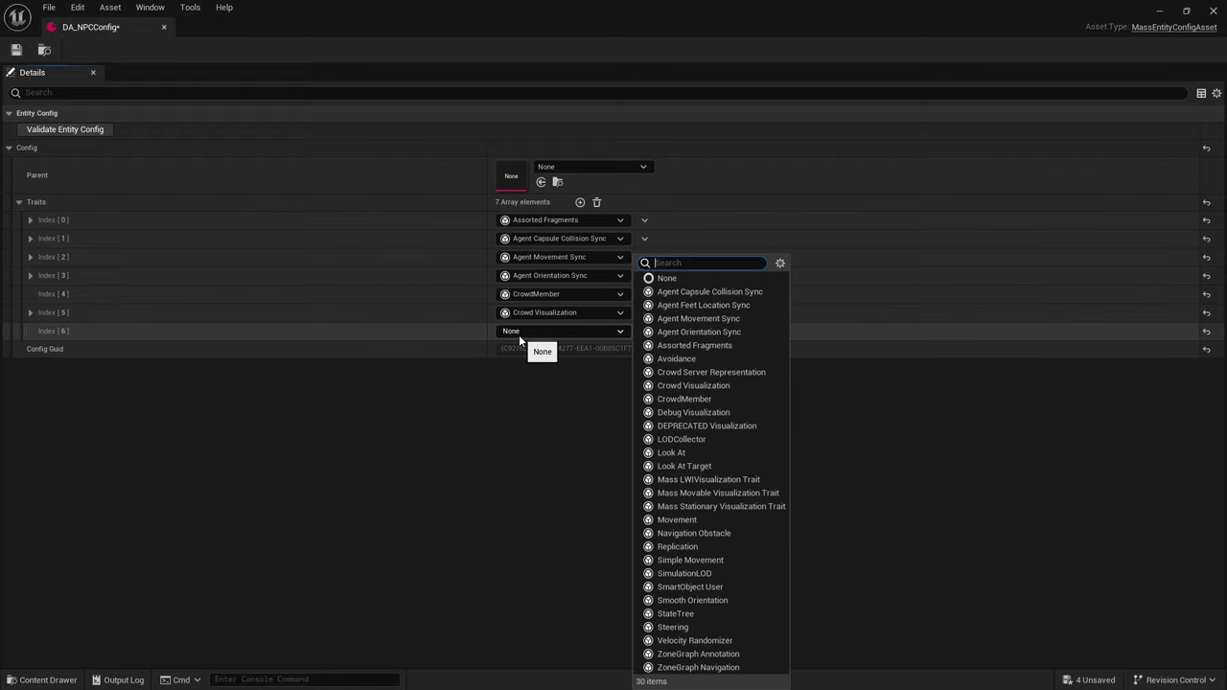
left_click(681, 359)
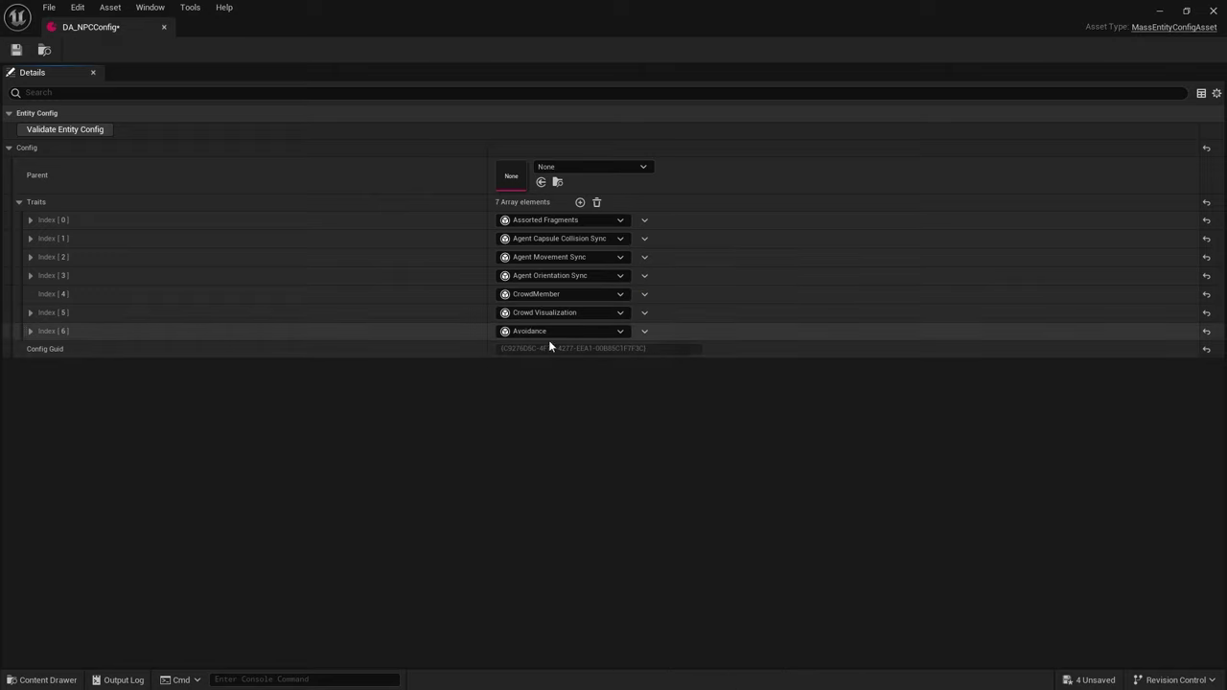
left_click(29, 330)
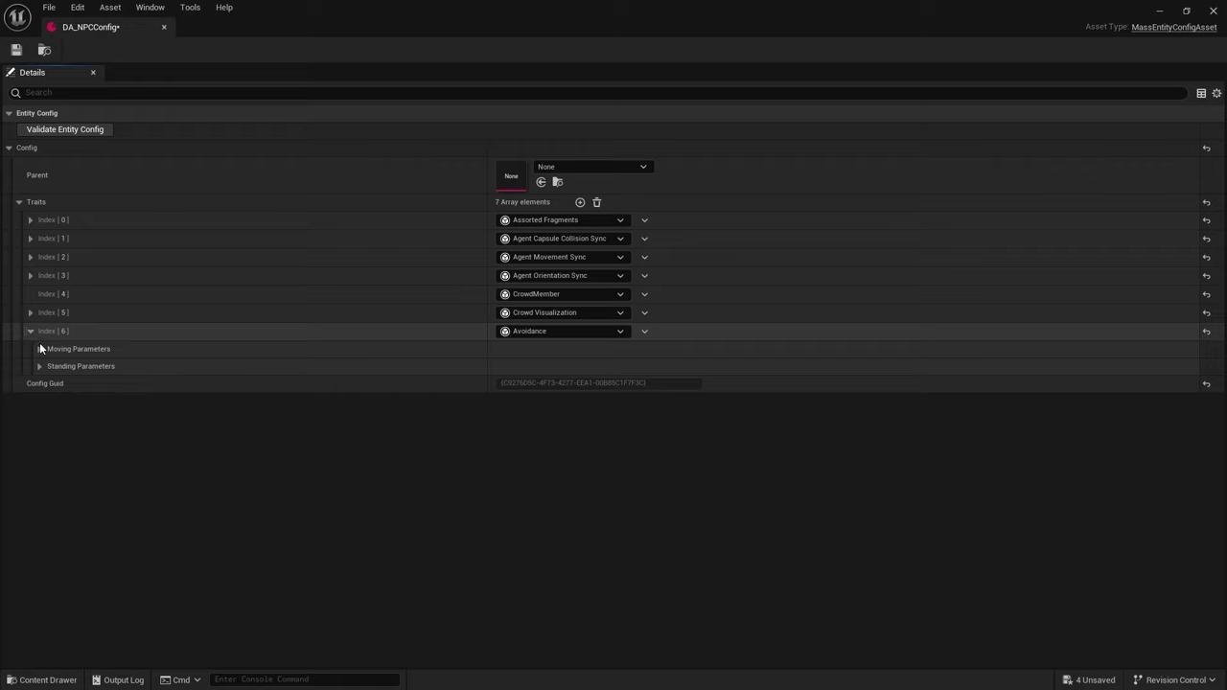
left_click(39, 349)
left_click(41, 349)
left_click(29, 331)
Add Movement as the eighth trait and review its speed and acceleration parameters.
left_click(579, 203)
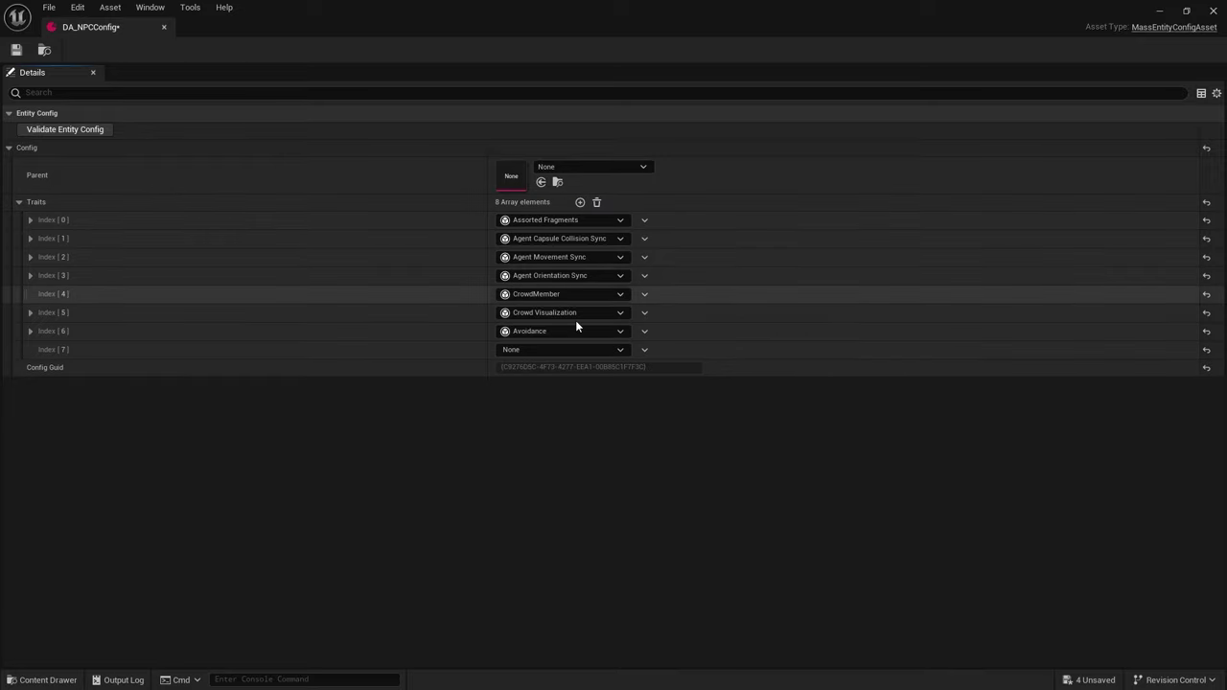
left_click(530, 349)
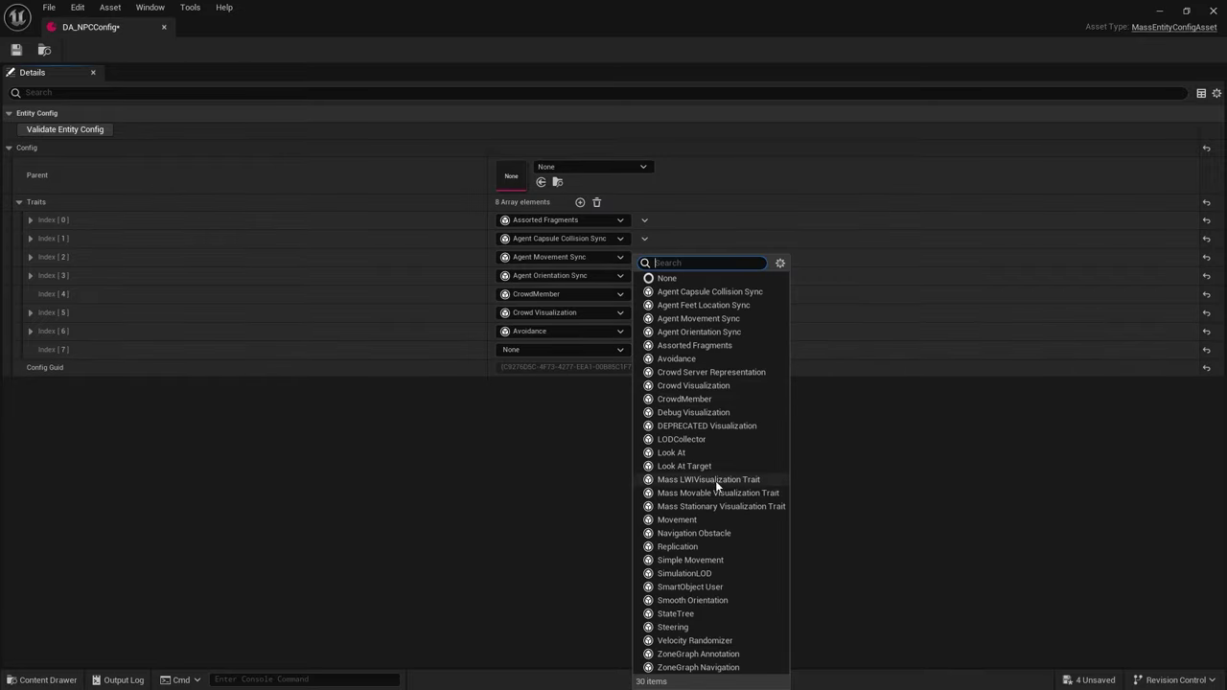
left_click(677, 519)
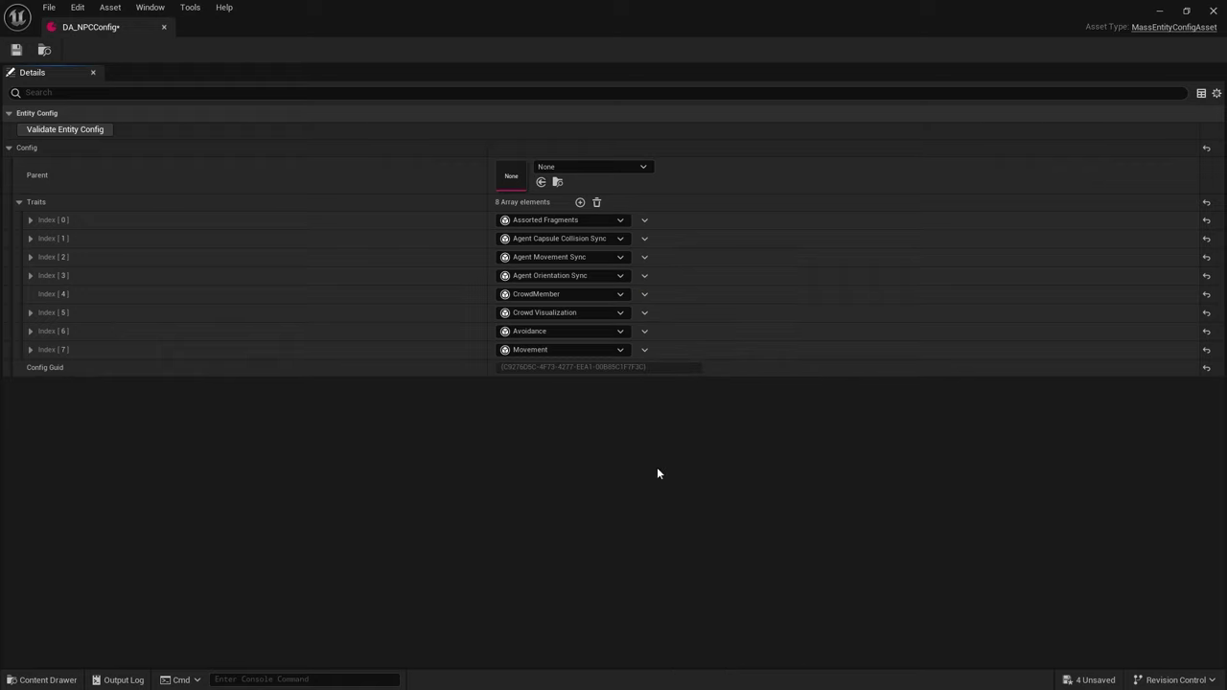
left_click(29, 350)
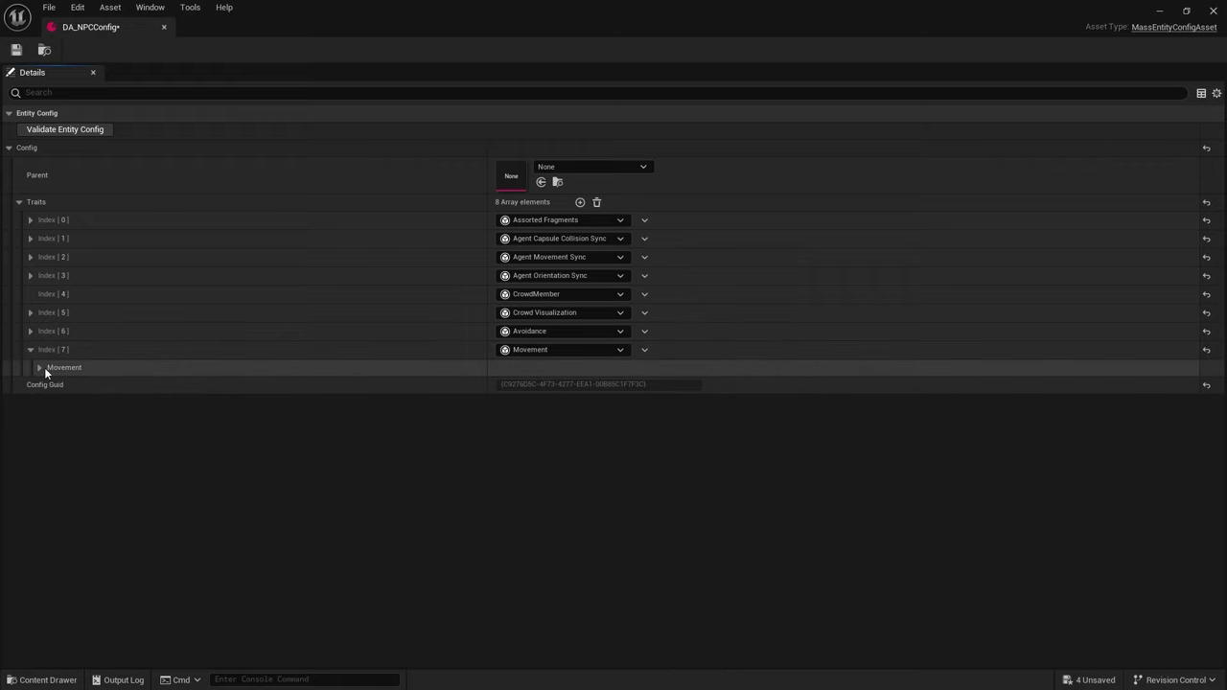
left_click(41, 367)
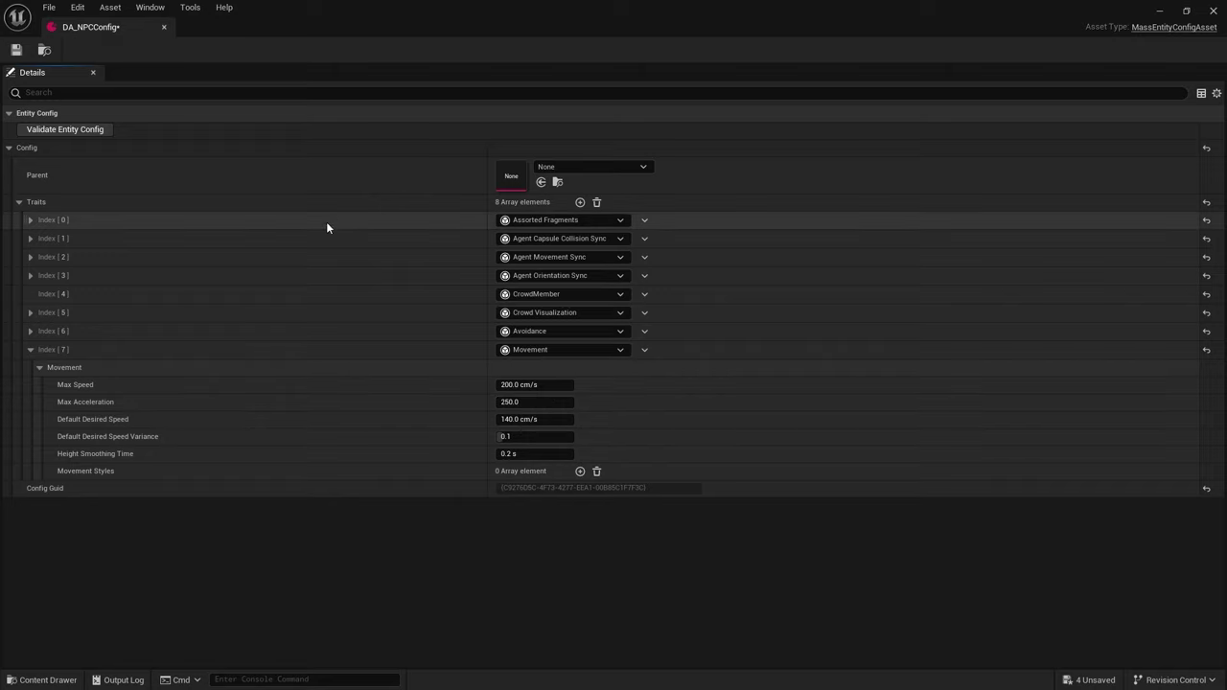
left_click(31, 351)
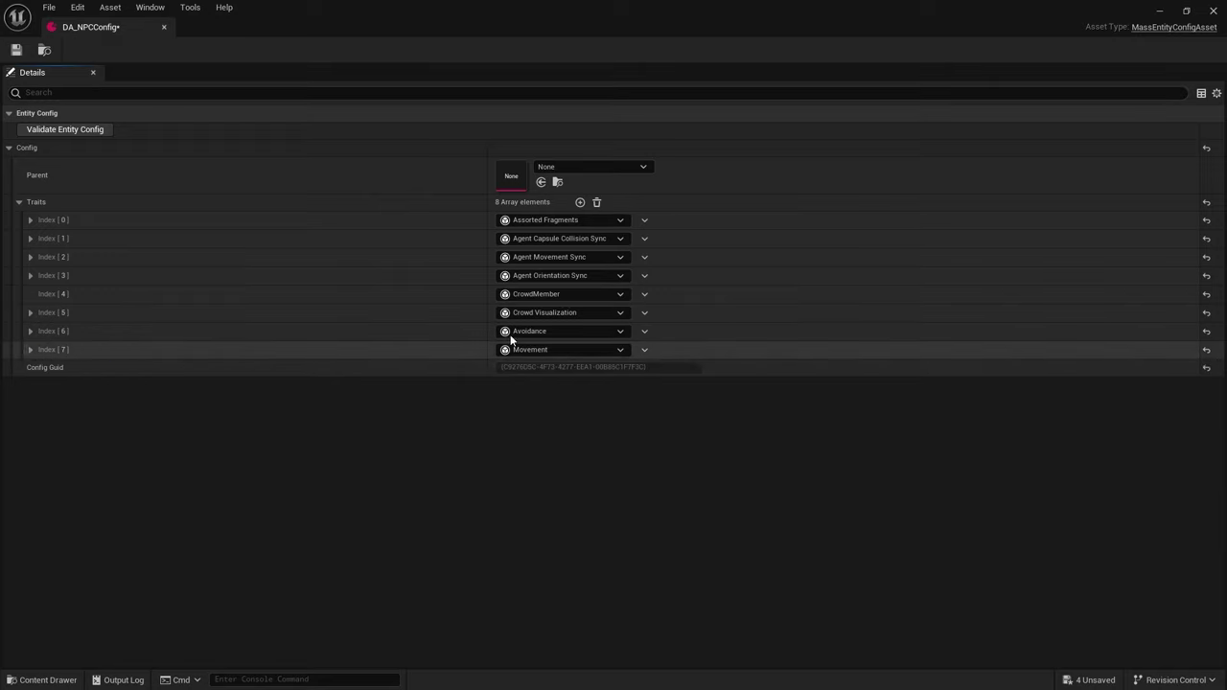
Add Steering as the ninth trait and review its Moving Steering settings.
left_click(579, 202)
left_click(546, 372)
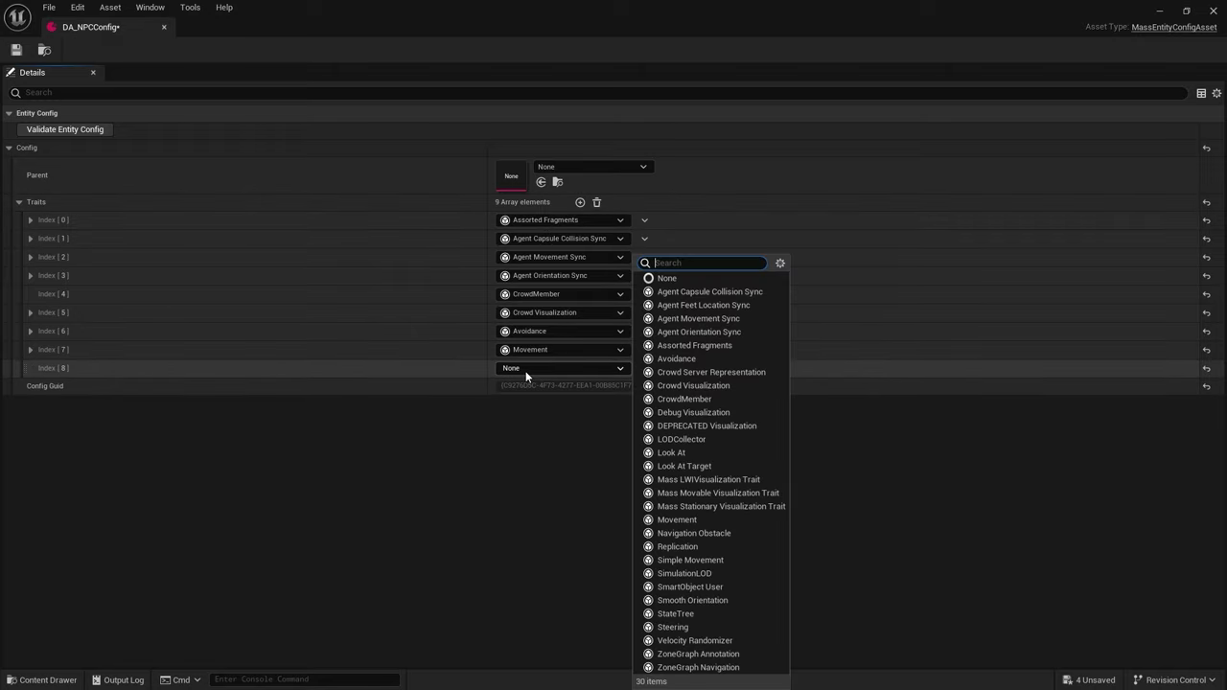
key("Escape")
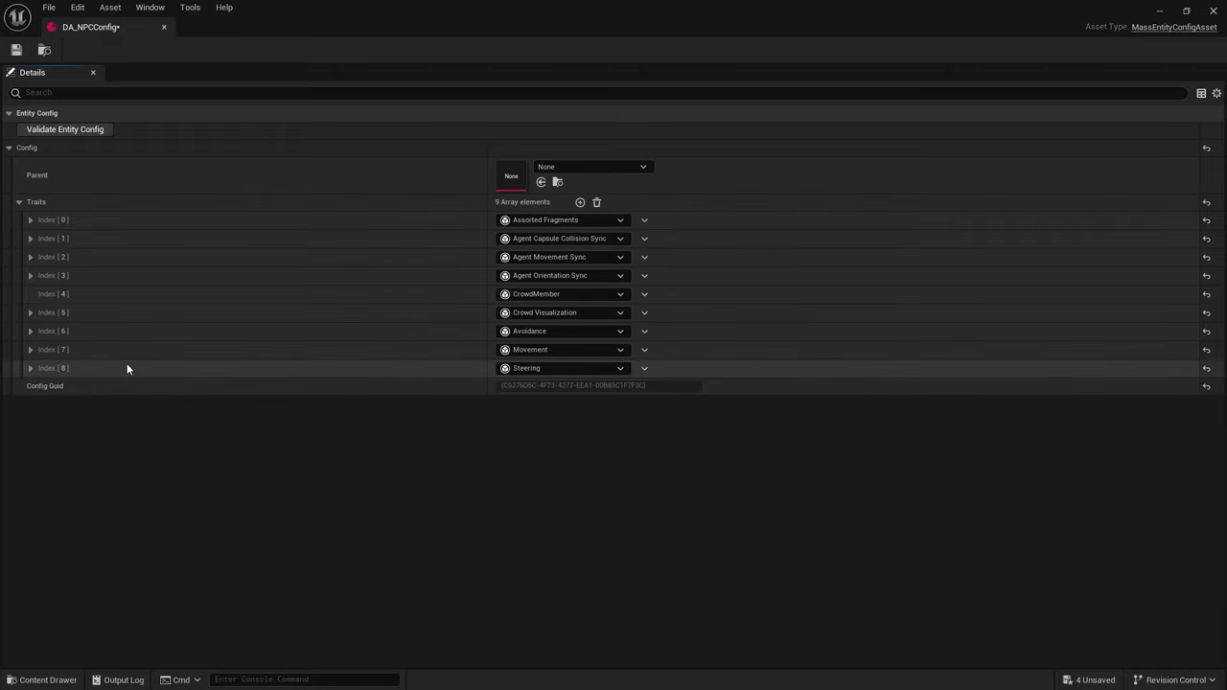
left_click(30, 368)
left_click(39, 387)
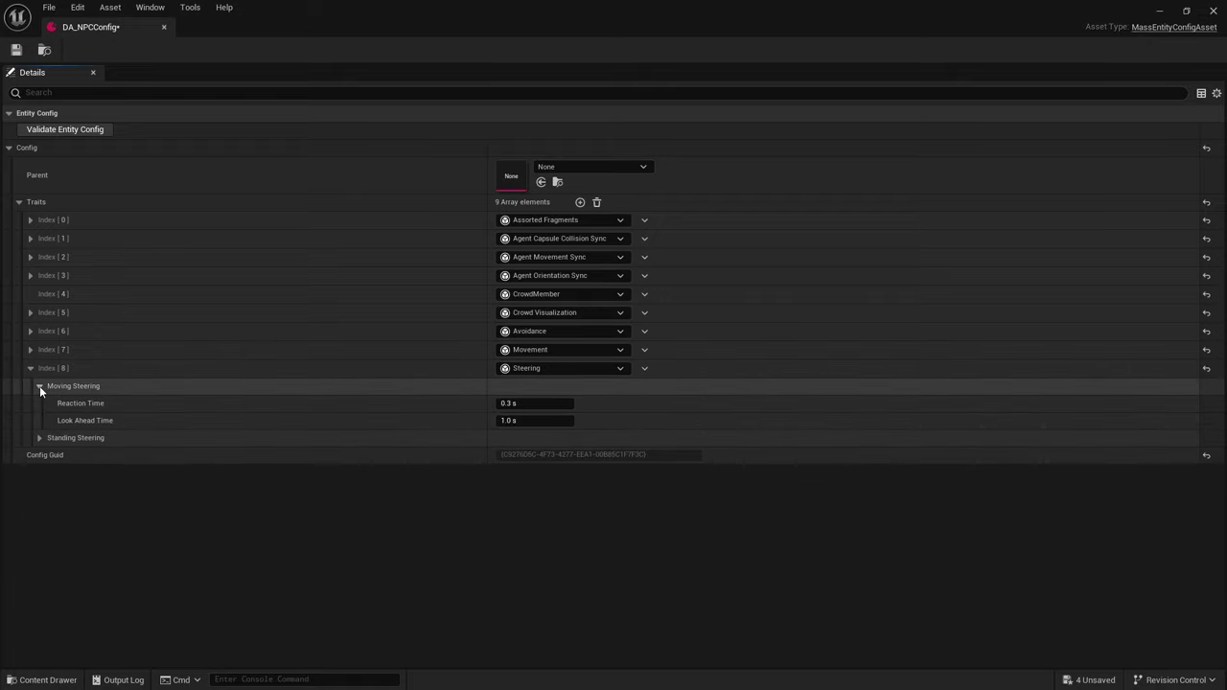
left_click(31, 370)
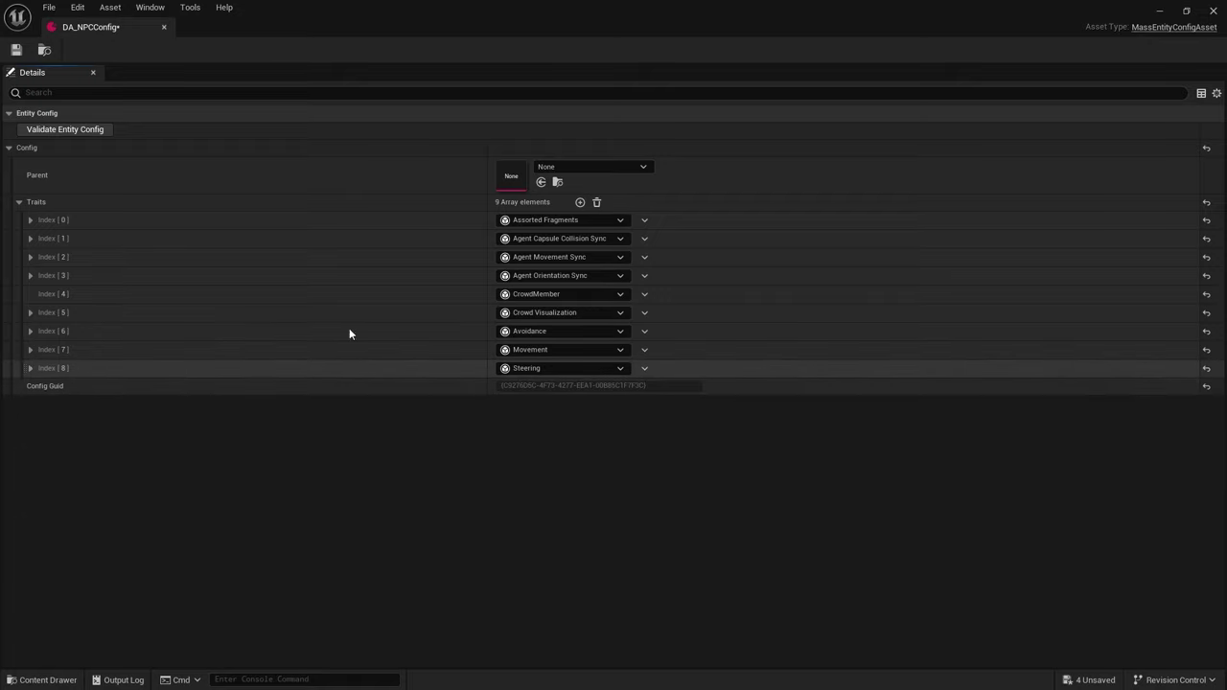
Add ZoneGraph Navigation as the tenth trait of the entity config.
left_click(580, 202)
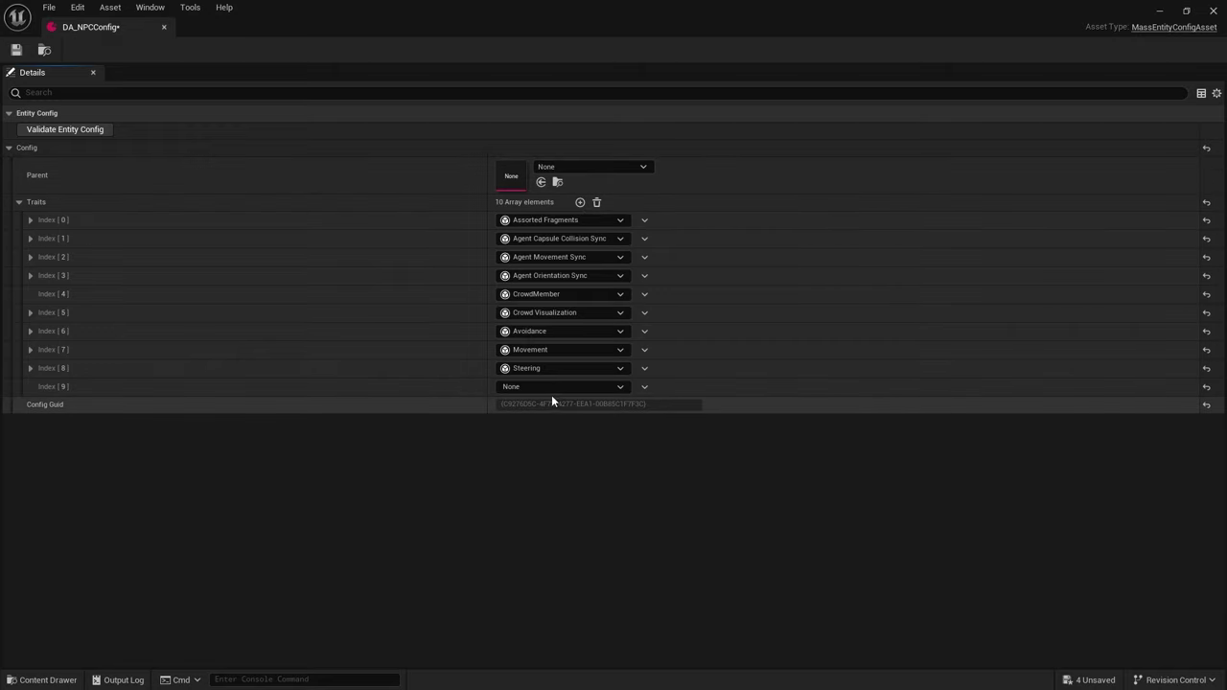
left_click(556, 388)
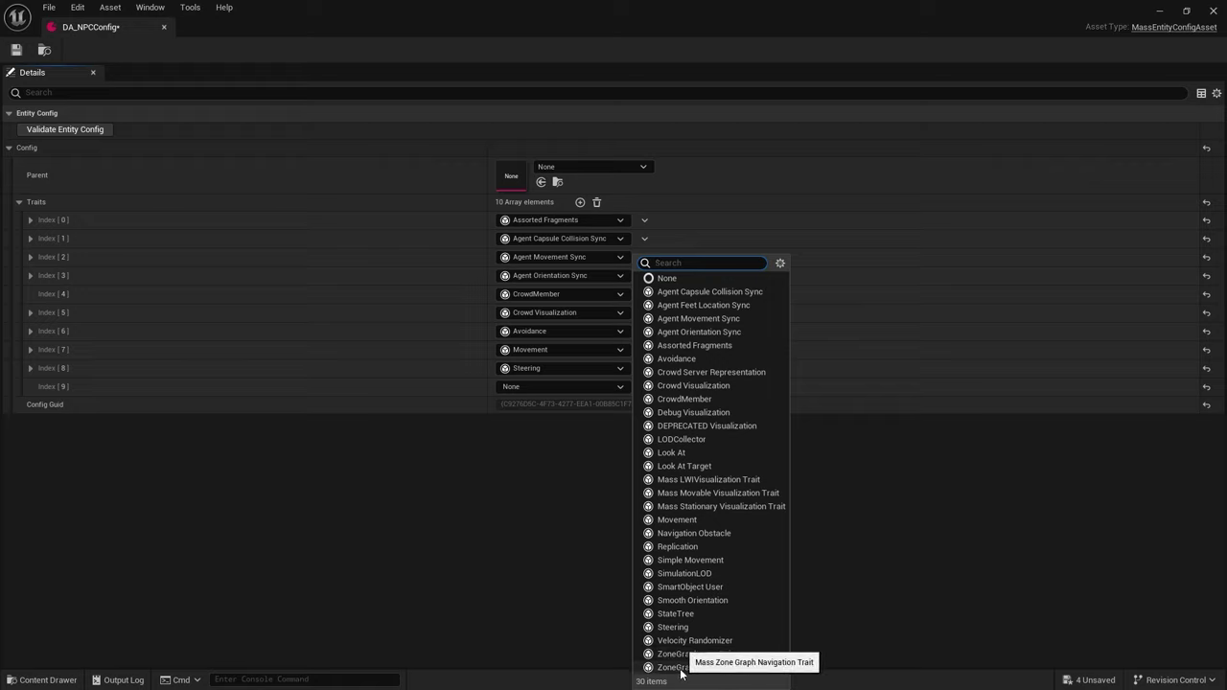
left_click(709, 667)
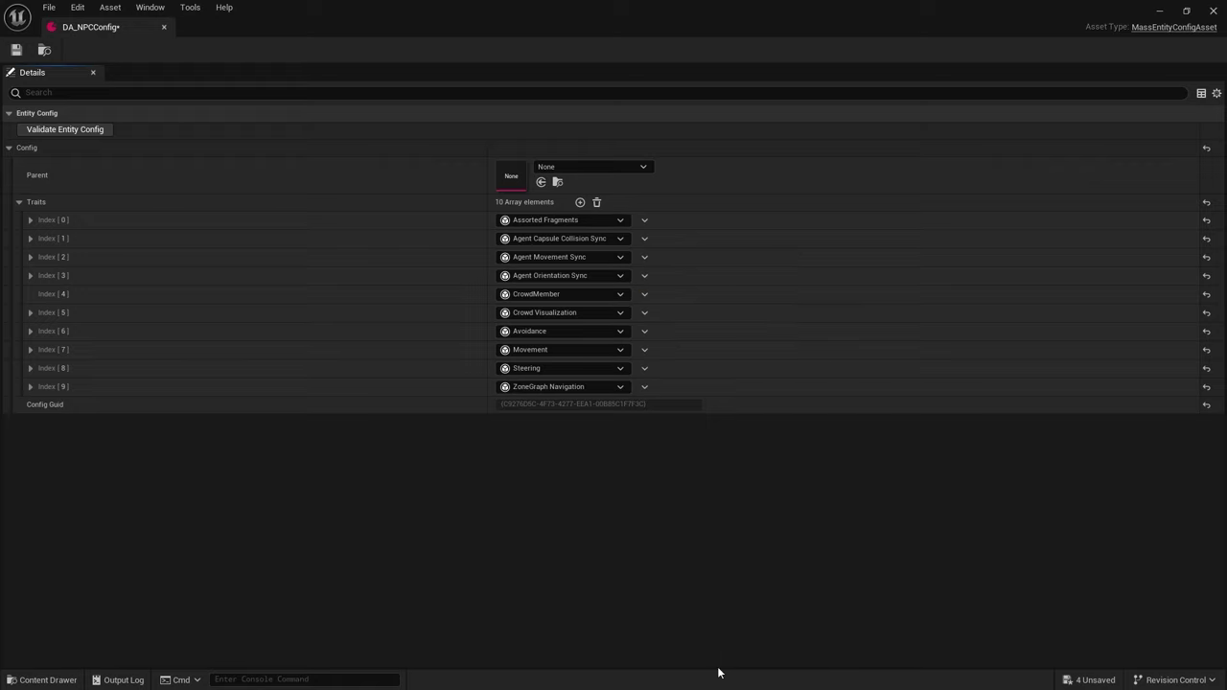
In the ZoneGraph Navigation trait's Lane Filter, set Any Tags to Pedestrian and HighClass_NPC.
left_click(30, 388)
left_click(40, 404)
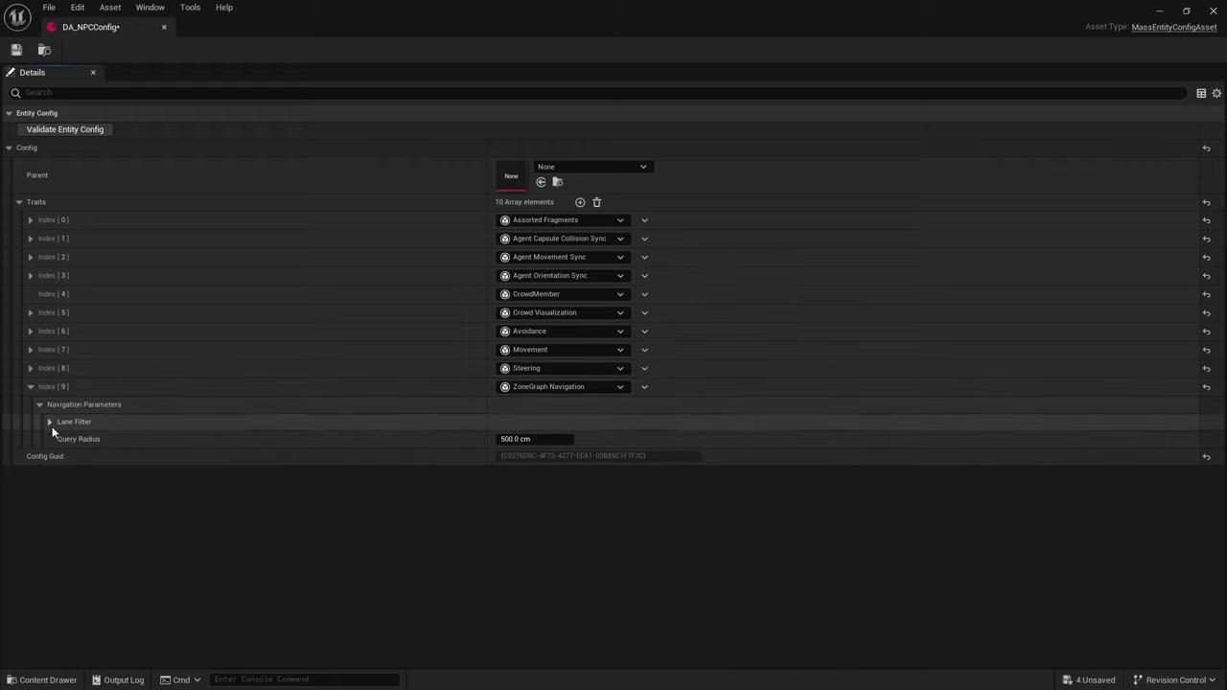
left_click(50, 422)
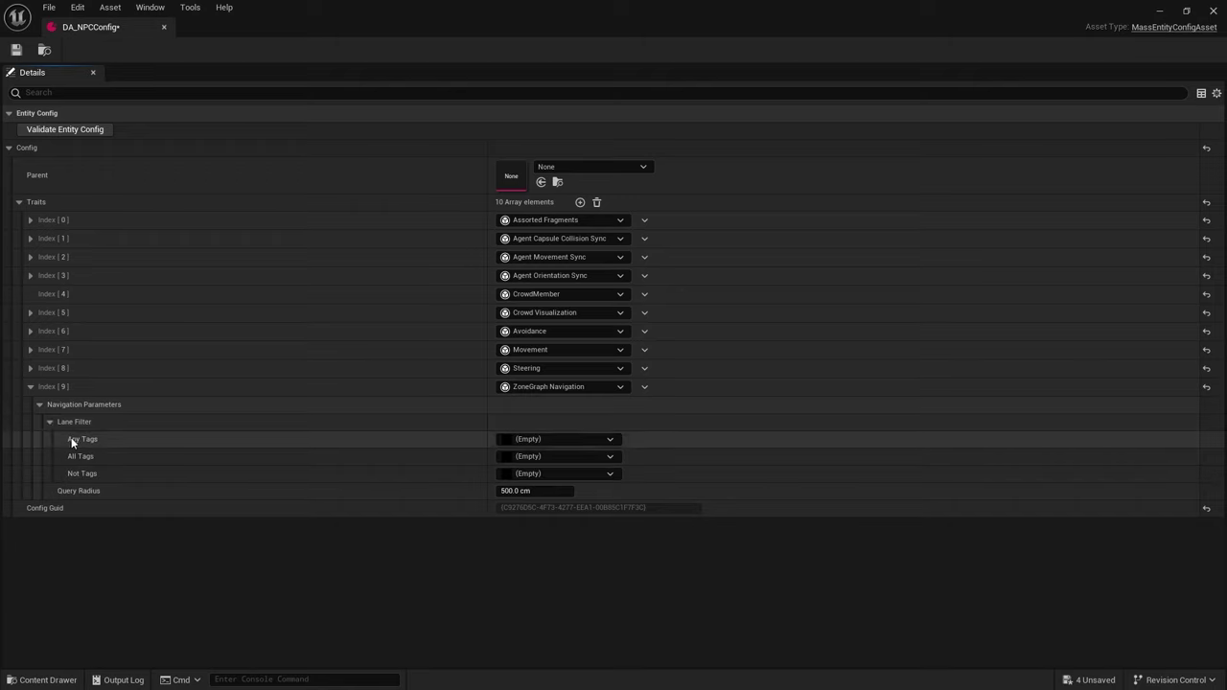
left_click(548, 440)
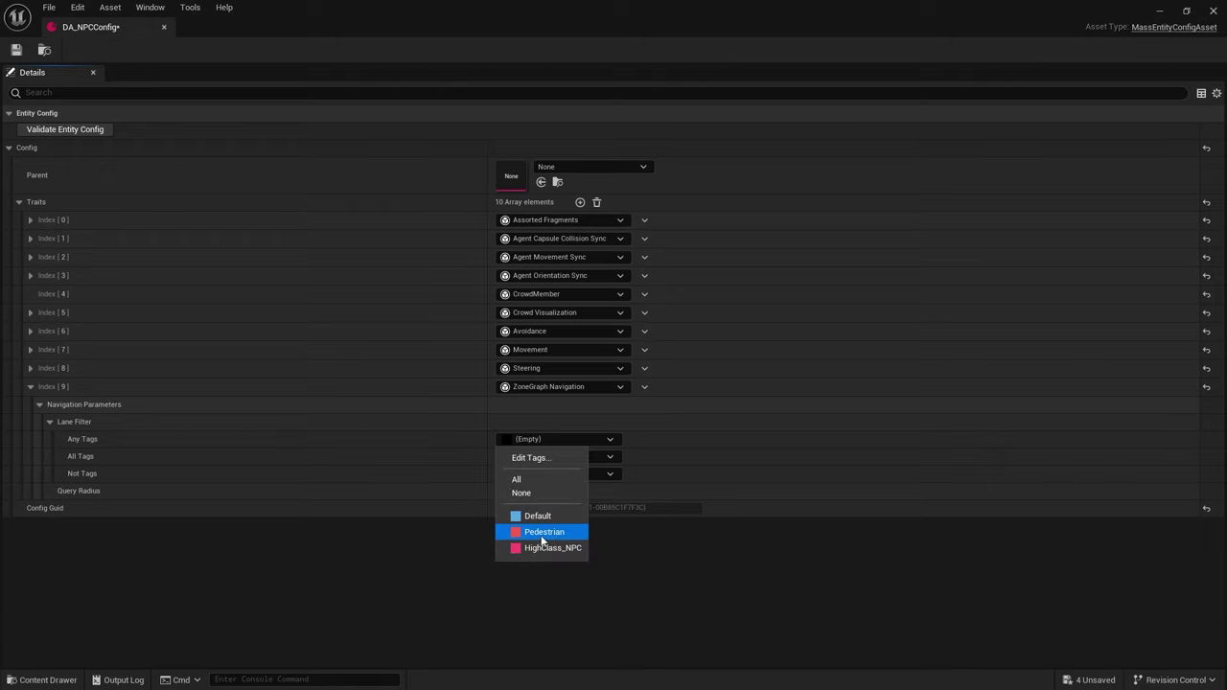
left_click(542, 537)
left_click(541, 548)
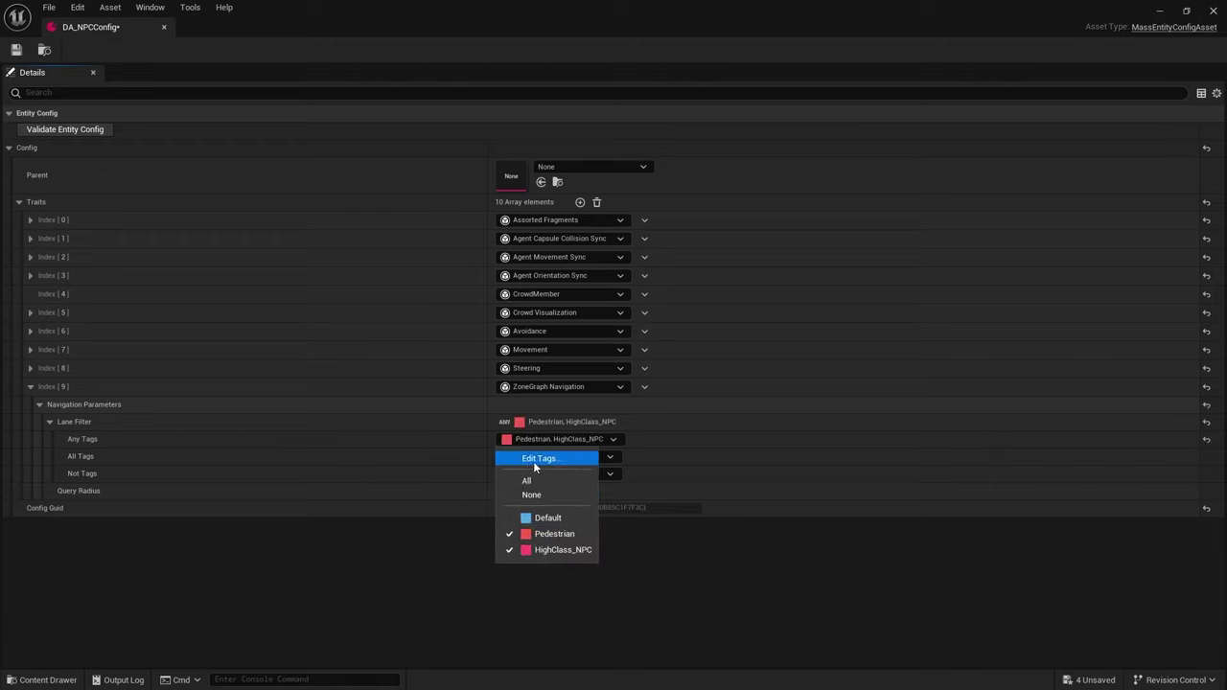
left_click(404, 579)
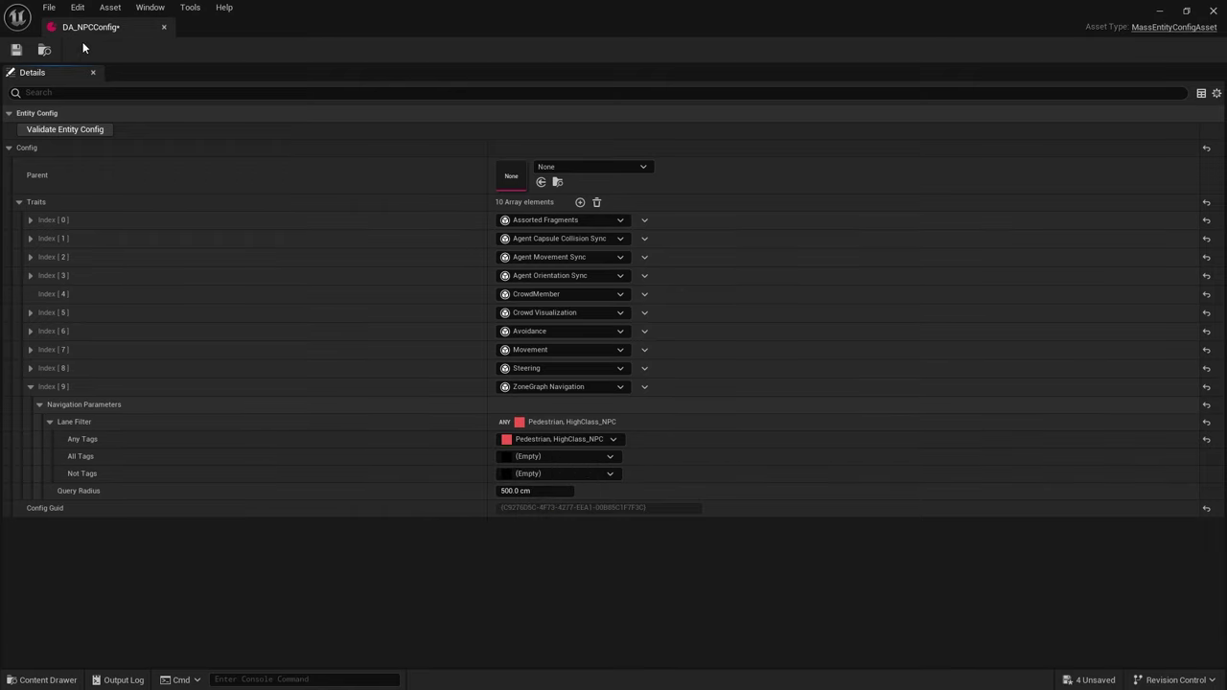
left_click(50, 423)
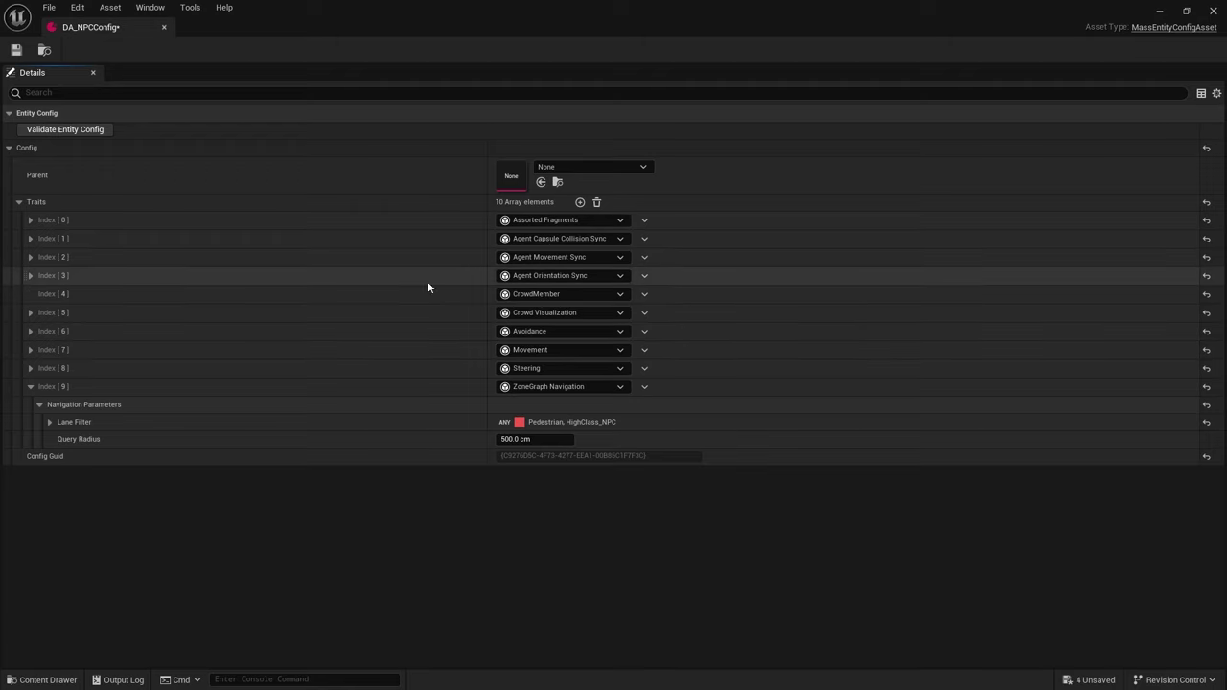
left_click(31, 387)
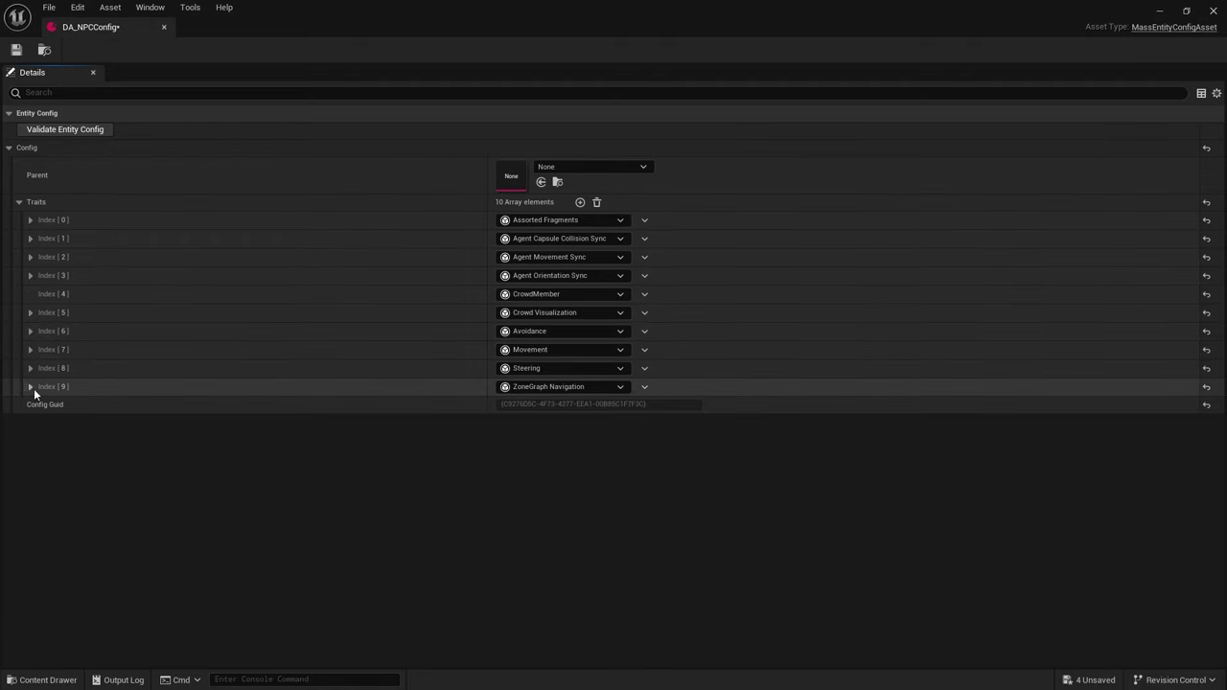
Add LODCollector as the eleventh trait of the entity config.
left_click(580, 202)
left_click(538, 407)
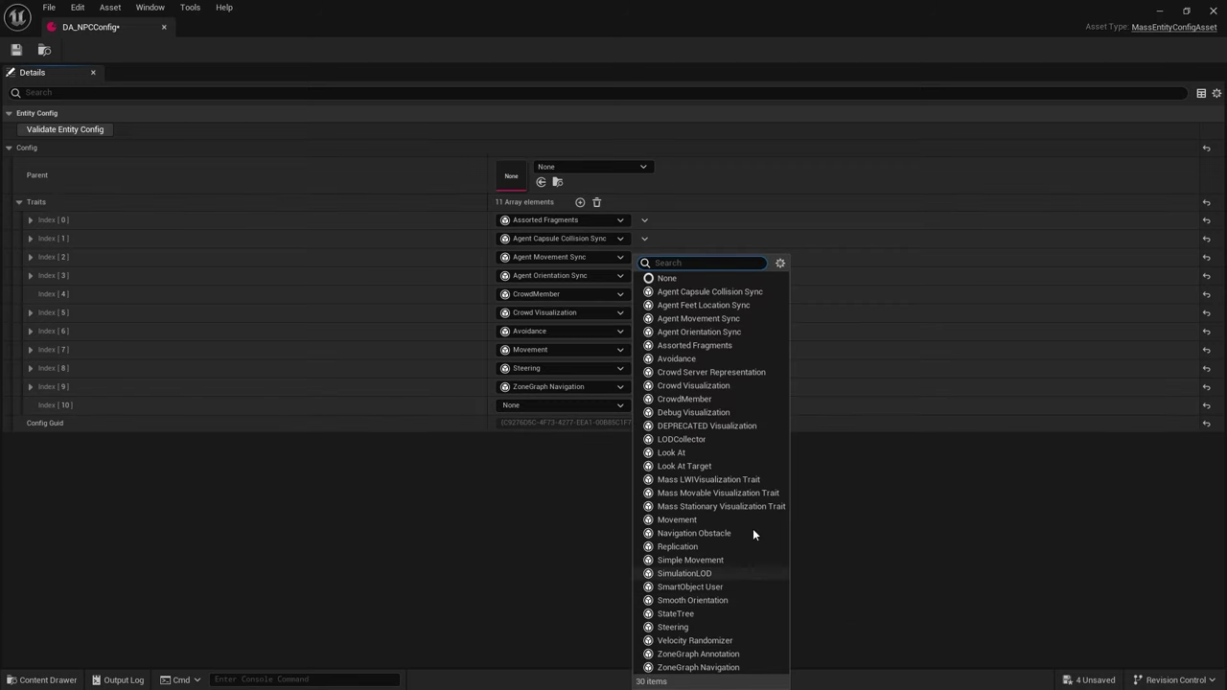
left_click(696, 441)
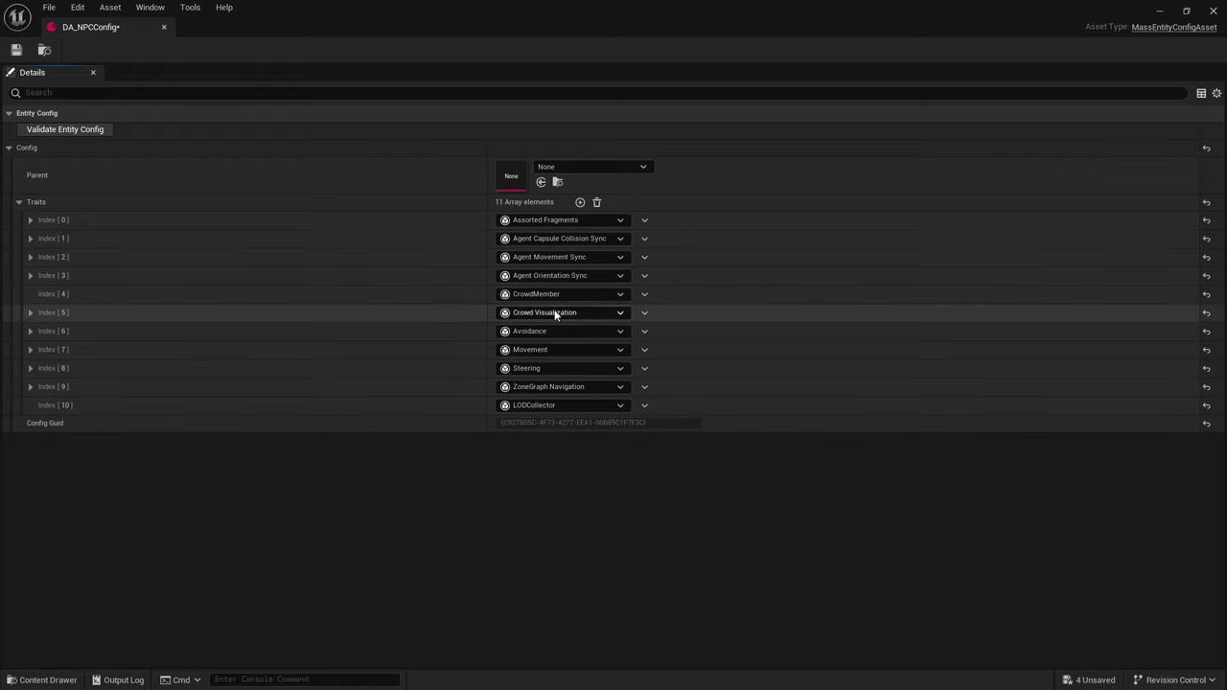
Add Smooth Orientation as the twelfth trait and review its Orientation parameters.
left_click(579, 202)
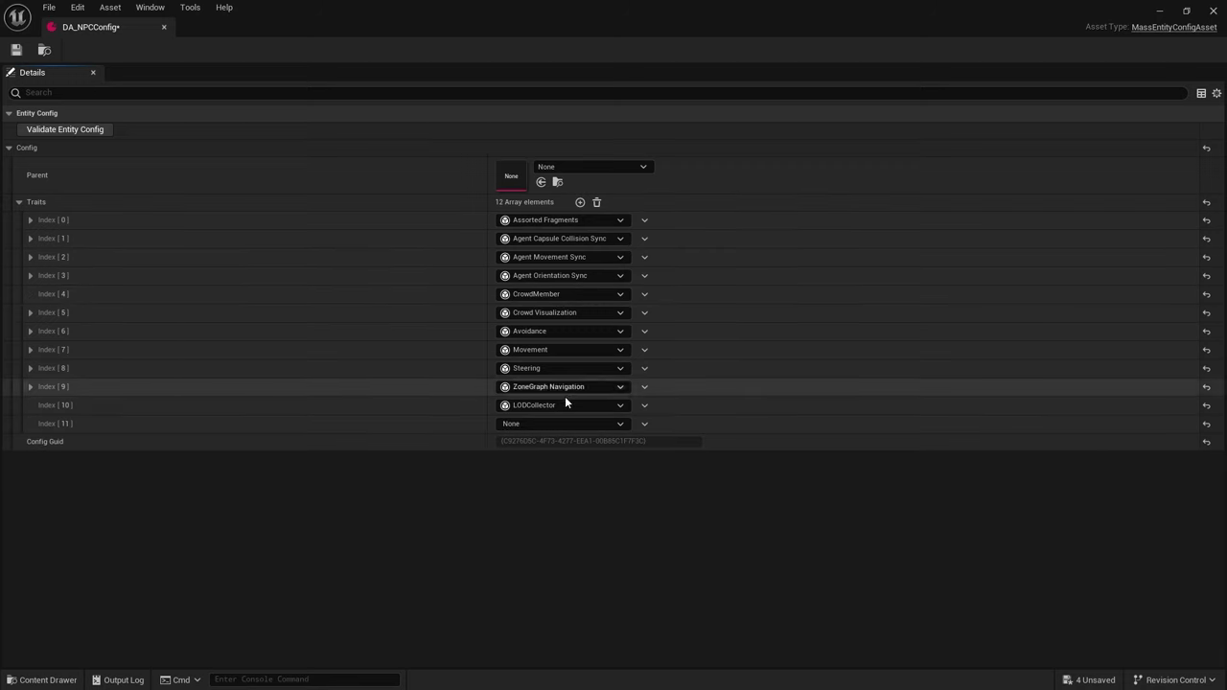
left_click(552, 424)
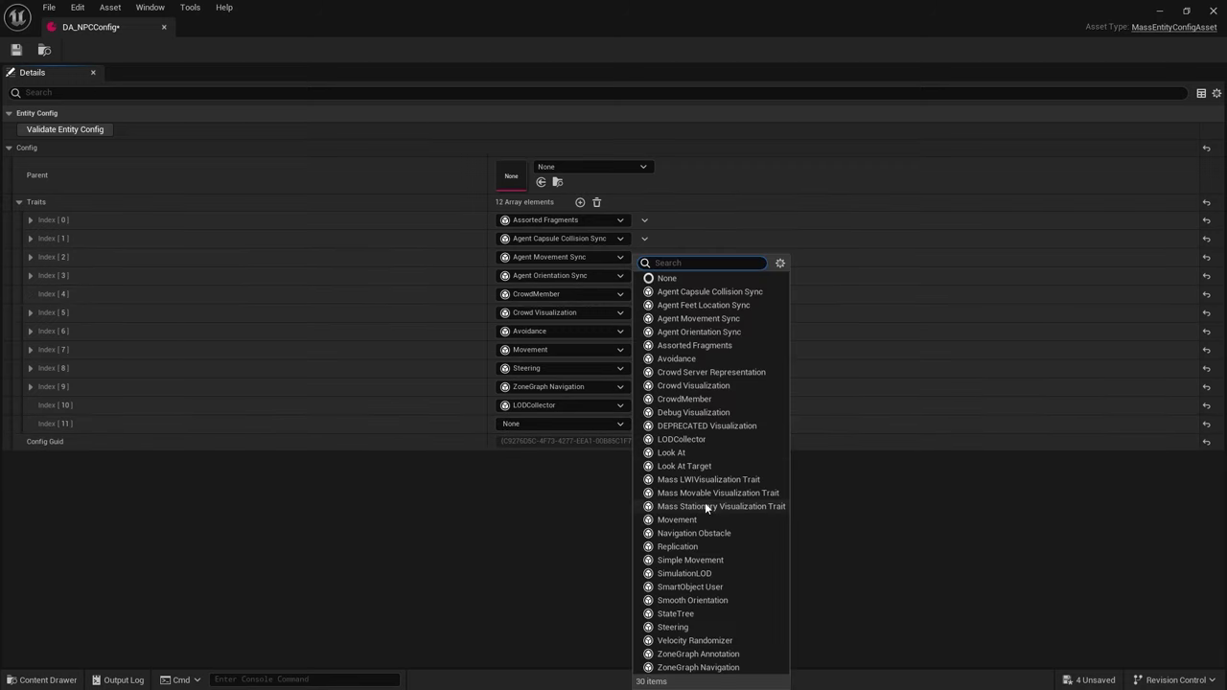
left_click(694, 601)
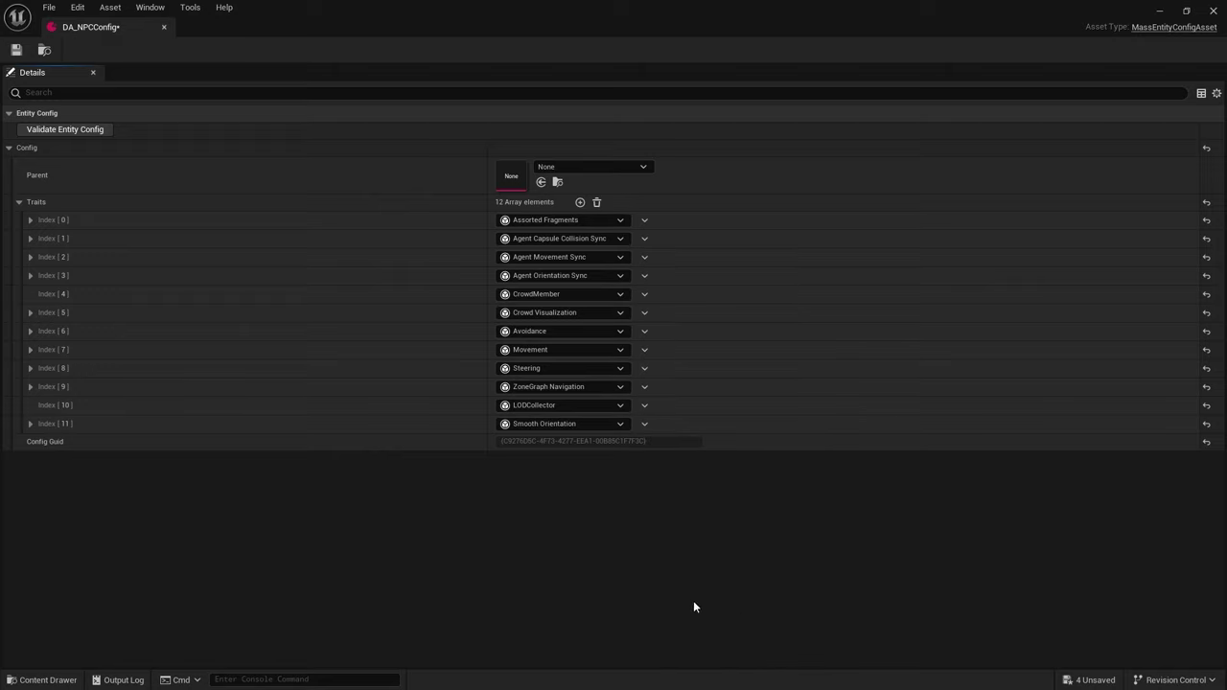
left_click(29, 424)
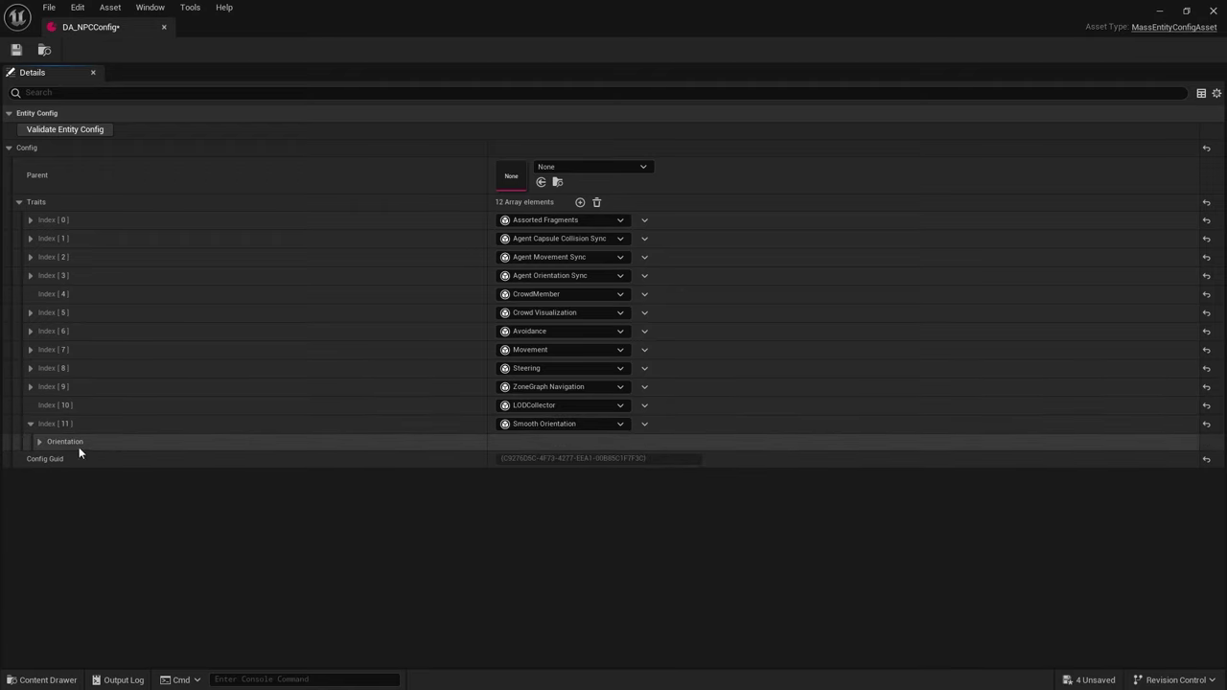
left_click(39, 442)
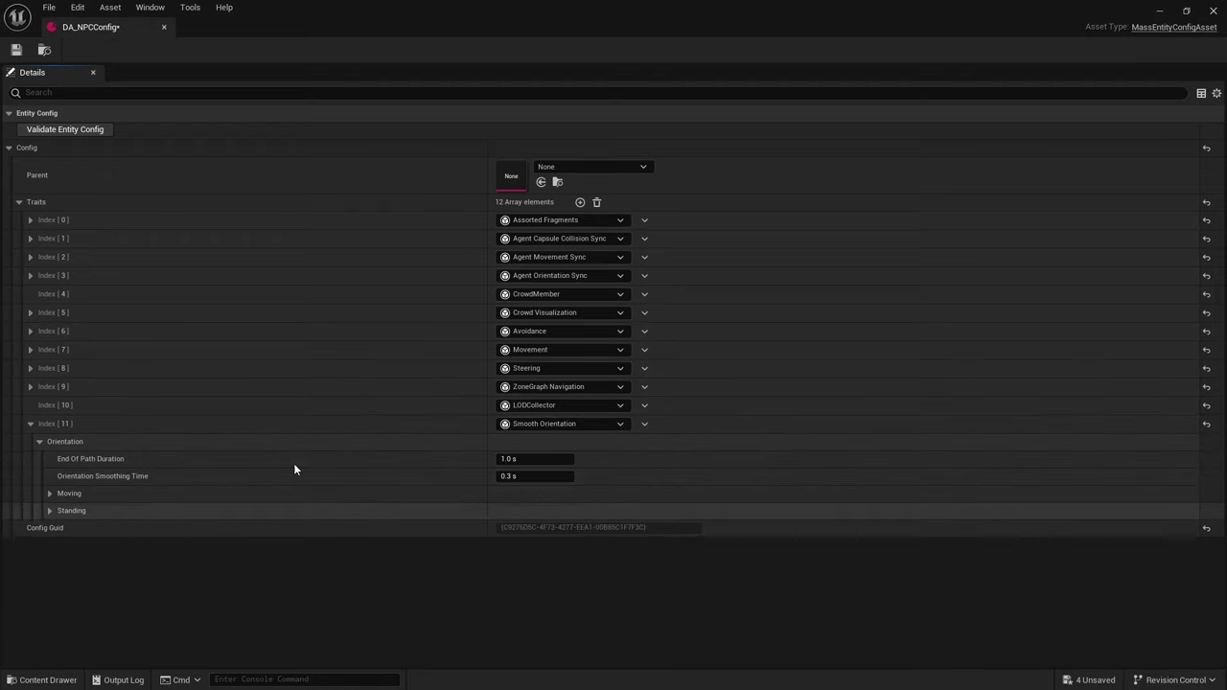
left_click(40, 442)
left_click(30, 424)
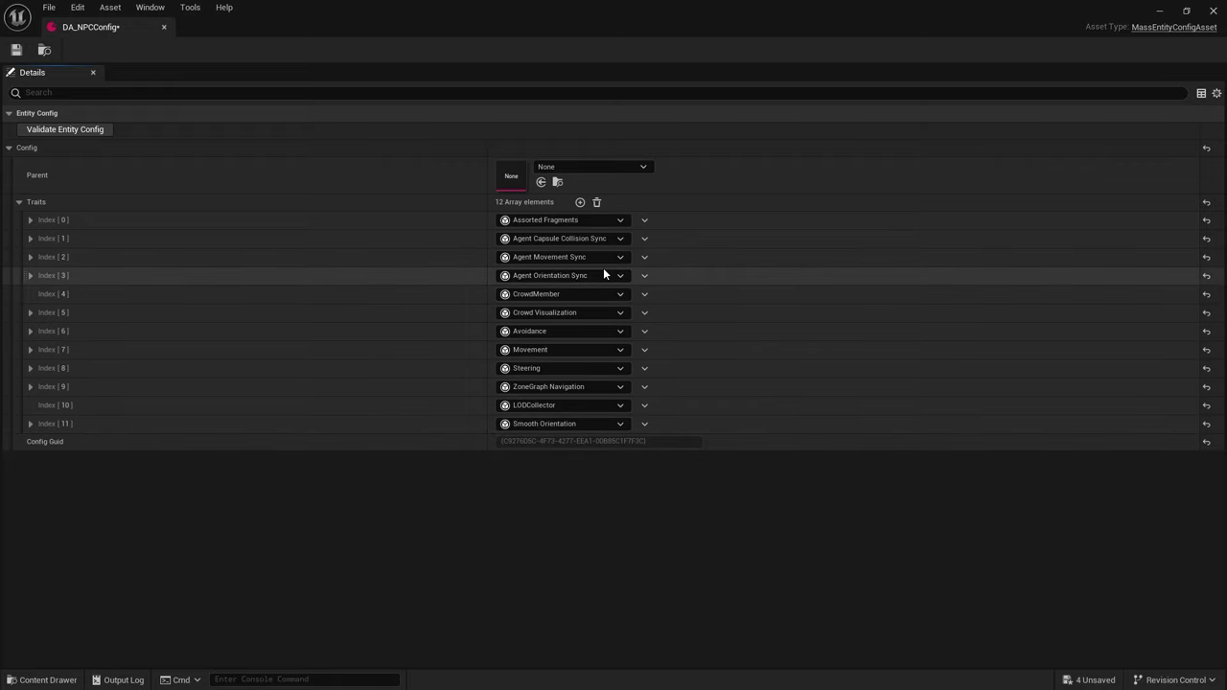
Add Navigation Obstacle as the thirteenth trait of the entity config.
left_click(580, 202)
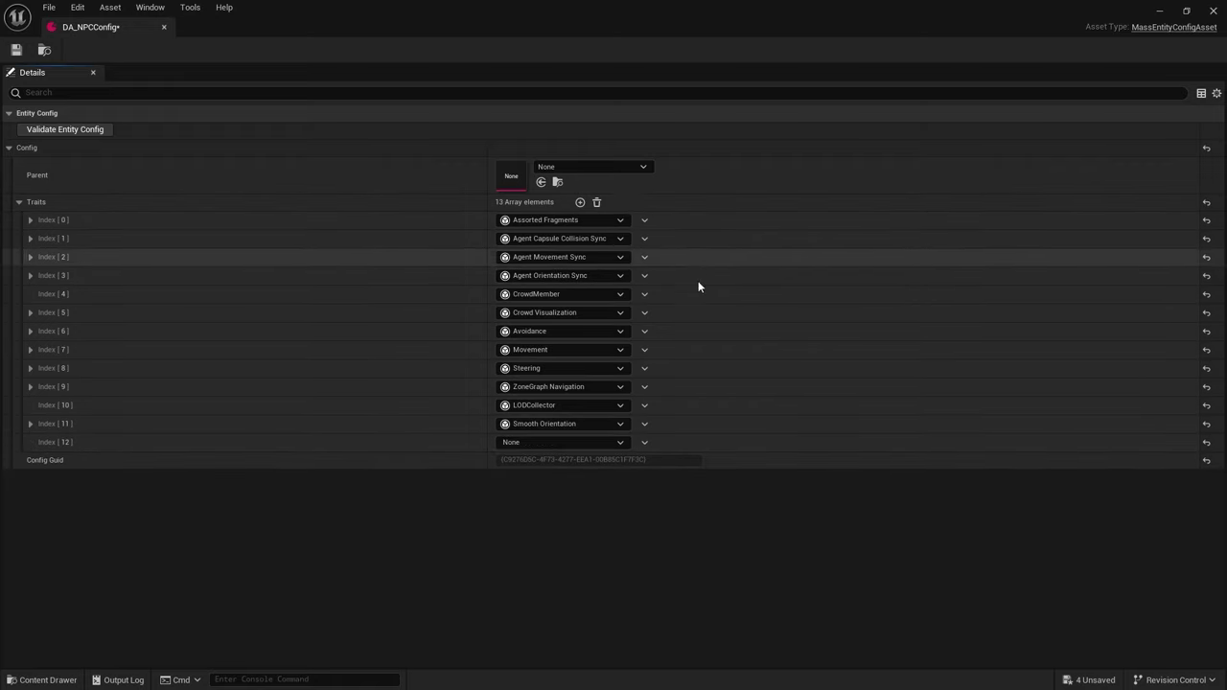
left_click(546, 443)
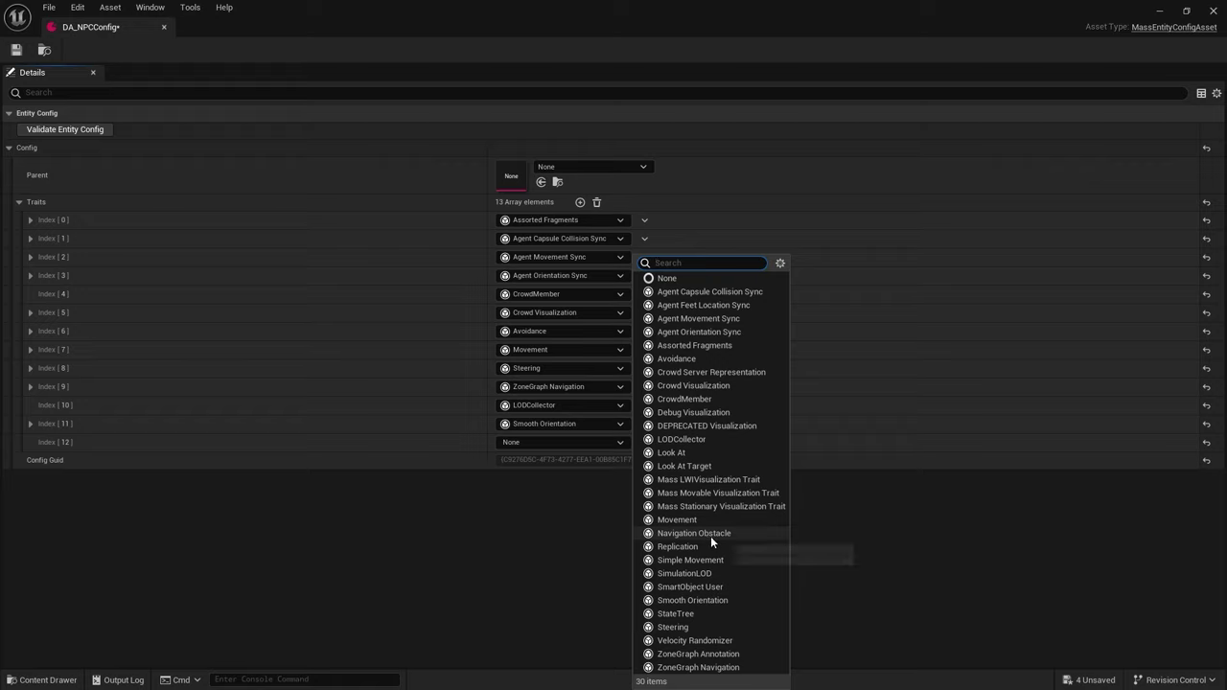
key("Escape")
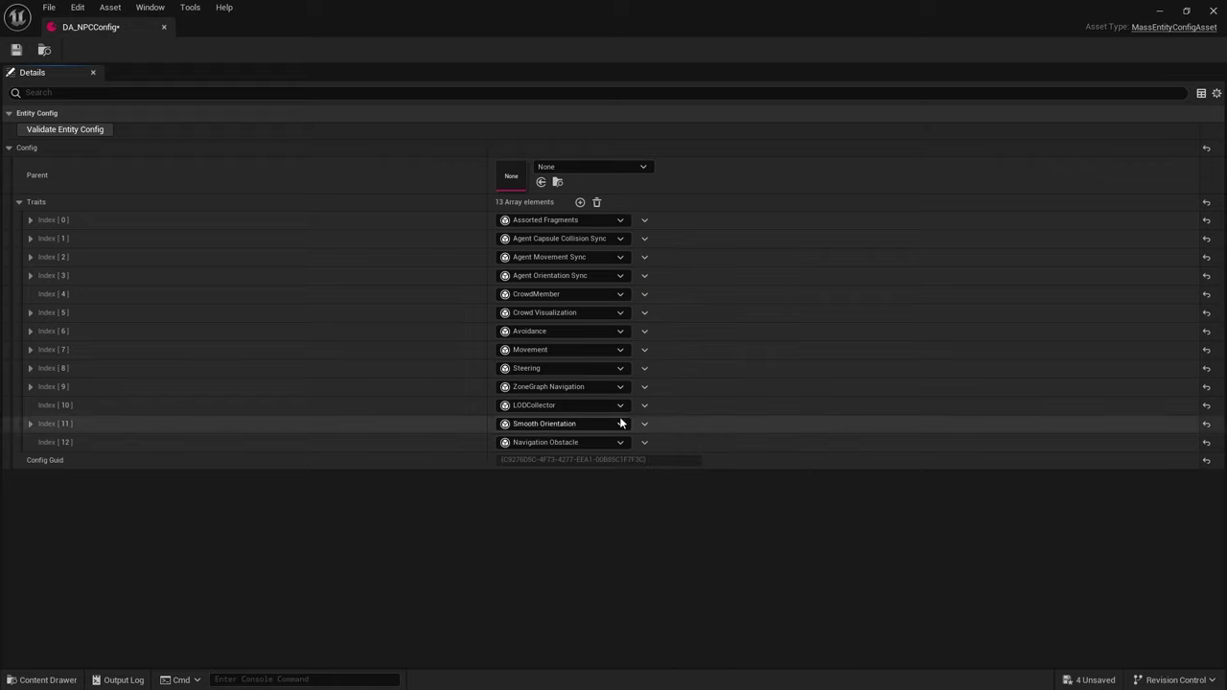
Add a fourteenth trait entry without assigning a trait type and close the DA_NPCConfig asset.
left_click(579, 203)
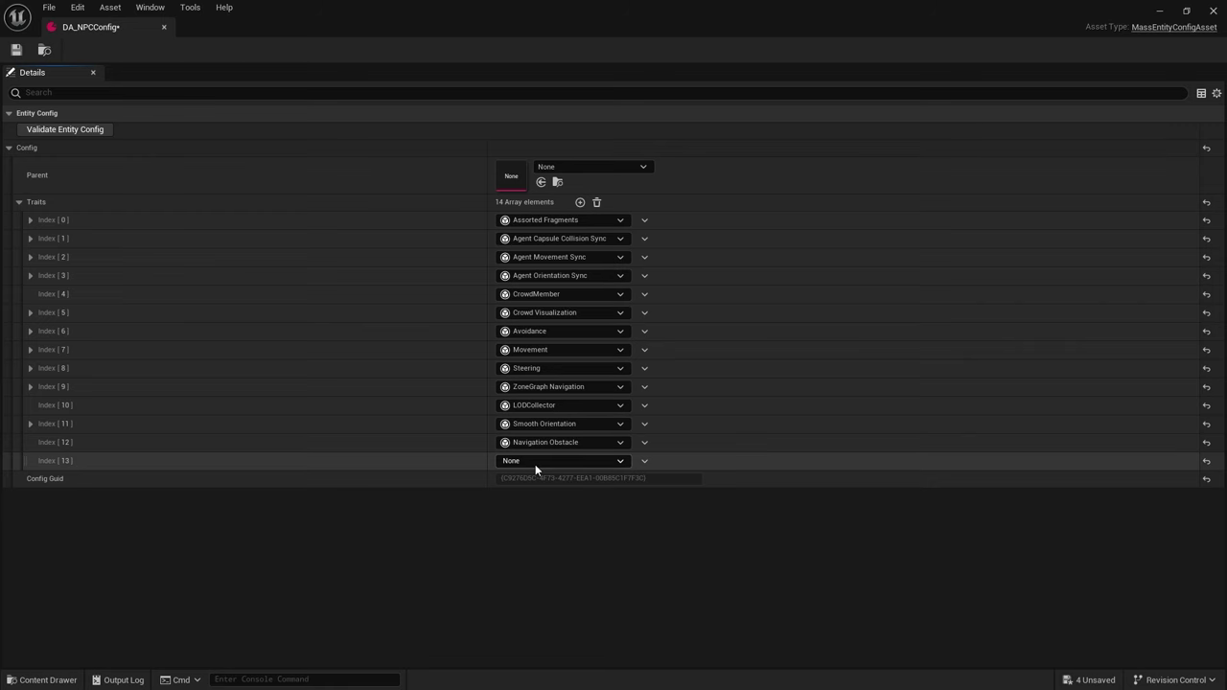
left_click(537, 461)
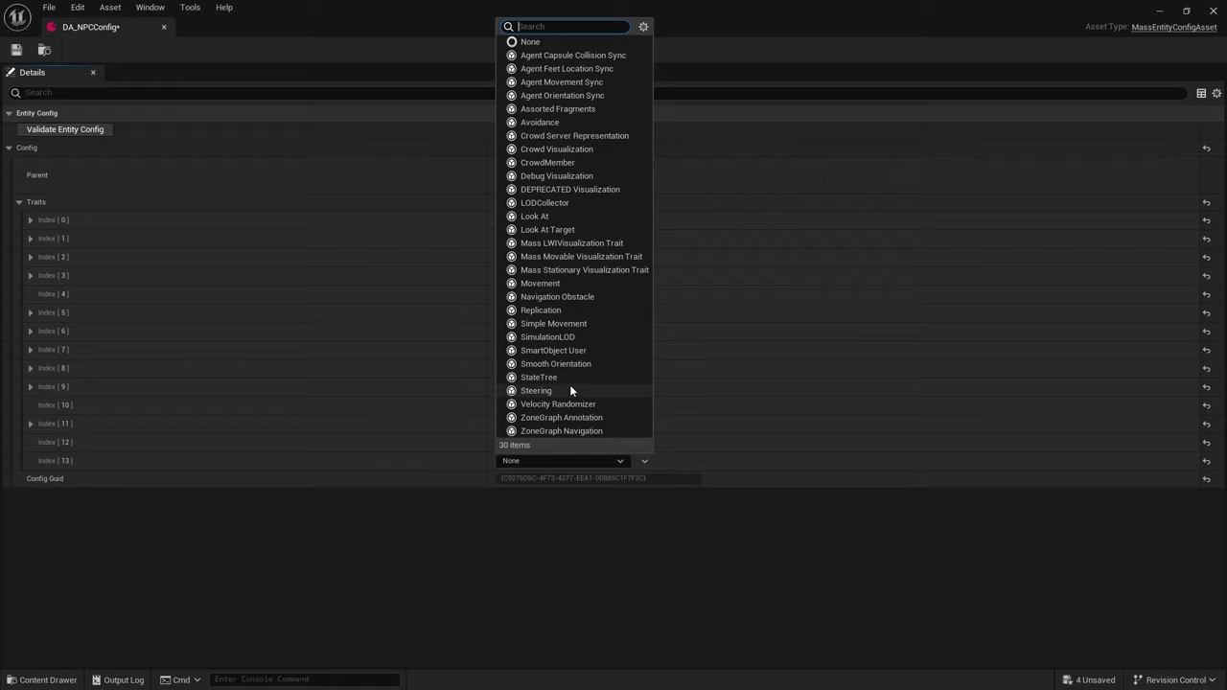
left_click(519, 562)
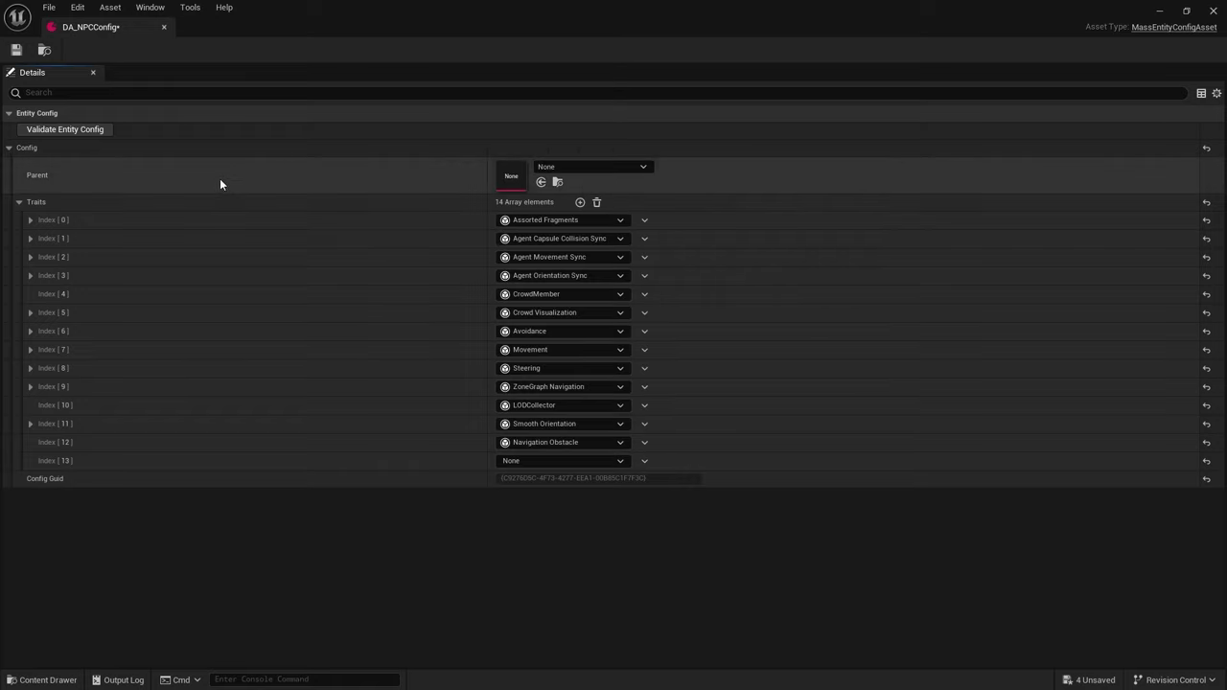
left_click(1214, 10)
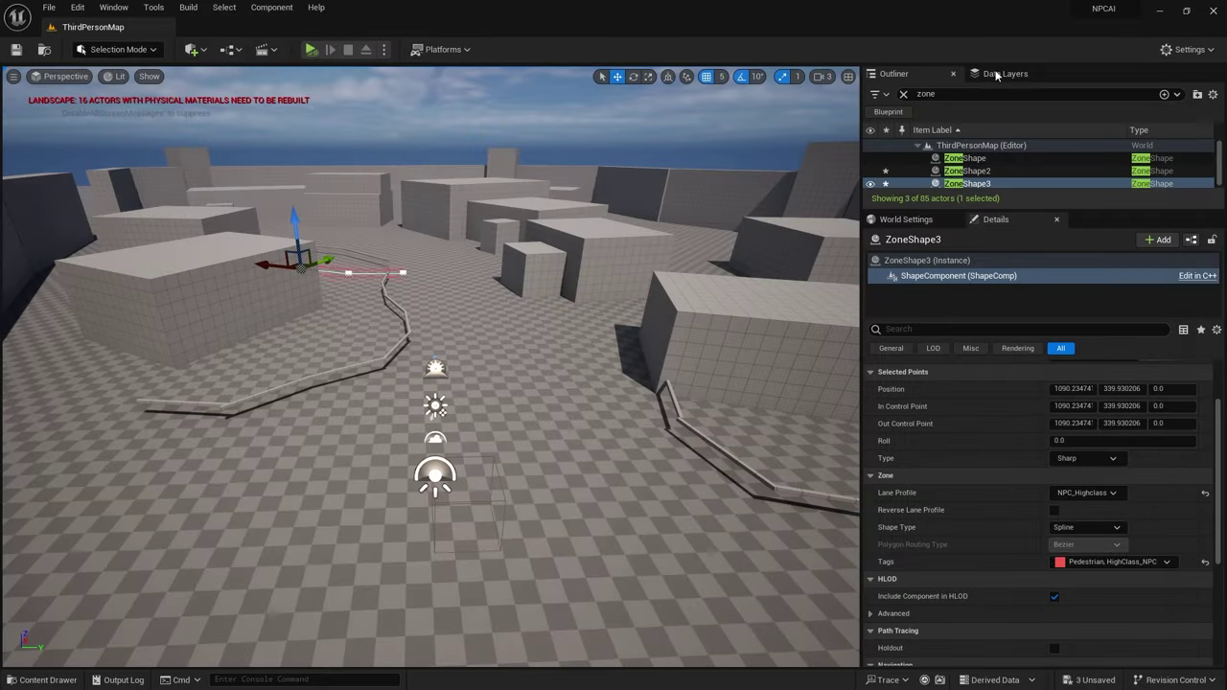
Open the NPC_Character blueprint from the NPC folder and add a Mass Agent component to it.
right_click_drag(469, 432, 203, 581)
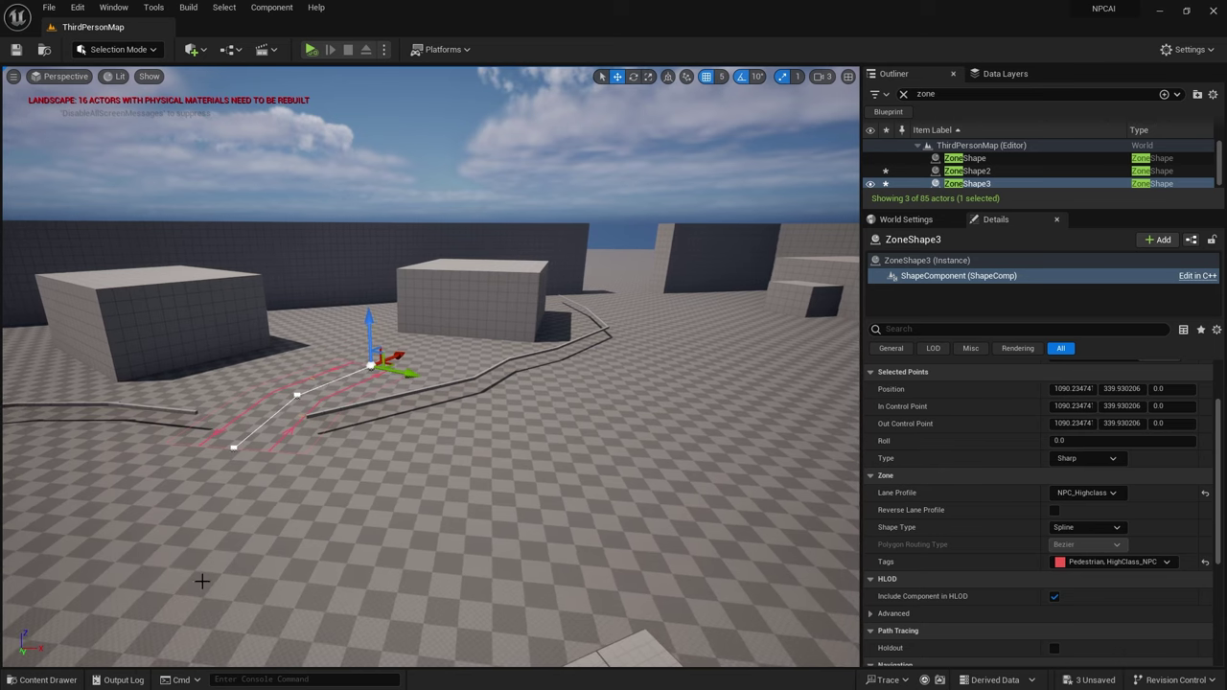
left_click(43, 680)
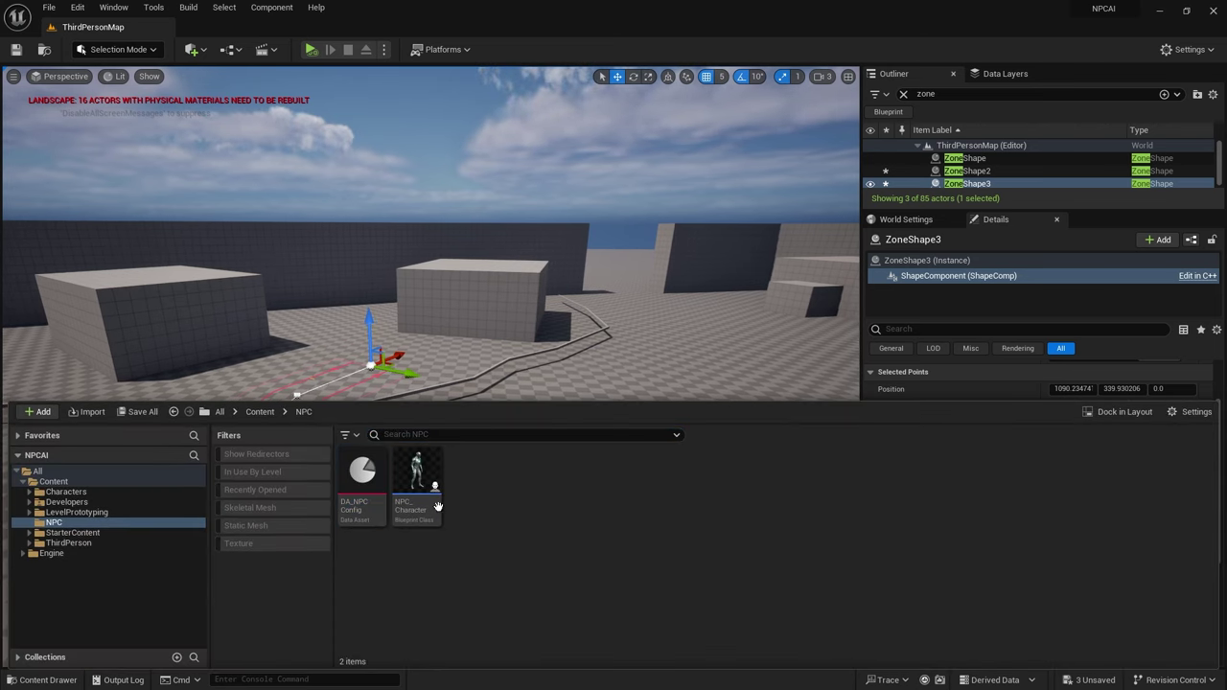
double_click(418, 476)
left_click(31, 90)
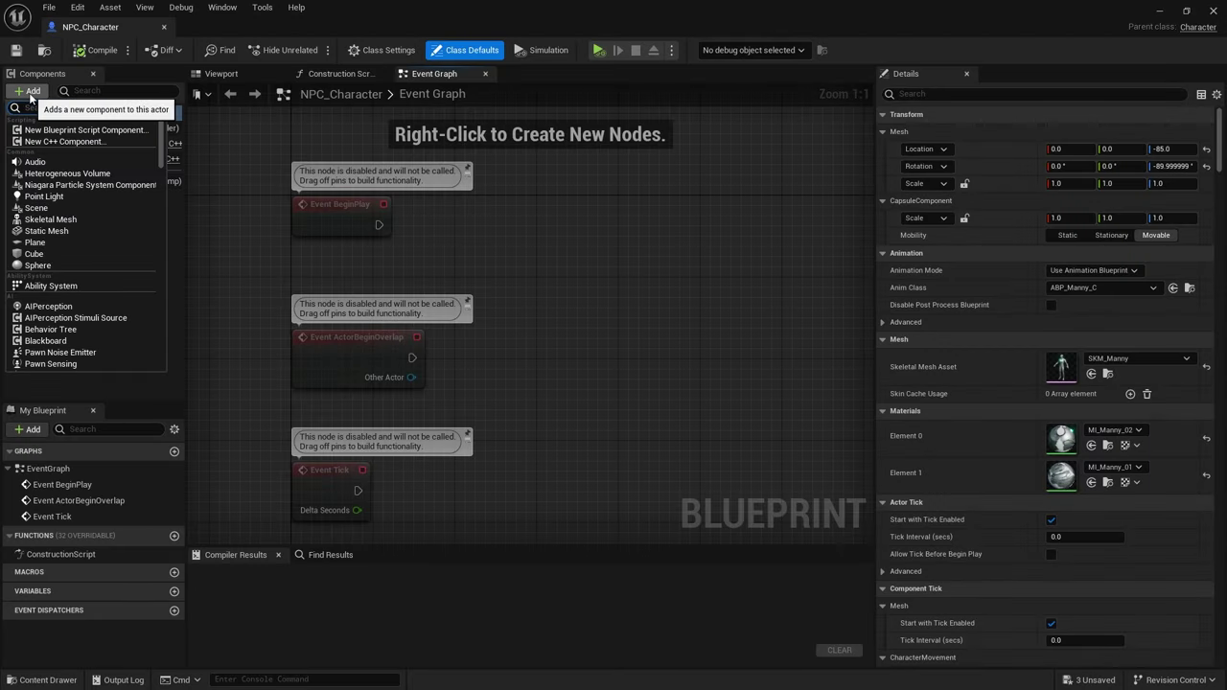
type("zone")
left_click(96, 140)
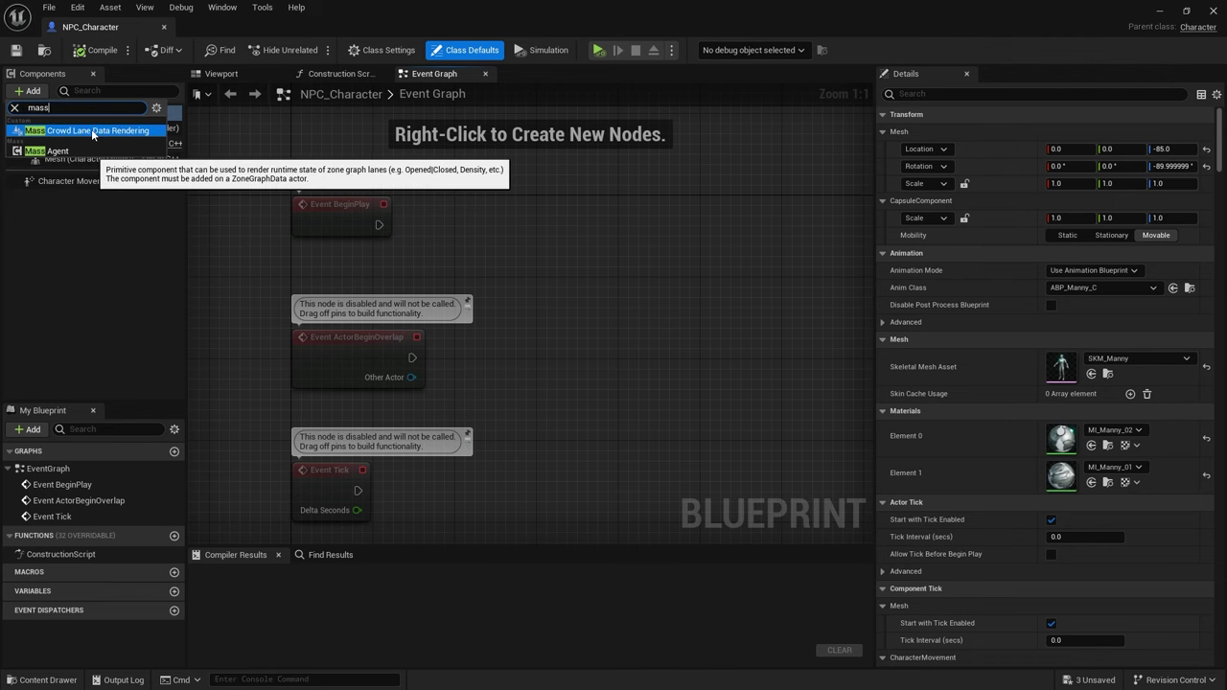
left_click(74, 238)
Set the MassAgent component's Entity Config parent to DA_NPCConfig, then compile and close the blueprint.
left_click(59, 181)
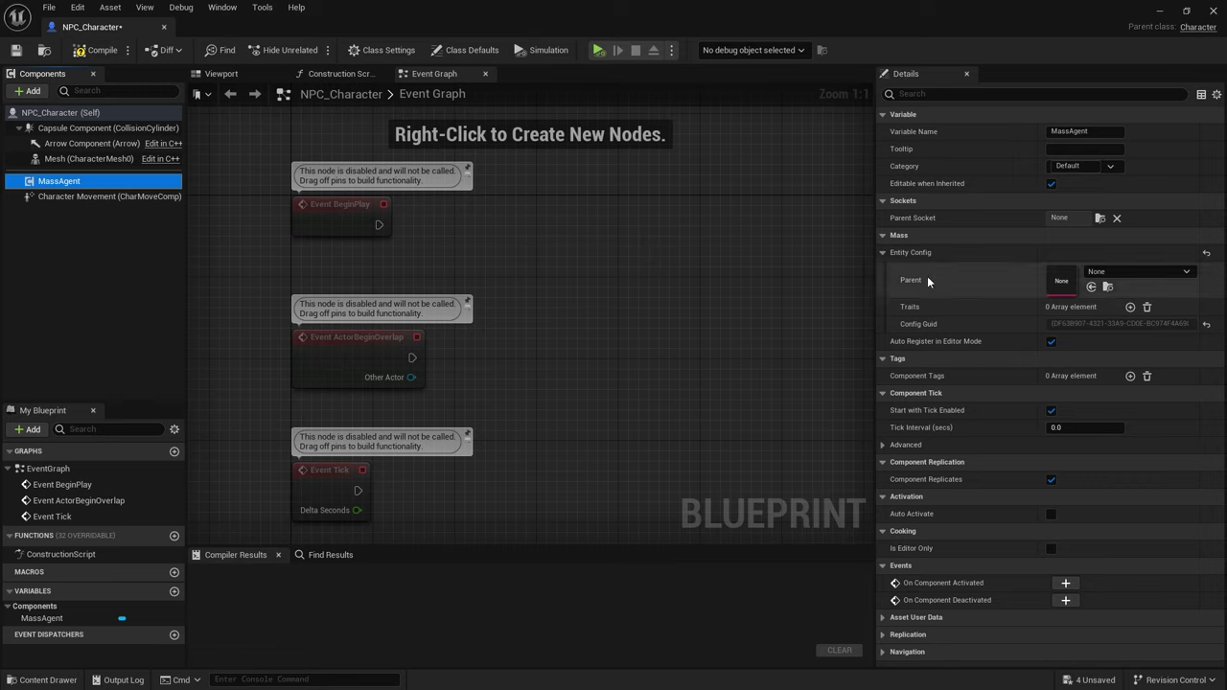
left_click(1136, 272)
left_click(1103, 403)
left_click(95, 58)
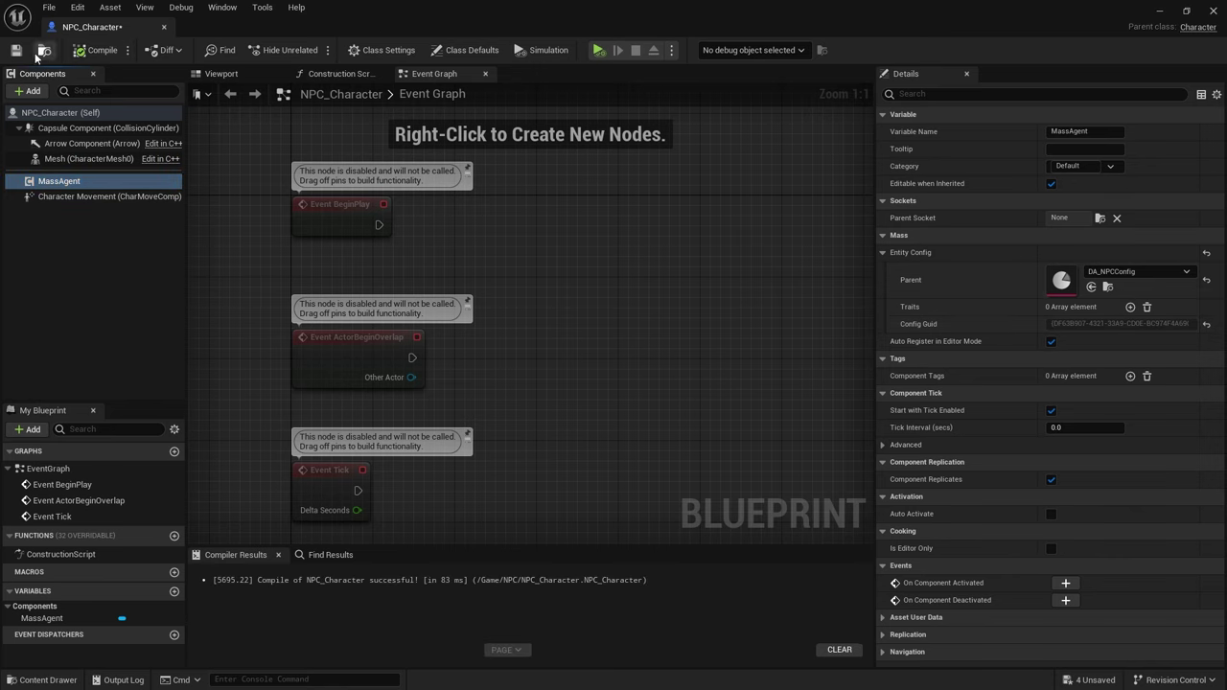
left_click(1214, 10)
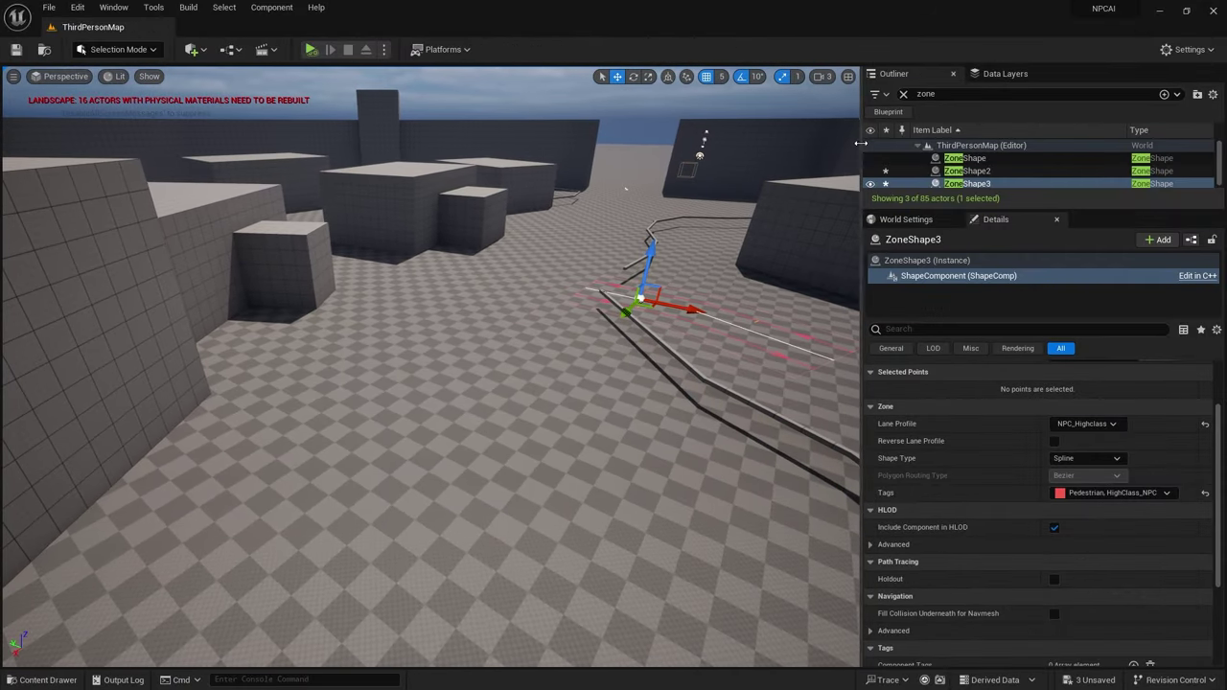
Clear the Outliner filter and place a Mass Spawner actor on the floor near the zone shapes with a spawn count of 10.
left_click(903, 93)
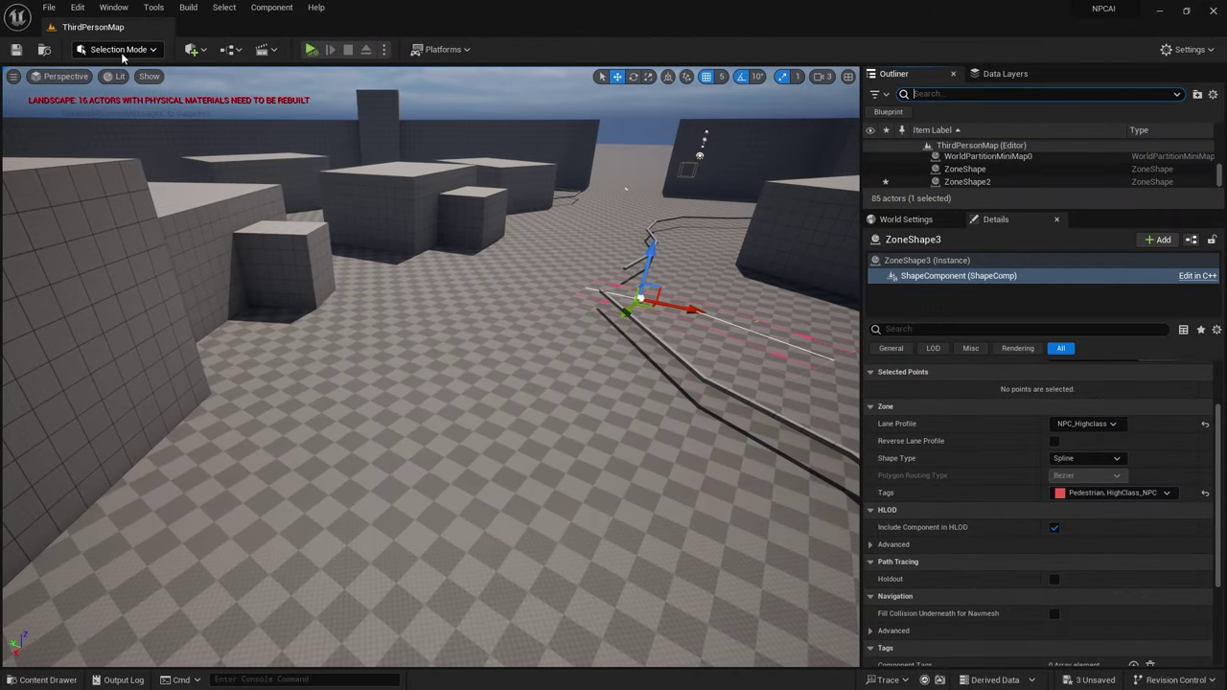
left_click(192, 49)
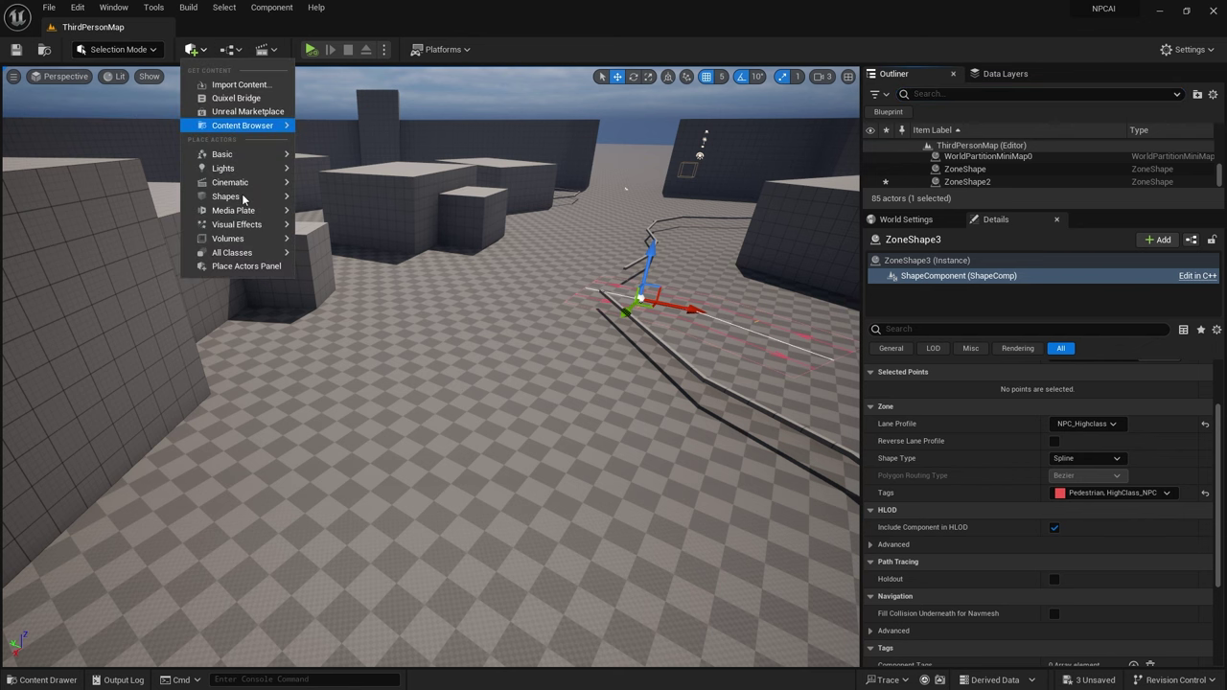
mouse_move(245, 252)
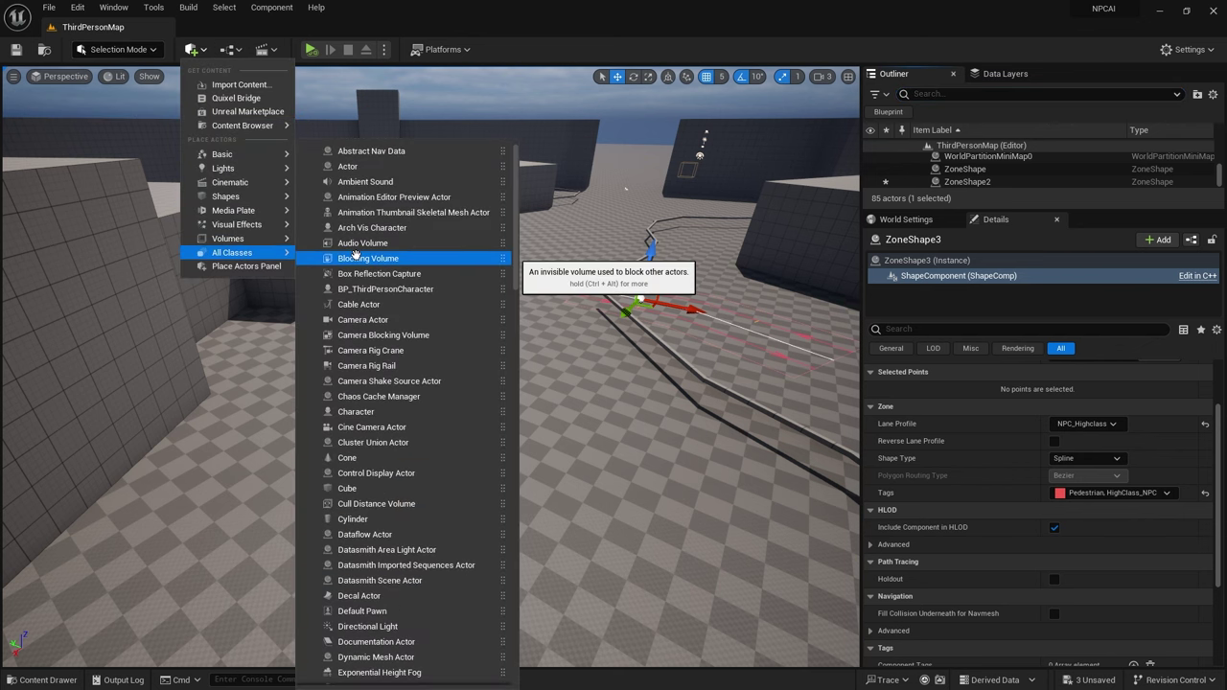
type("mass")
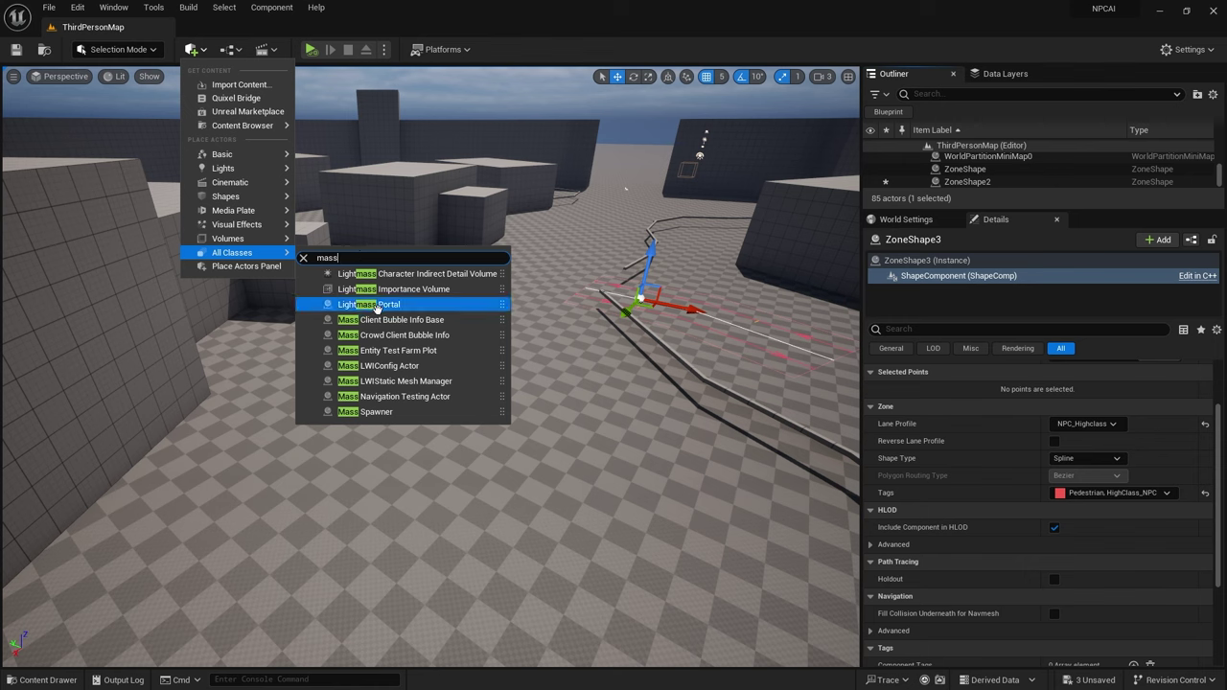
left_click_drag(380, 411, 603, 364)
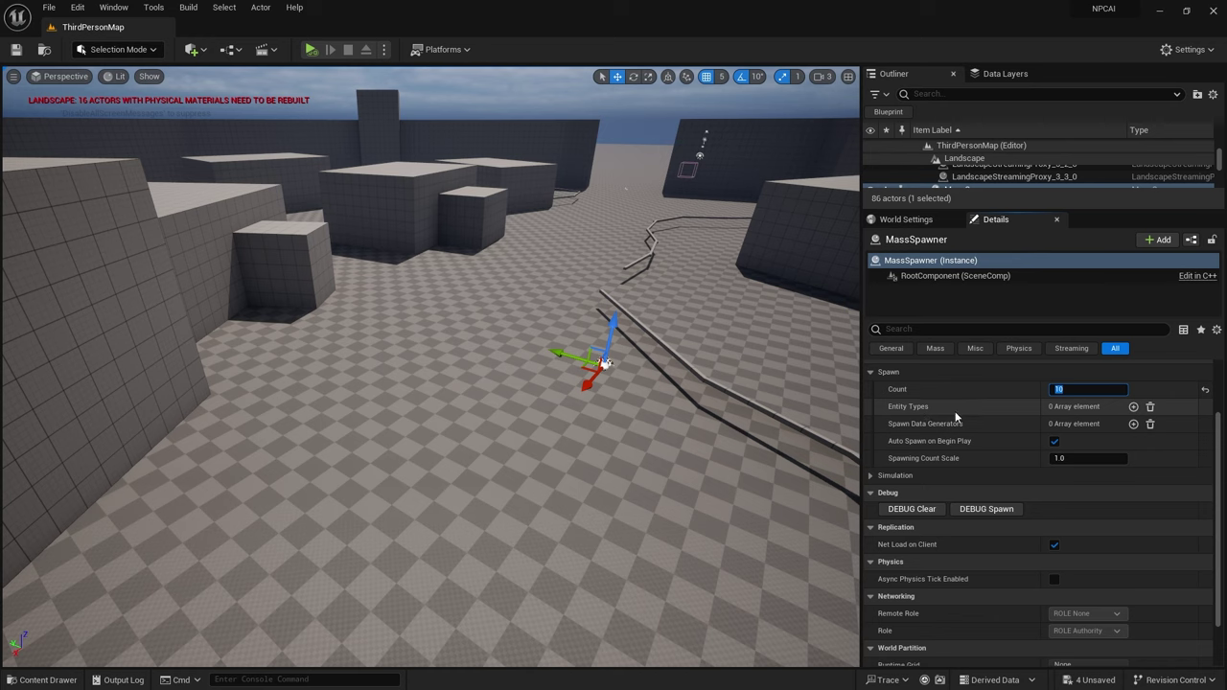
Add one entity type to the Mass Spawner and set its Entity Config to DA_NPCConfig.
left_click(1133, 406)
left_click(893, 423)
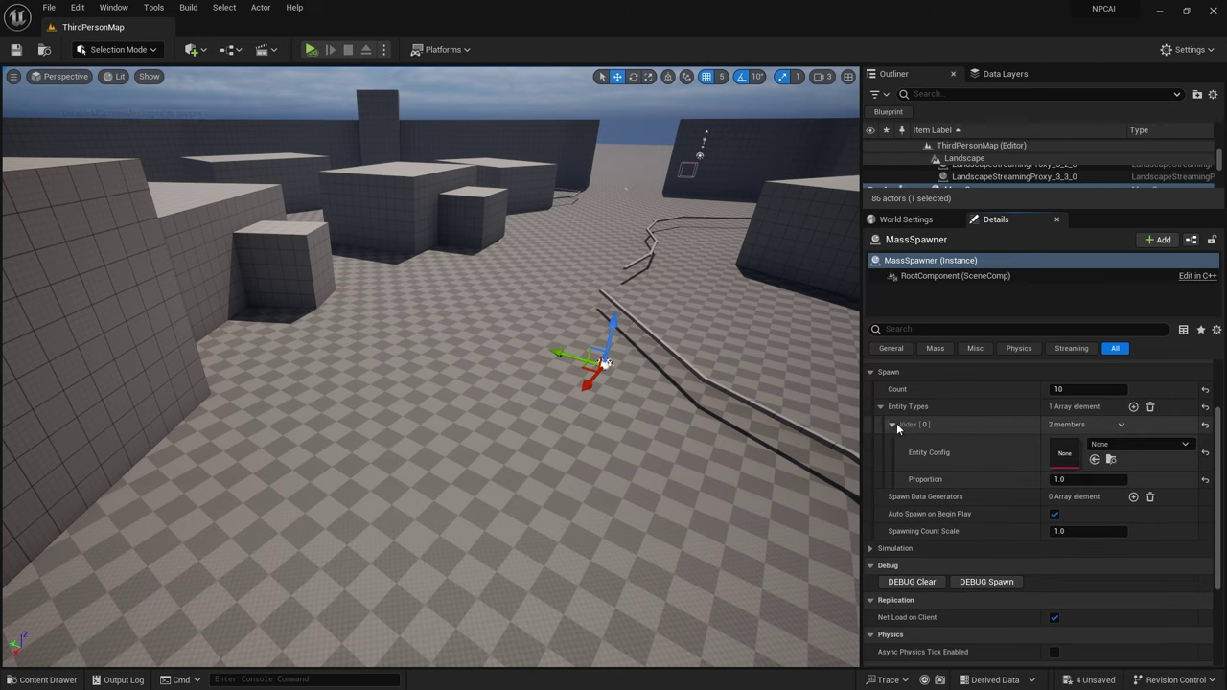
left_click(1139, 444)
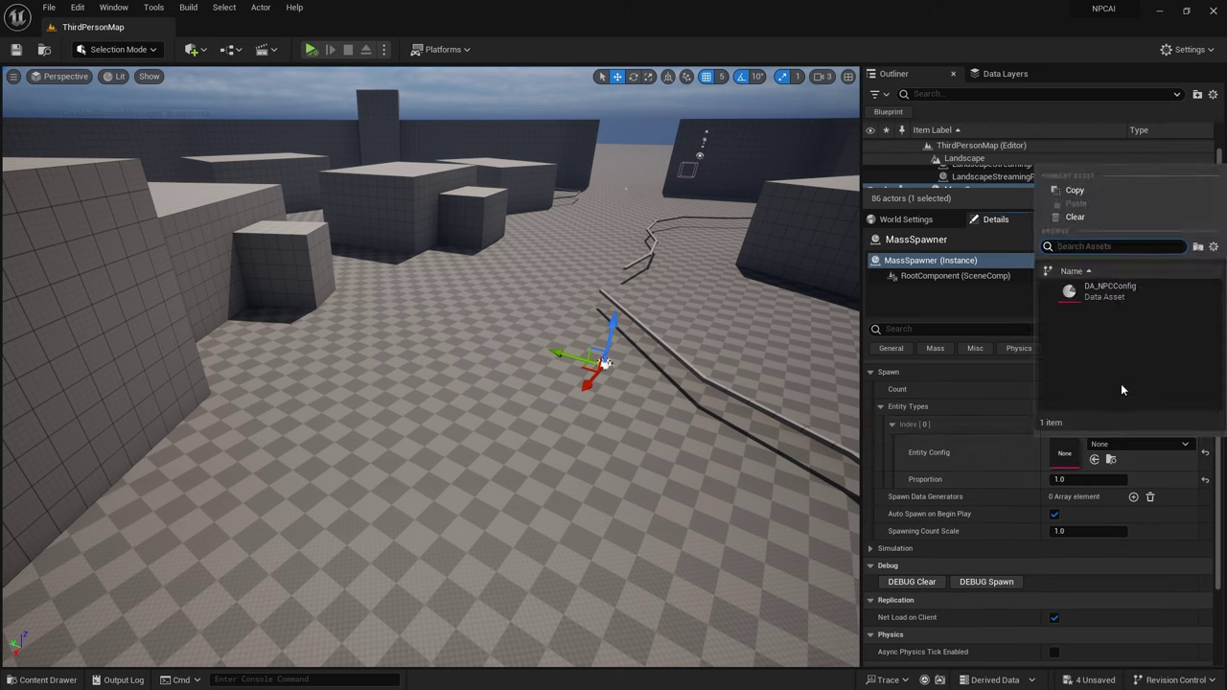
left_click(1102, 288)
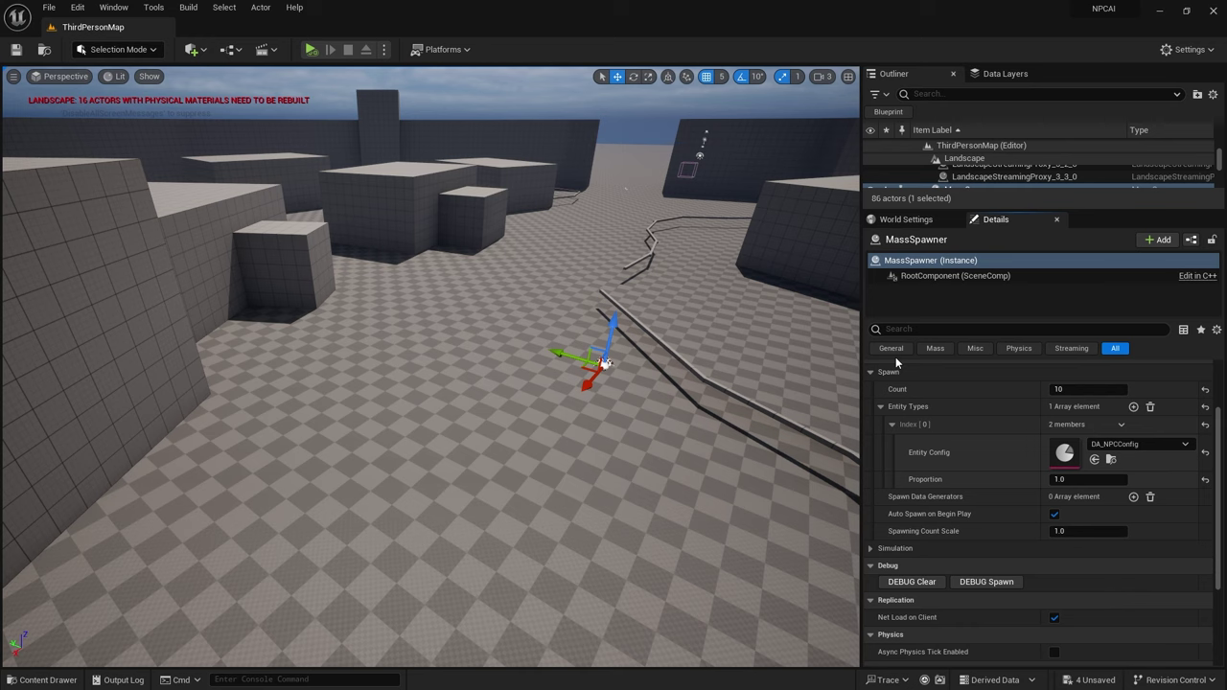
left_click(890, 425)
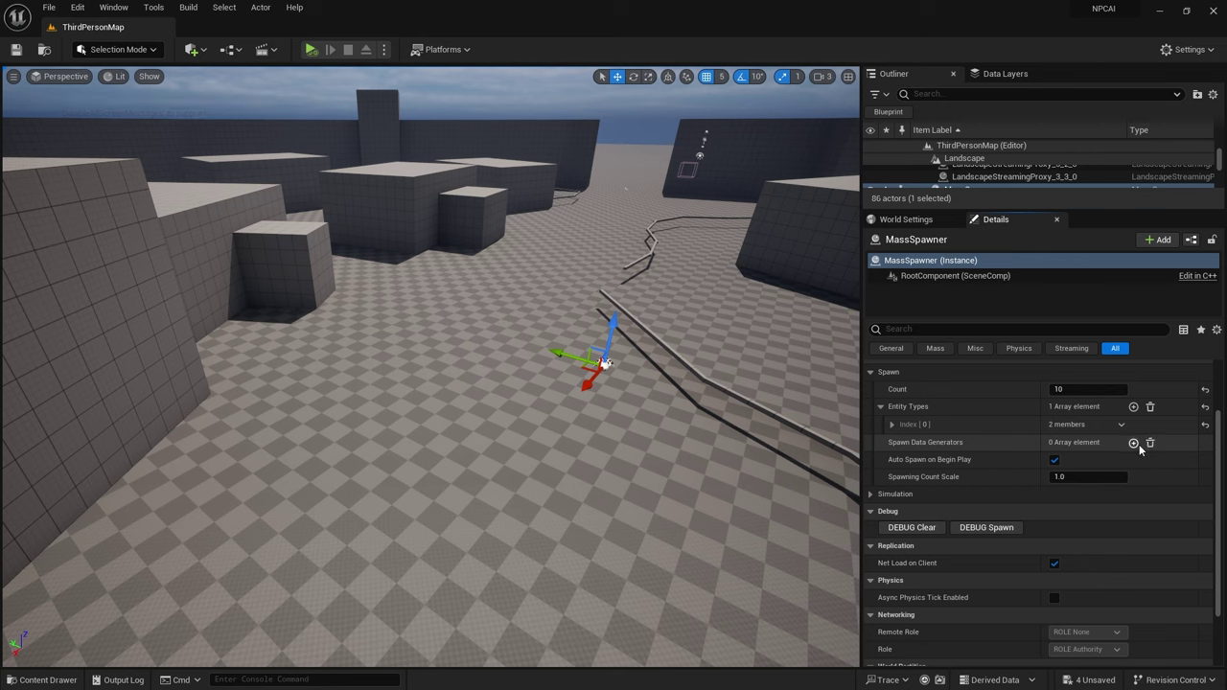
Add one spawn data generator to the Mass Spawner and set its Generator Instance to ZoneGraph SpawnPoints Generator.
left_click(1133, 442)
left_click(891, 460)
left_click(1120, 477)
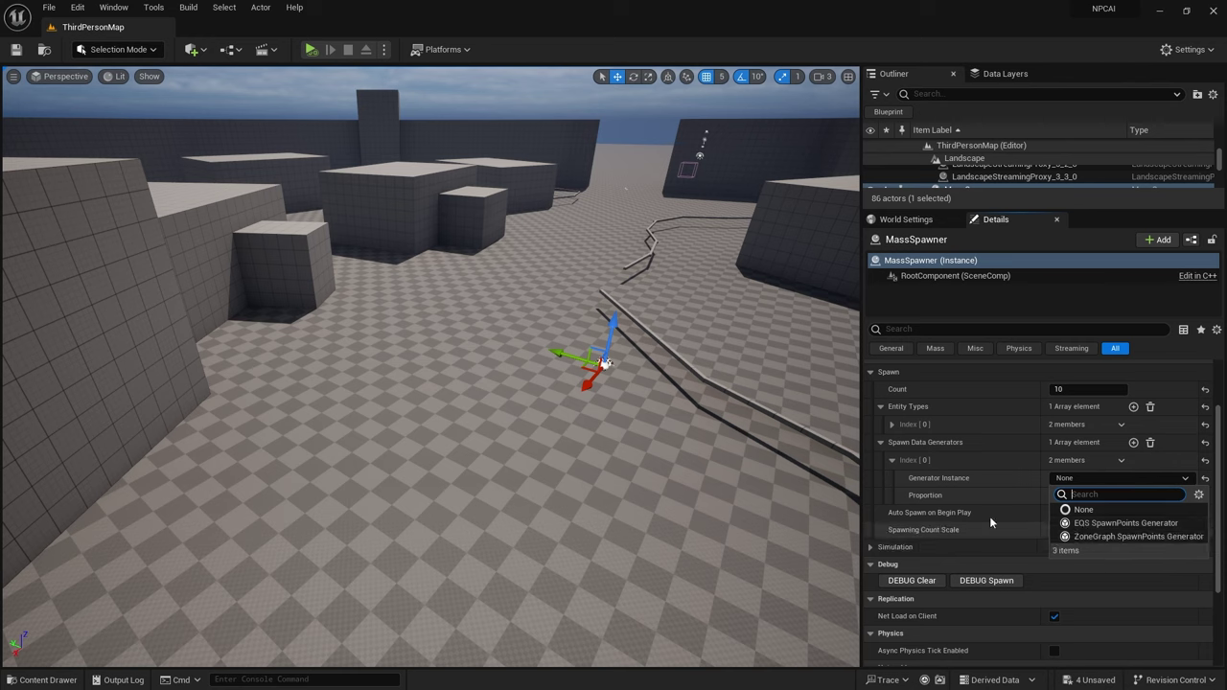
left_click(1131, 536)
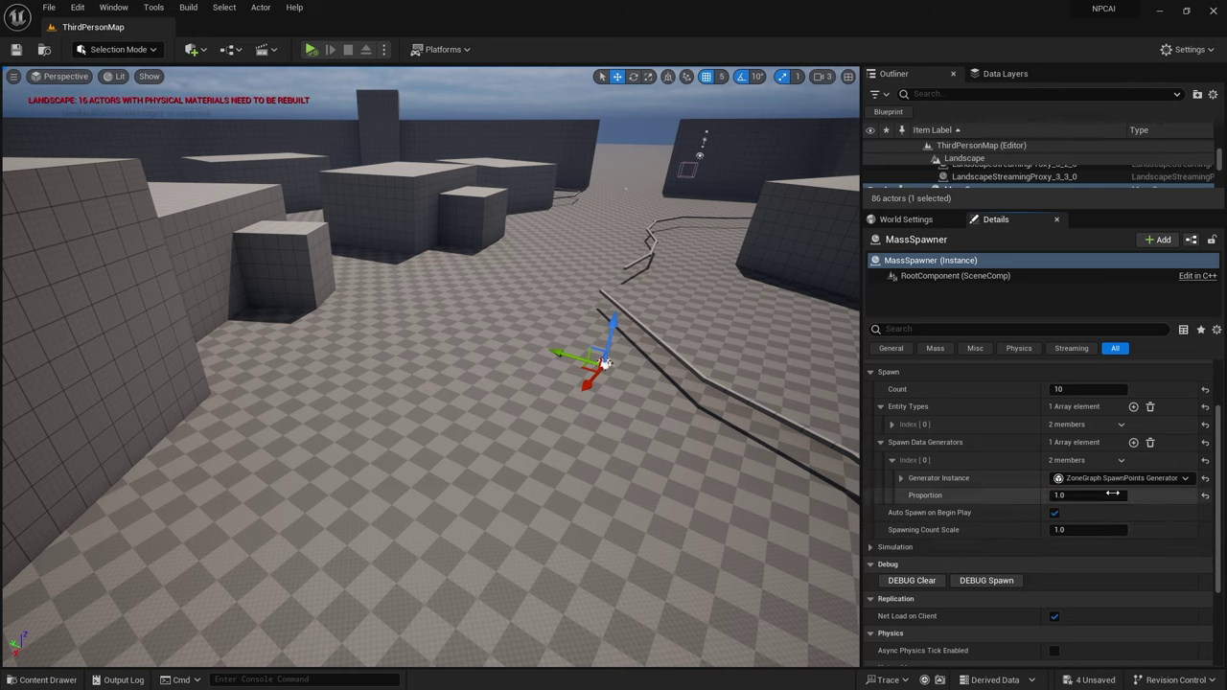
left_click(880, 443)
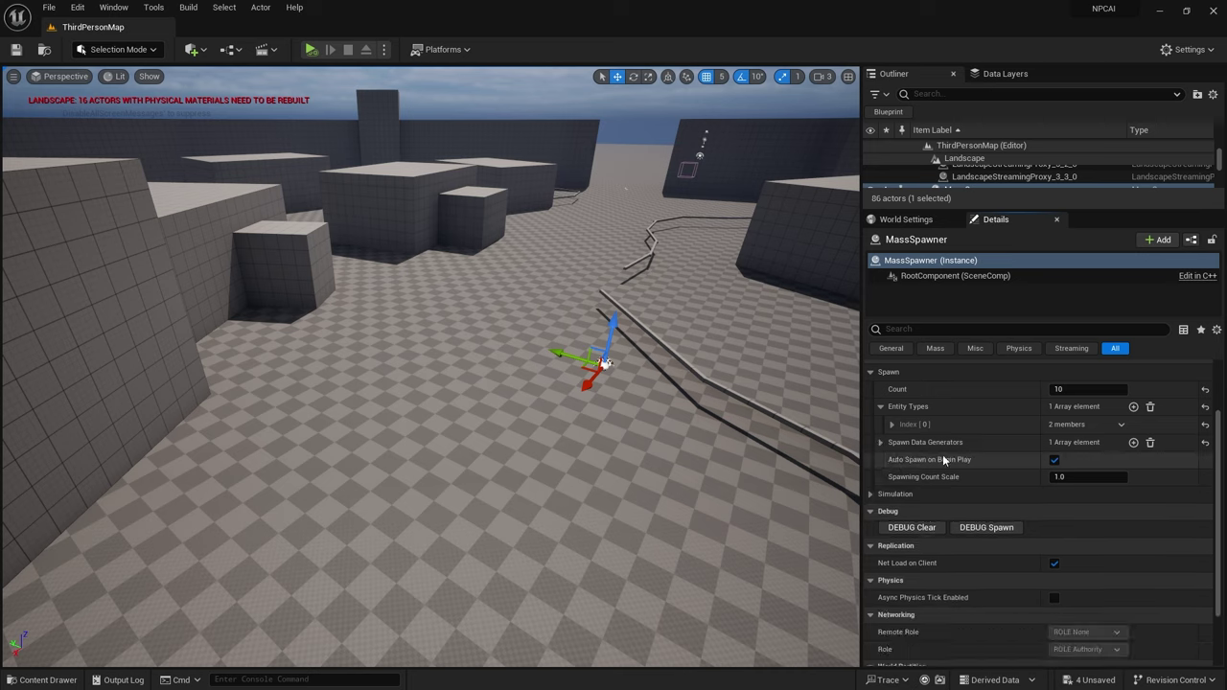
Build the ZoneGraph data for the level.
right_click_drag(642, 290, 594, 290)
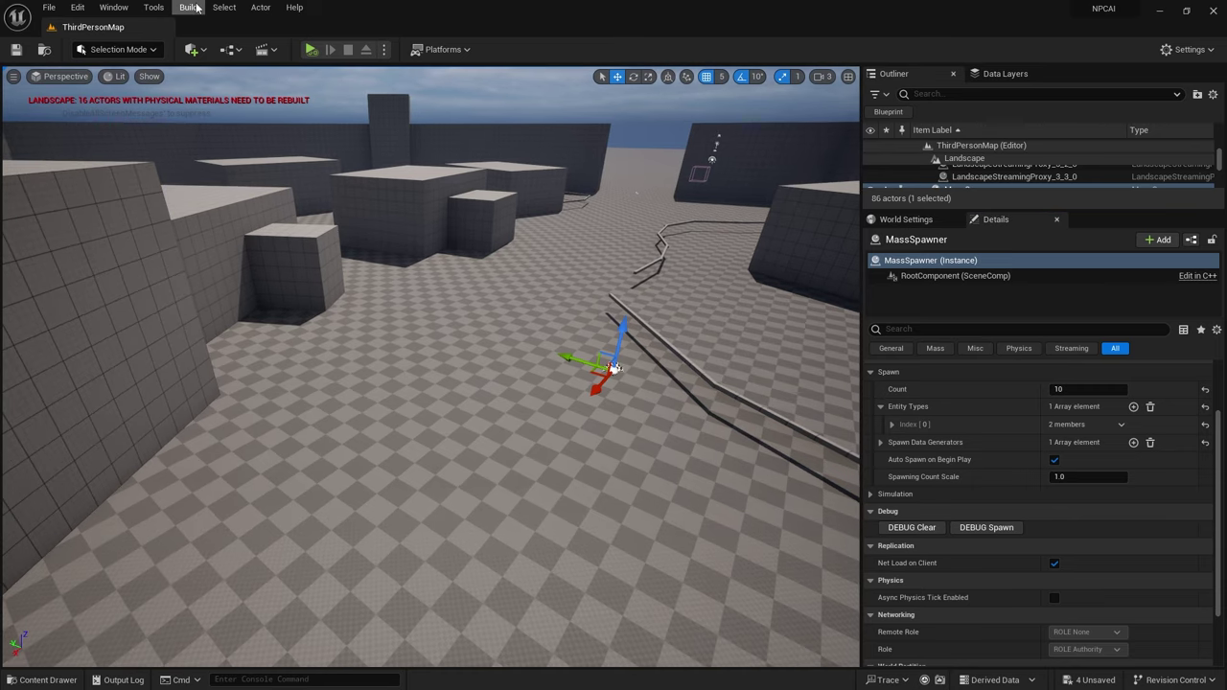
left_click(188, 7)
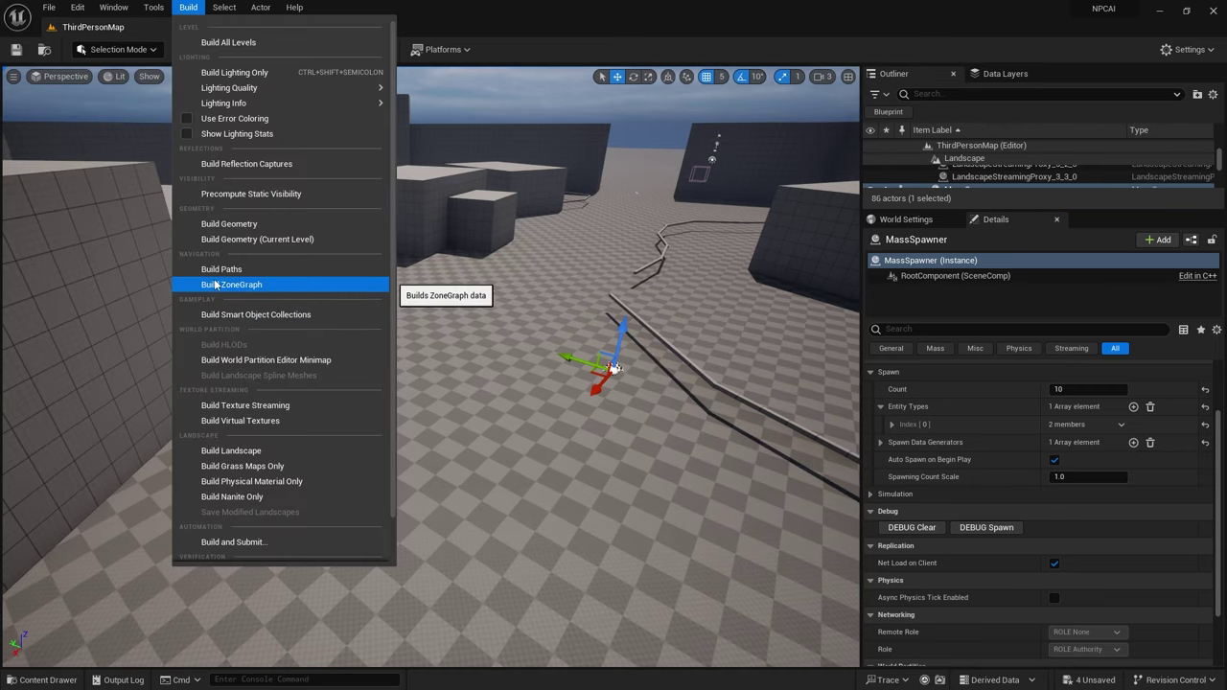
left_click(244, 284)
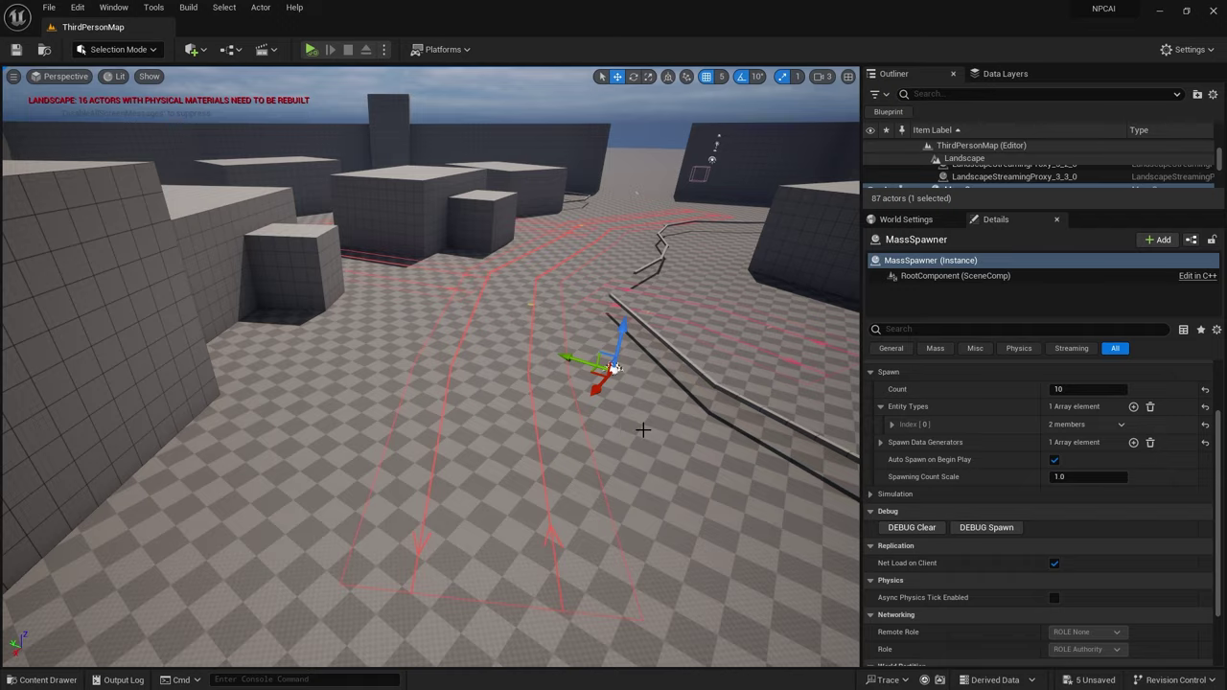
Run the level in the editor and examine how the spawned NPCs are distributed along the zone lanes.
right_click_drag(643, 431, 595, 449)
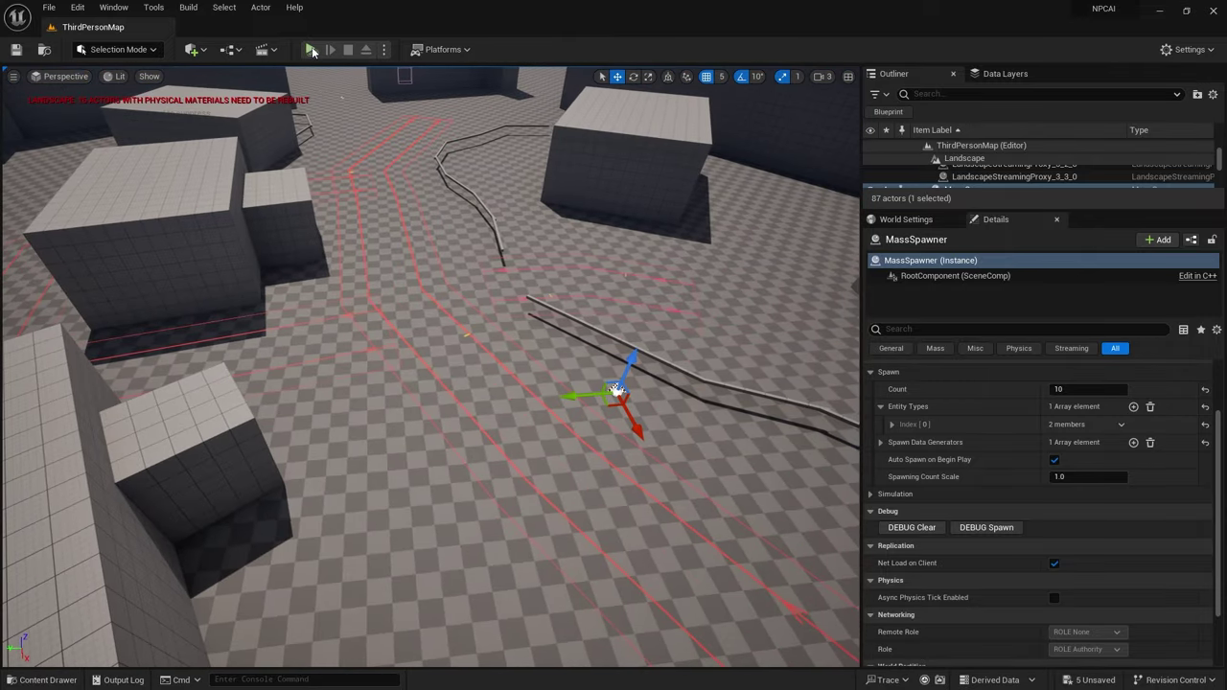
left_click(312, 49)
right_click_drag(543, 384, 580, 384)
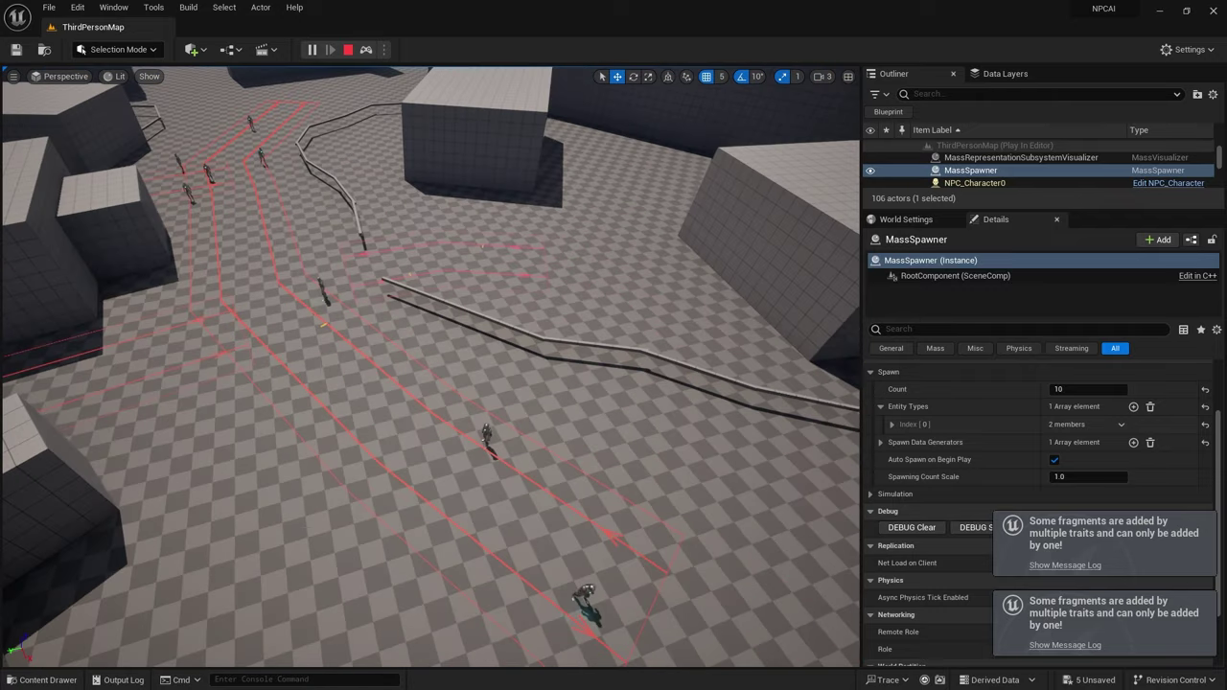